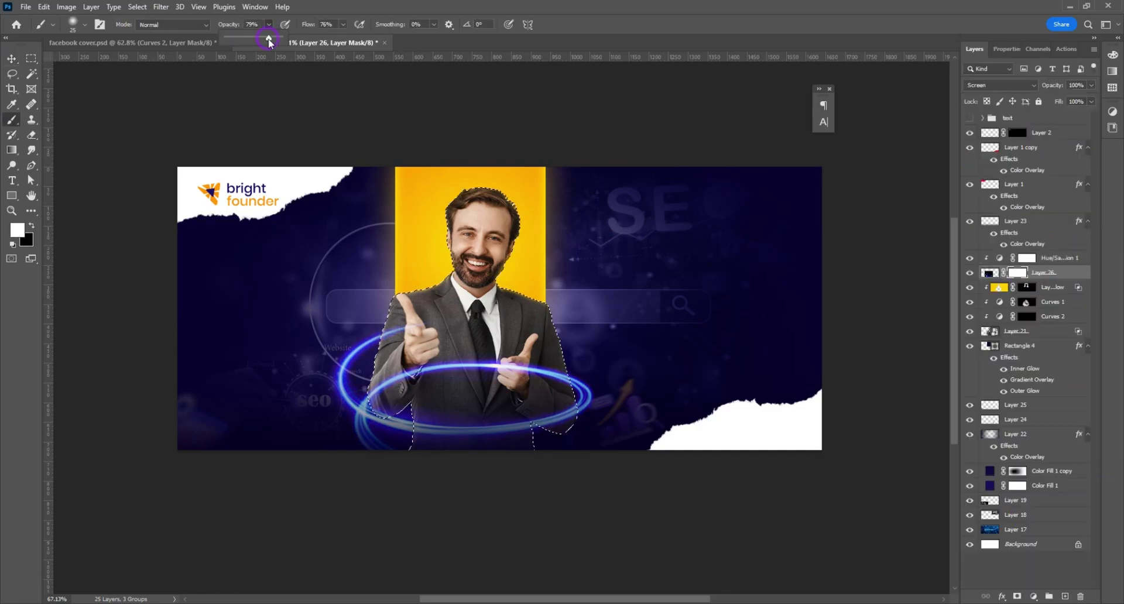
# Step: Stamp all visible layers onto the empty top layer and open the Camera Raw Filter
pyautogui.scroll(5, 329, 314)
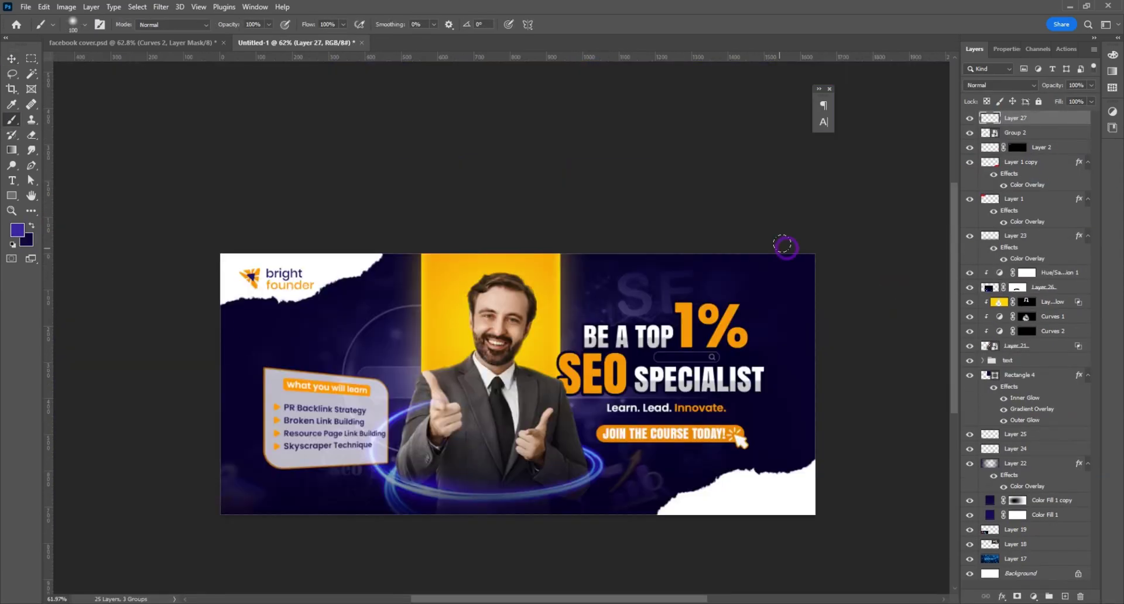
pyautogui.hotkey('ctrl', 'alt', 'shift', 'e')
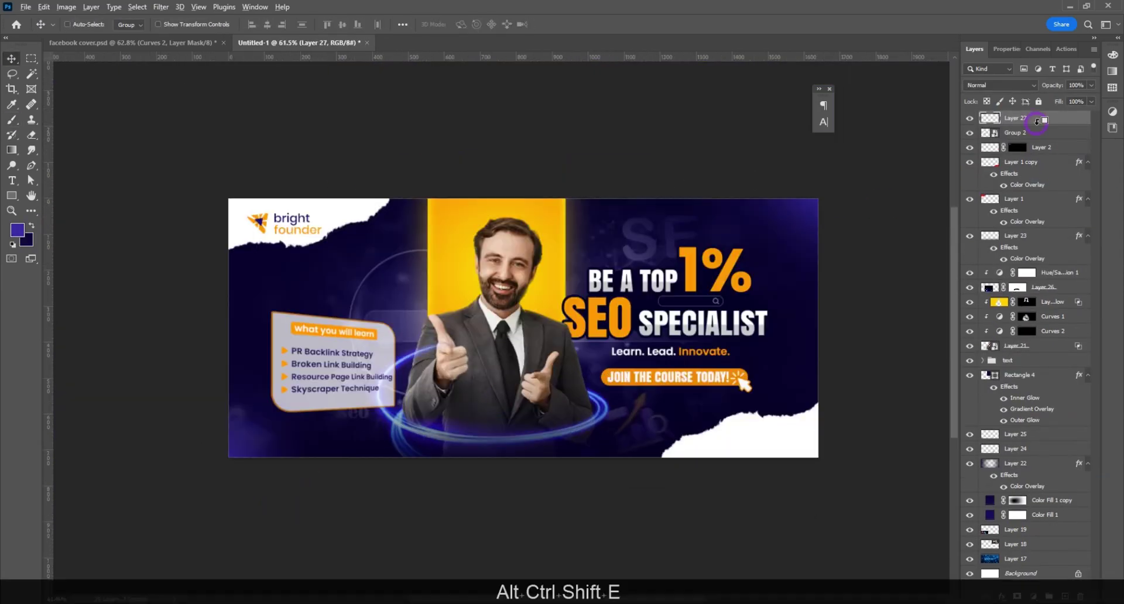
pyautogui.hotkey('ctrl', 'shift', 'a')
pyautogui.click(823, 260)
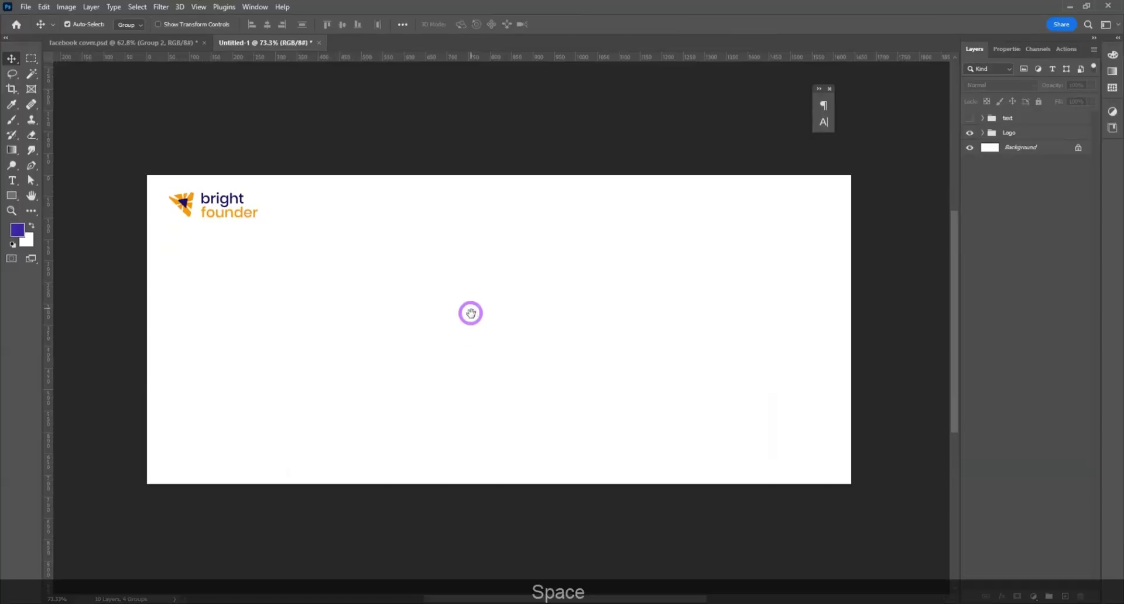
# Step: Bring the bg image file into the banner document, covering the canvas, and move its layer below the Logo group
pyautogui.click(26, 7)
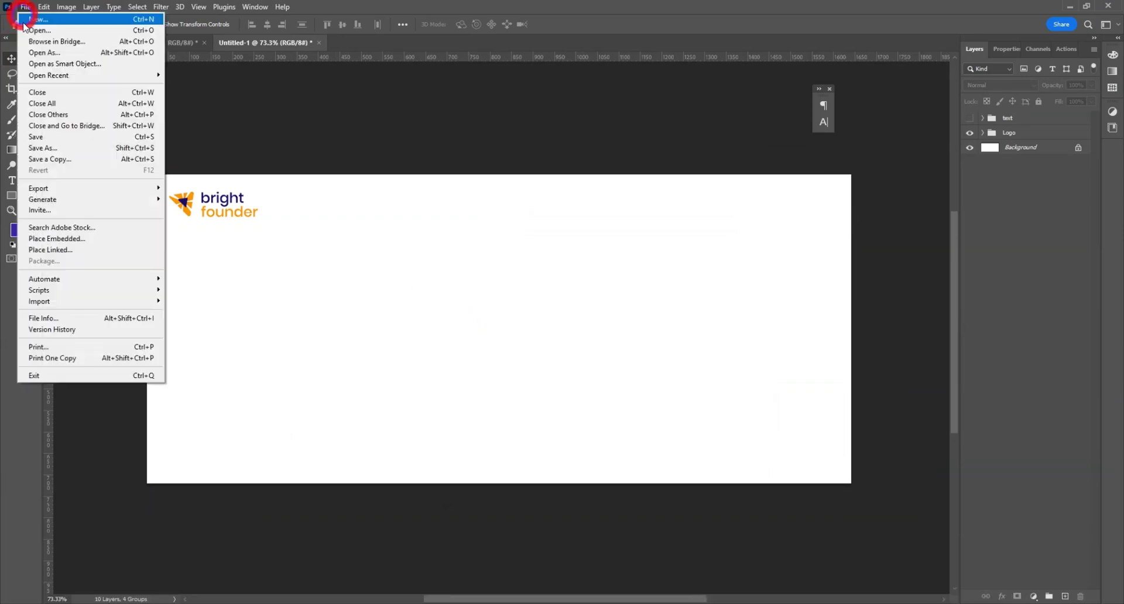
pyautogui.click(34, 30)
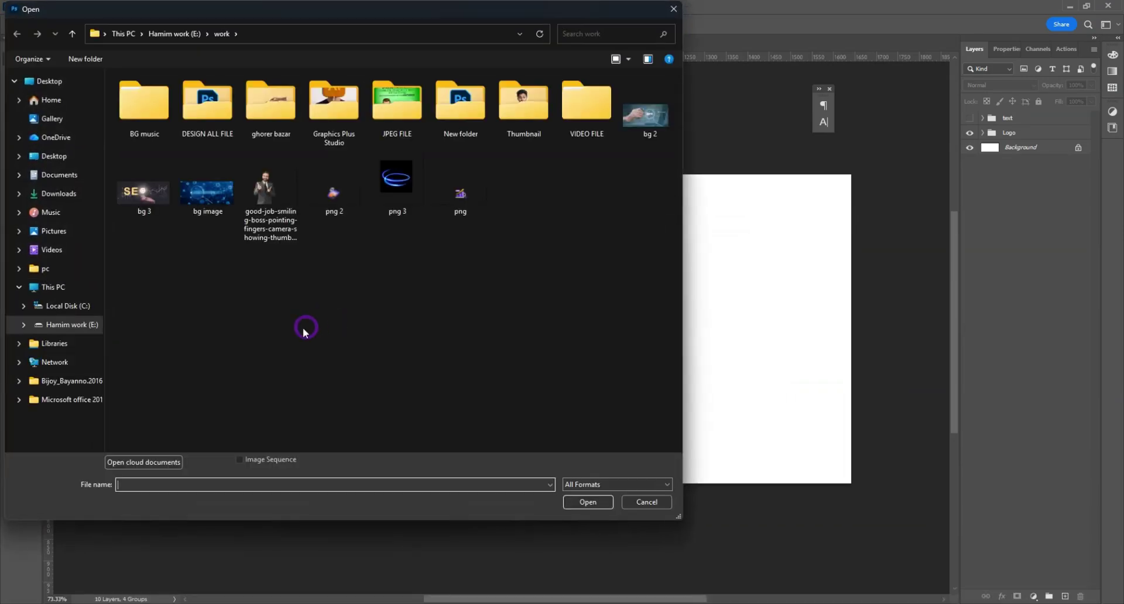
pyautogui.doubleClick(224, 232)
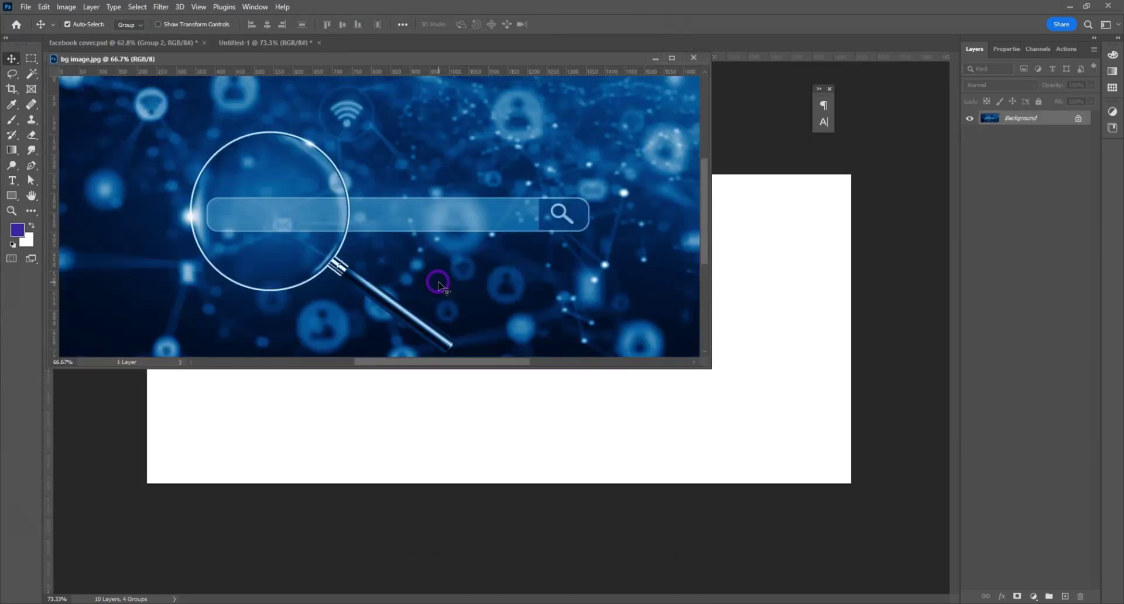
pyautogui.moveTo(438, 283); pyautogui.dragTo(535, 428)
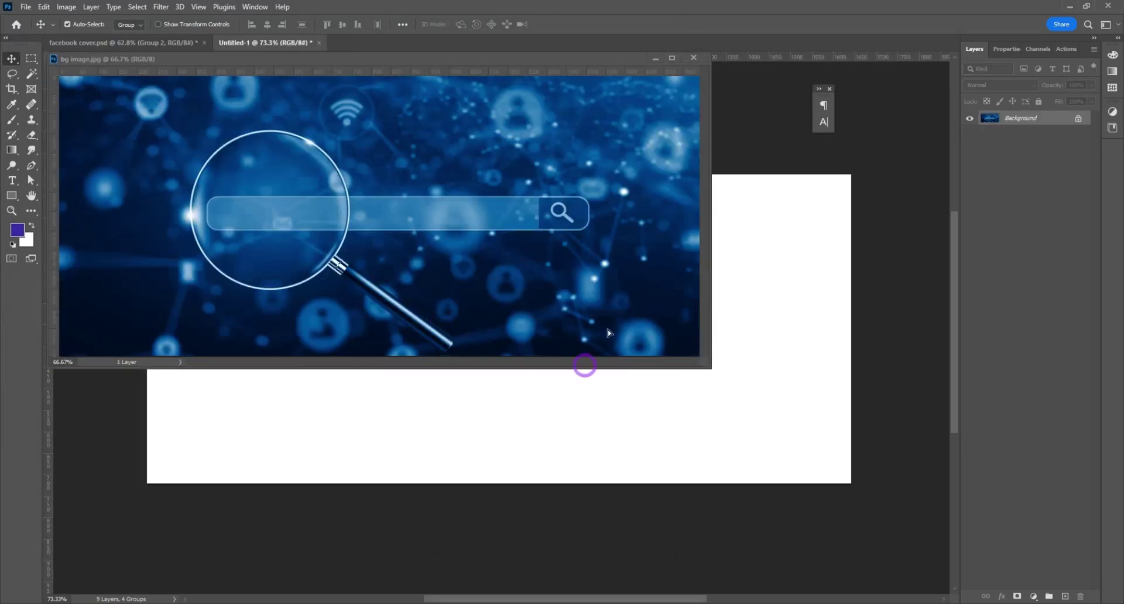
pyautogui.click(694, 58)
pyautogui.moveTo(668, 302); pyautogui.dragTo(698, 322)
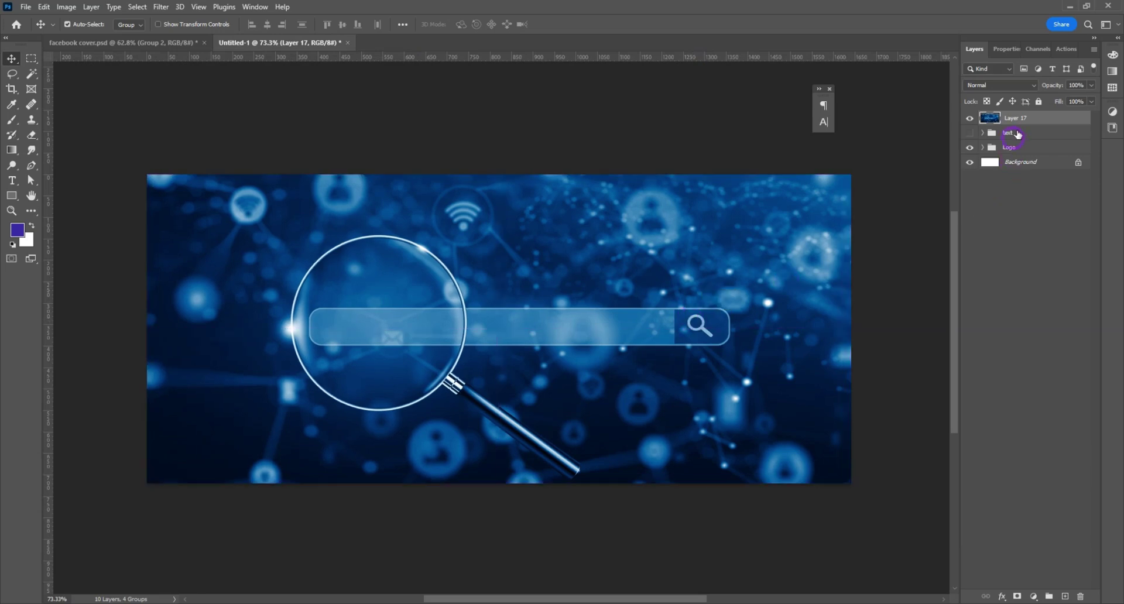
pyautogui.moveTo(1032, 118); pyautogui.dragTo(1033, 155)
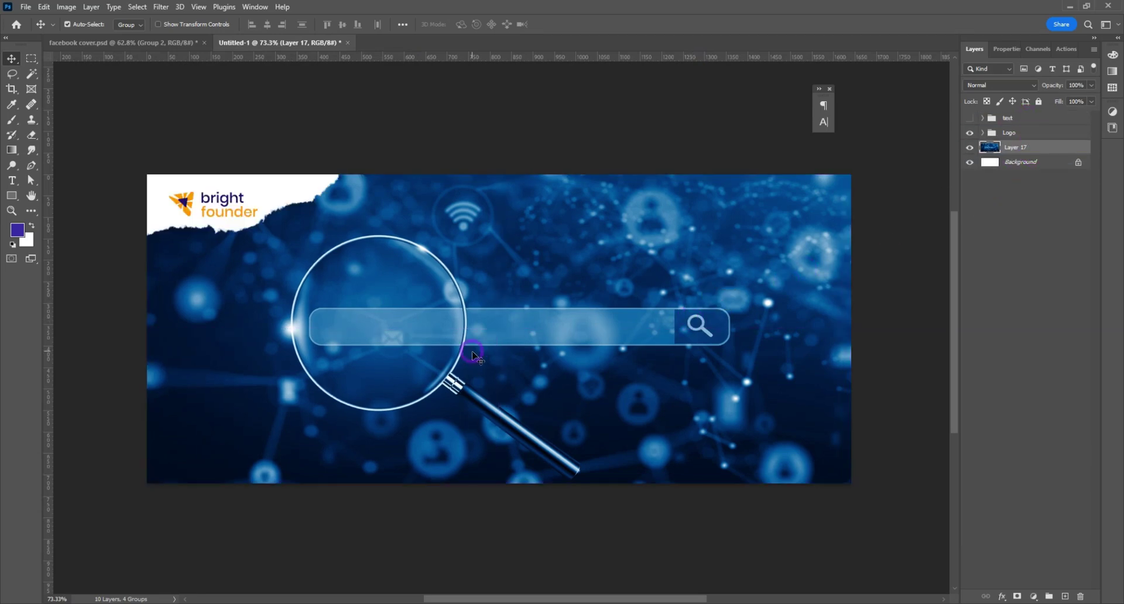
# Step: Open the bg 3 picture, copy it into the banner document as a new layer, and close the source file
pyautogui.click(26, 7)
pyautogui.click(29, 26)
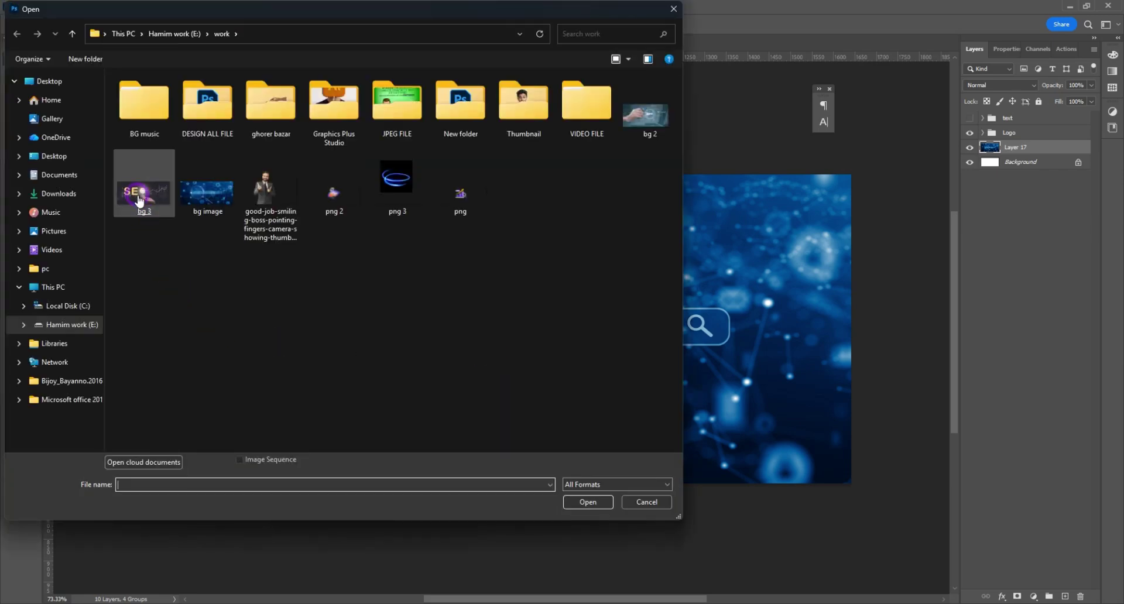
pyautogui.doubleClick(140, 190)
pyautogui.moveTo(309, 252); pyautogui.dragTo(359, 332)
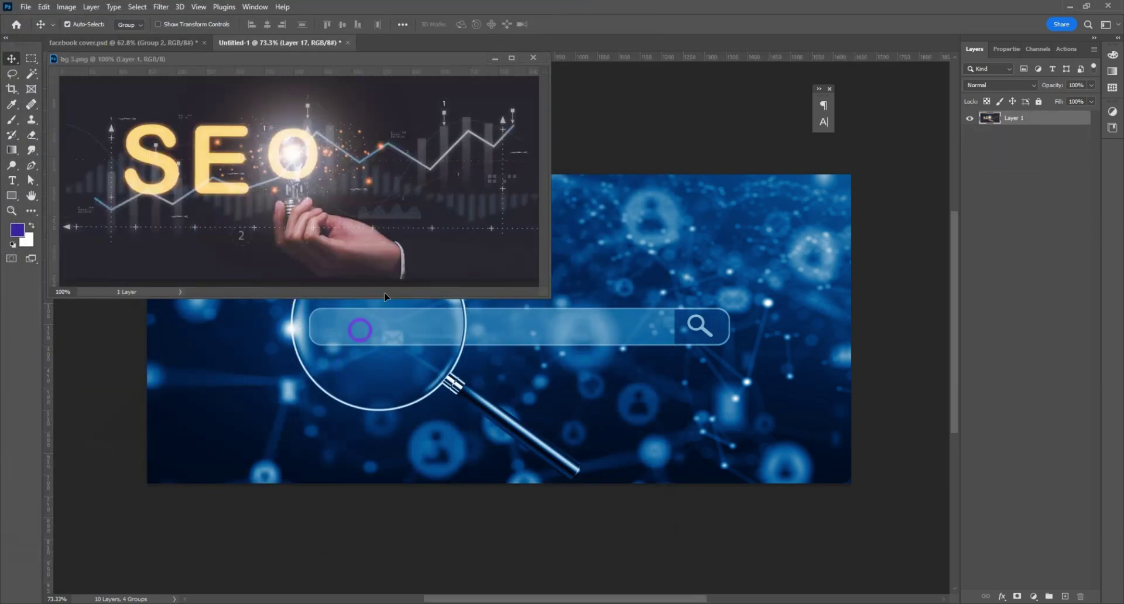
pyautogui.click(533, 58)
# Step: Open the bg 2 picture, copy it into the banner document as a new layer, and close the source file
pyautogui.click(26, 7)
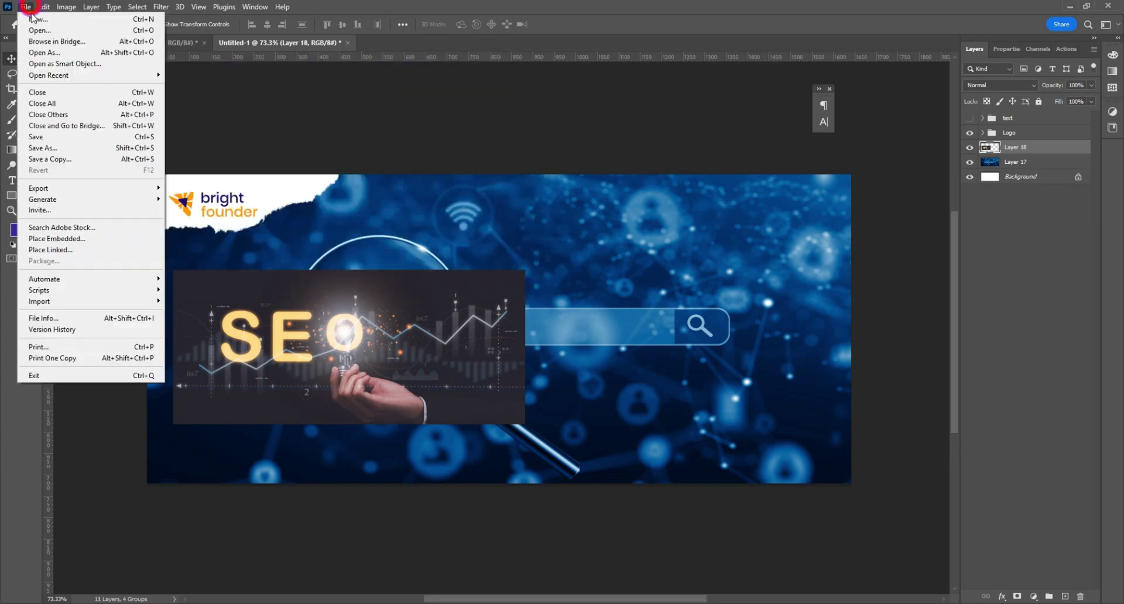
pyautogui.click(359, 189)
pyautogui.hotkey('ctrl', 'o')
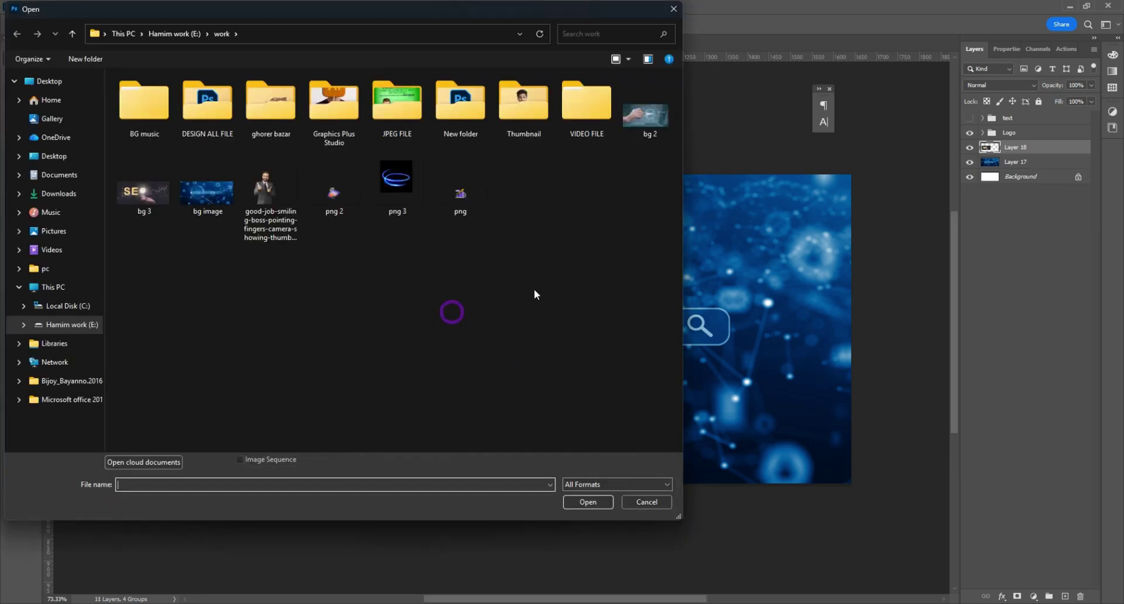
pyautogui.press('Escape')
pyautogui.moveTo(354, 201); pyautogui.dragTo(525, 421)
pyautogui.click(534, 57)
# Step: Position the bg 3 picture in the banner's upper-right corner and the bg 2 picture in its lower-left corner
pyautogui.moveTo(504, 314); pyautogui.dragTo(848, 219)
pyautogui.moveTo(423, 443); pyautogui.dragTo(230, 463)
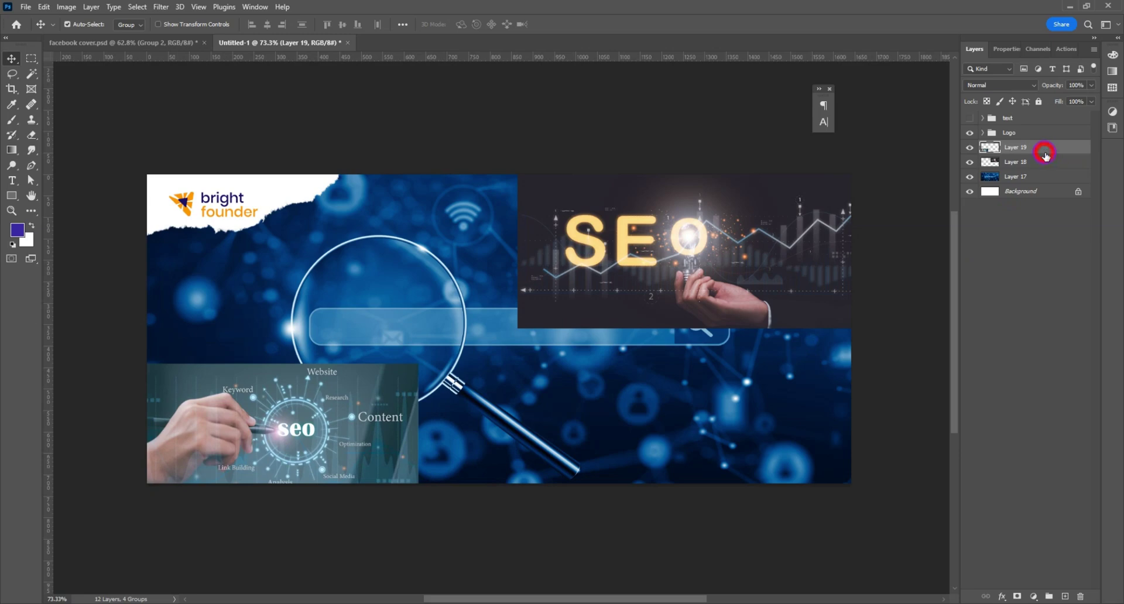
# Step: Blend Layer 19 with Linear Dodge (Add), and shift Layer 18 about 63 px right with its blend mode set to Screen
pyautogui.click(986, 86)
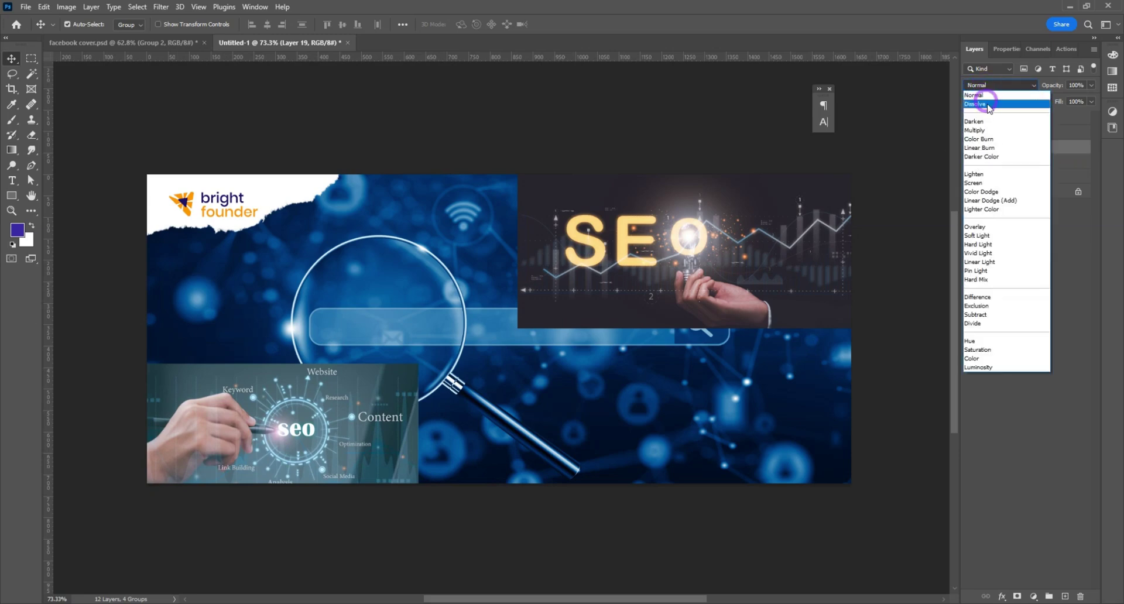
pyautogui.click(984, 201)
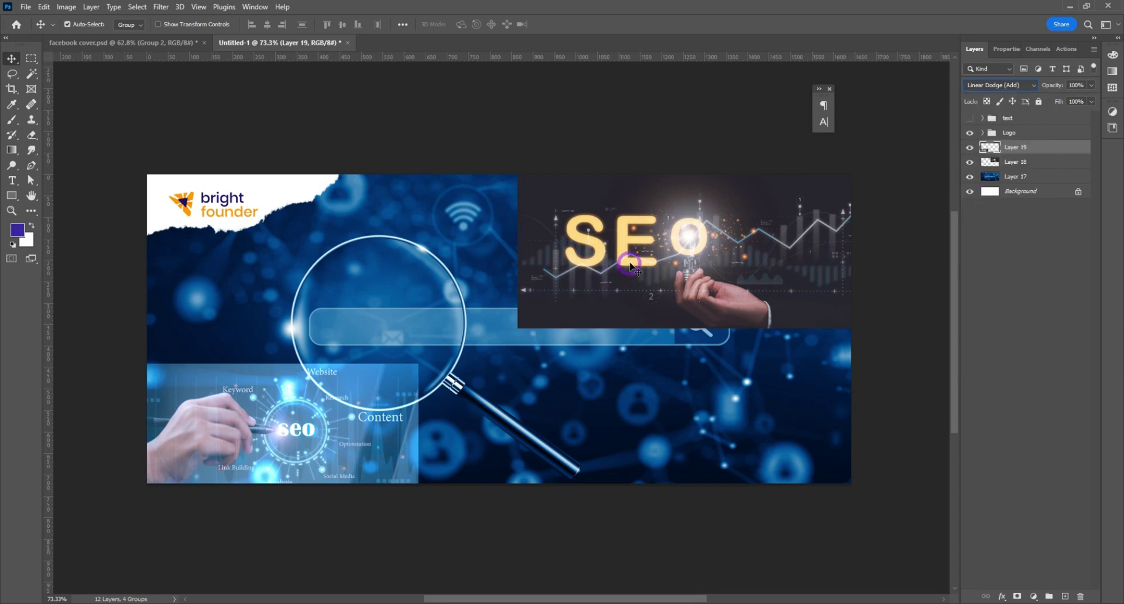
pyautogui.moveTo(630, 258); pyautogui.dragTo(657, 259)
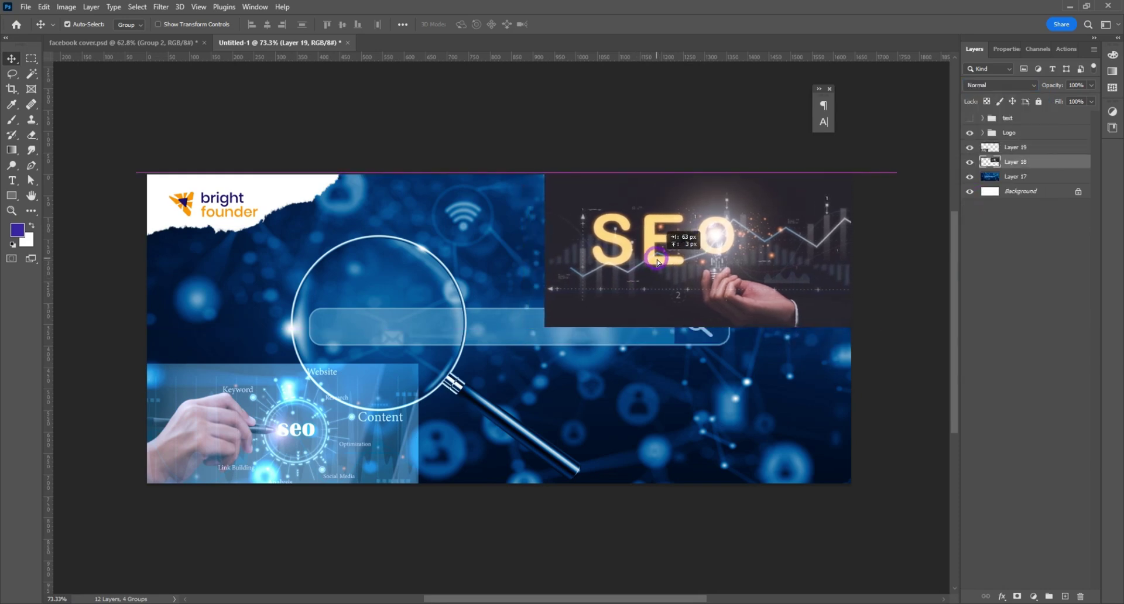
pyautogui.click(985, 86)
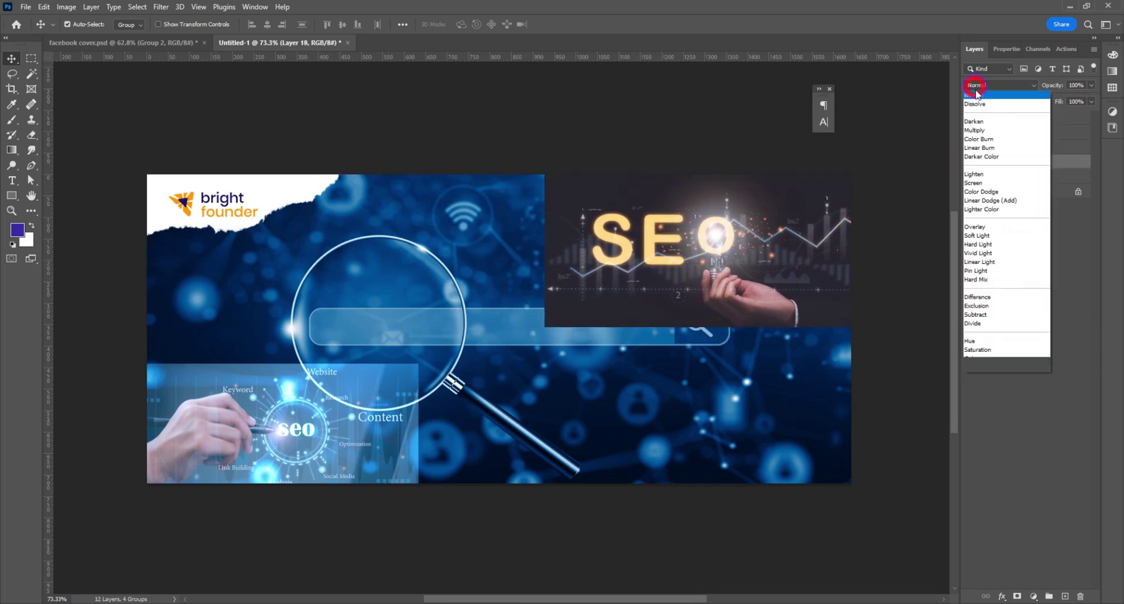
pyautogui.click(974, 183)
# Step: Add a dark blue #140b58 solid colour fill layer above Layer 19 and set its blend mode to Color
pyautogui.hotkey('alt', ']')
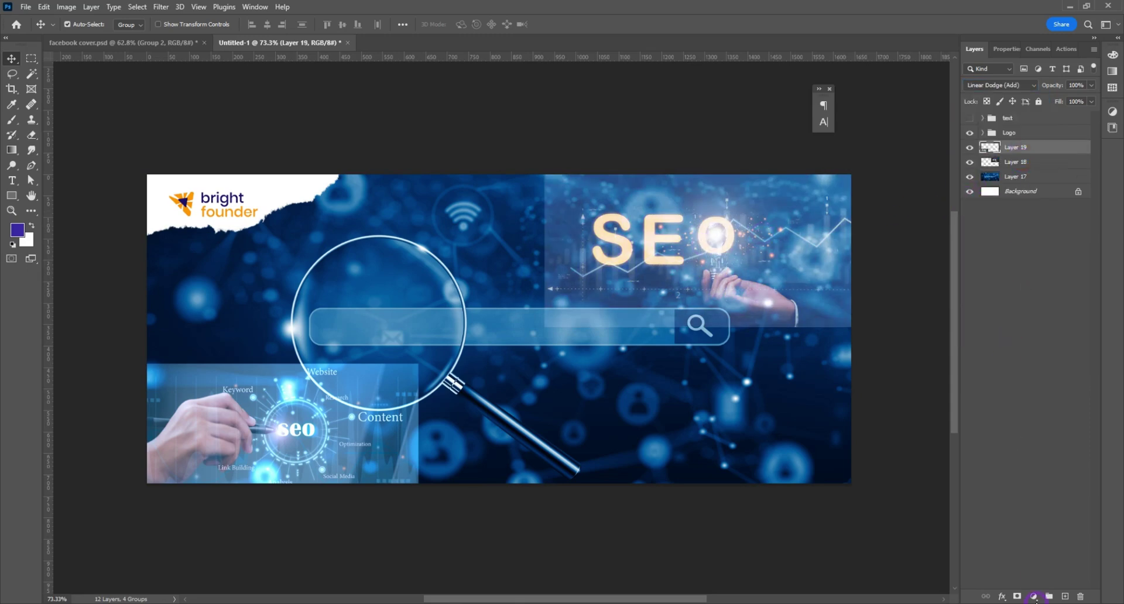
pyautogui.click(1035, 596)
pyautogui.click(1048, 385)
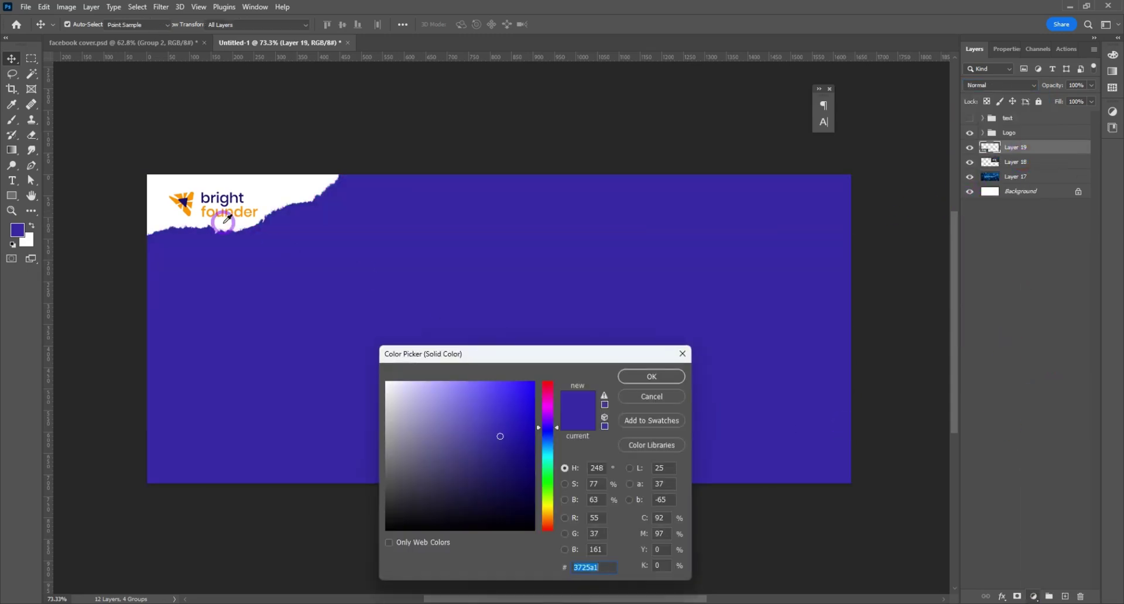
pyautogui.click(487, 472)
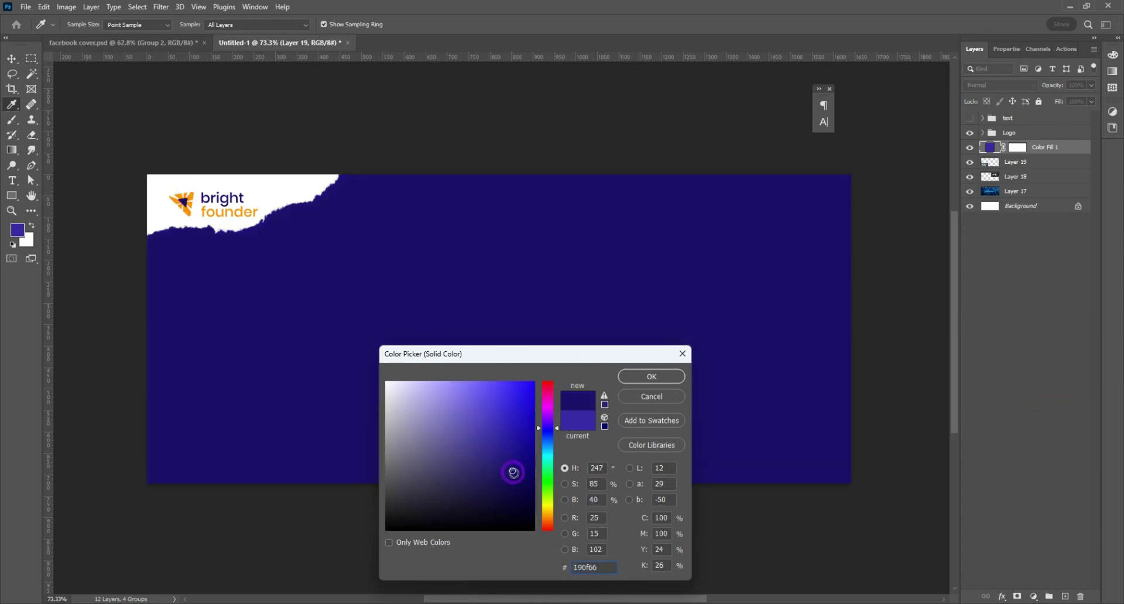
pyautogui.click(651, 376)
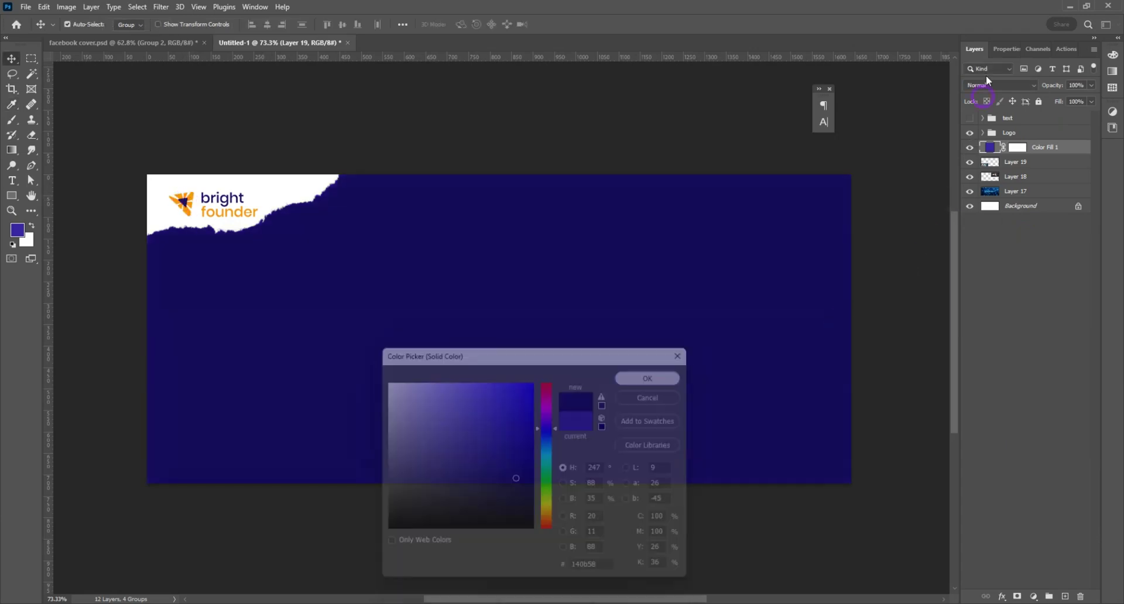
pyautogui.click(990, 85)
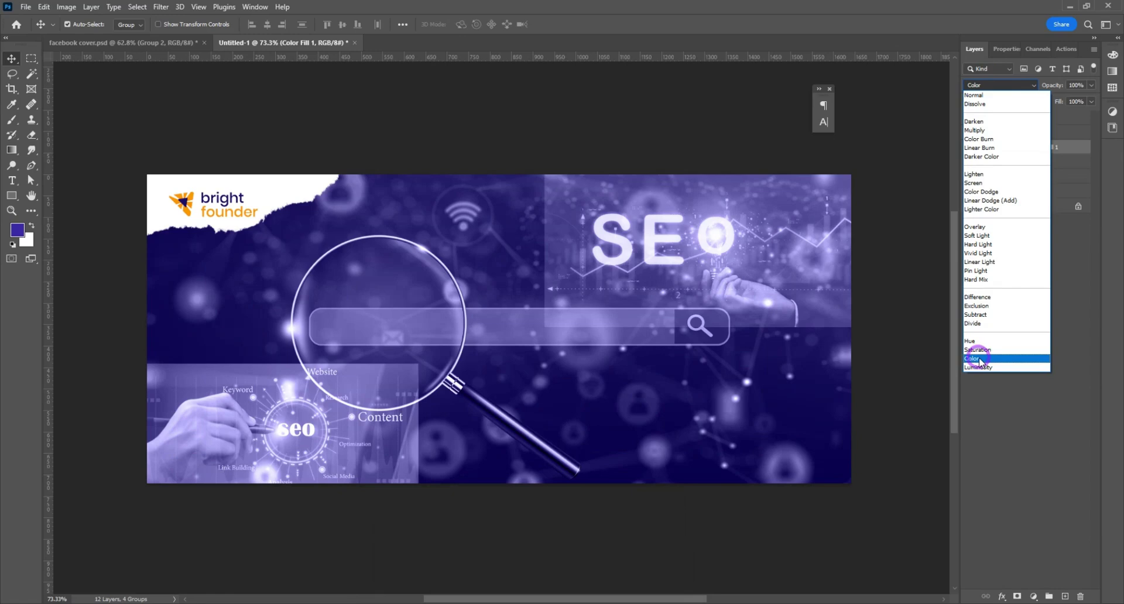
pyautogui.click(980, 360)
# Step: Set the blend mode of Layer 19, the lower-left seo picture, to Screen
pyautogui.click(1023, 165)
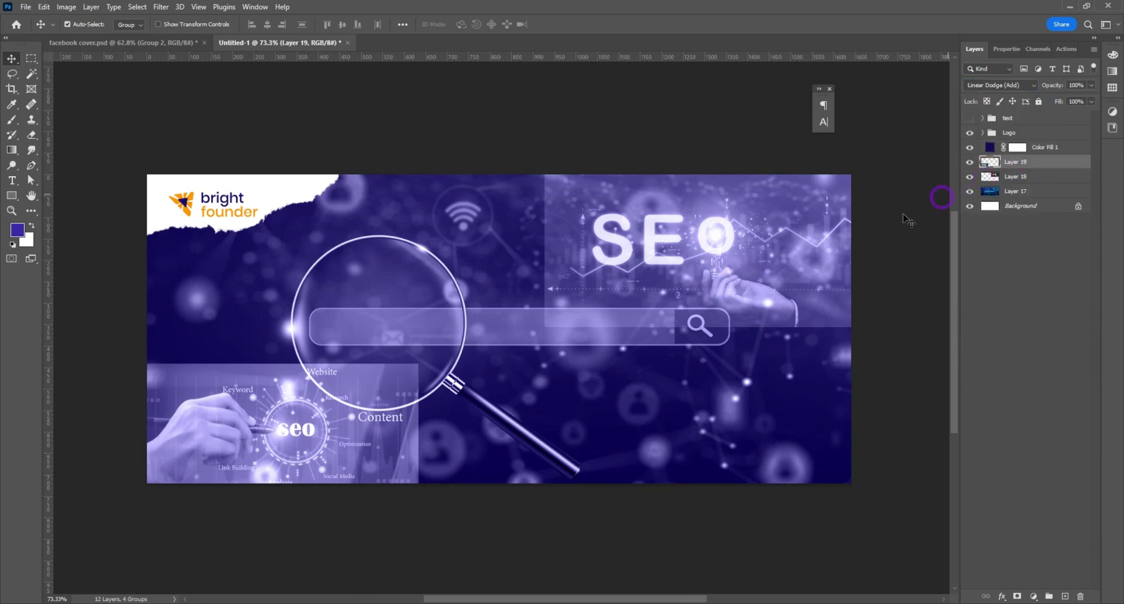
pyautogui.click(980, 84)
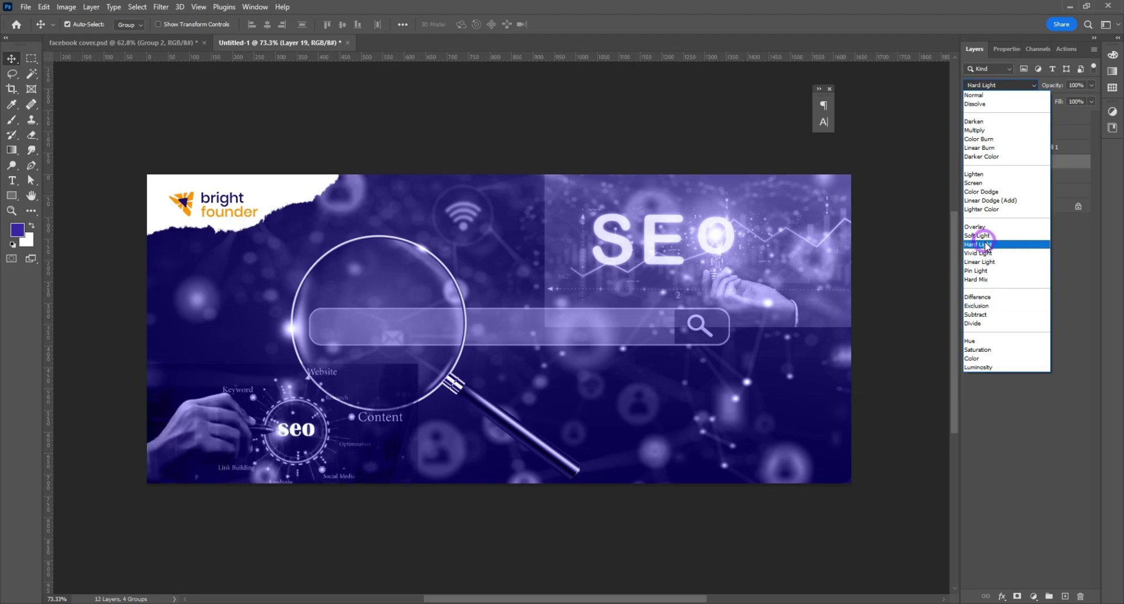
pyautogui.click(981, 182)
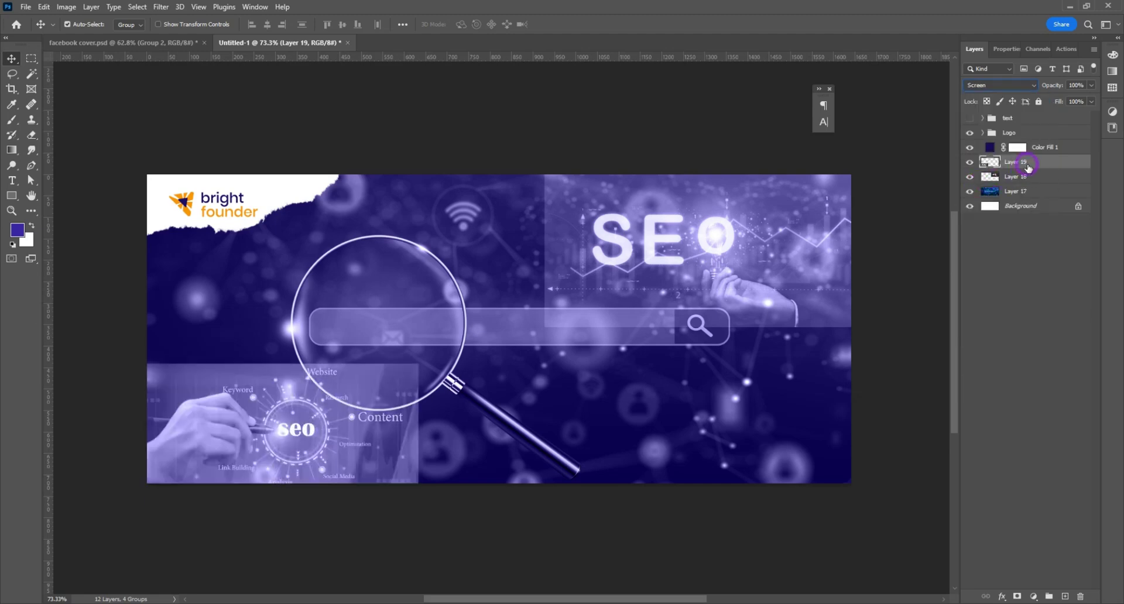
# Step: Darken Layer 19 with Levels, raising the shadow input to 86 and the midtone value to about 0.81
pyautogui.hotkey('ctrl', 'l')
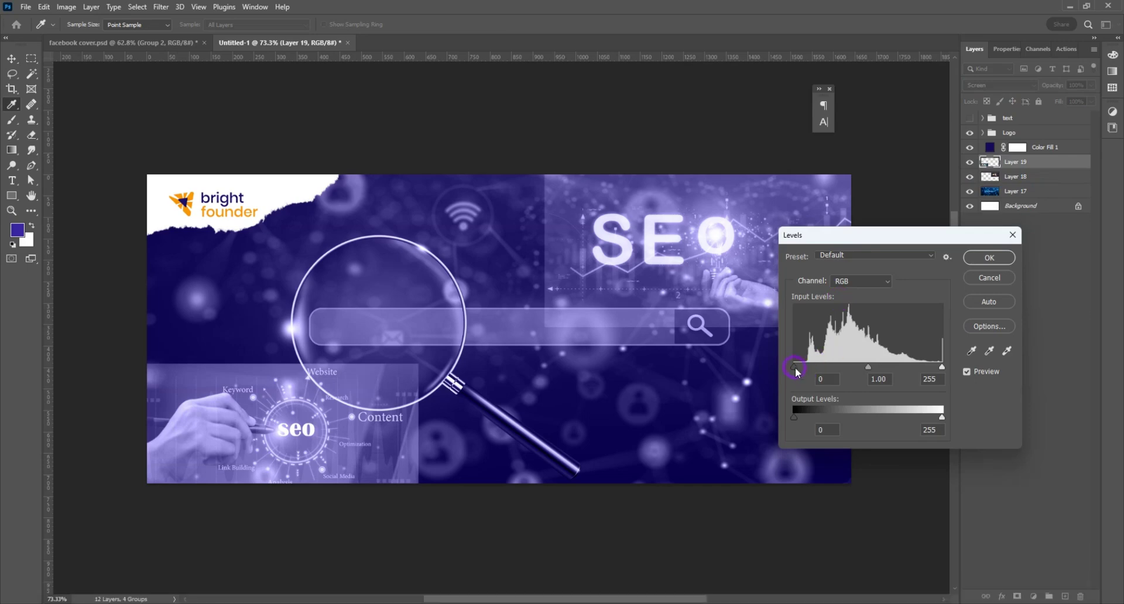
pyautogui.moveTo(795, 369); pyautogui.dragTo(905, 368)
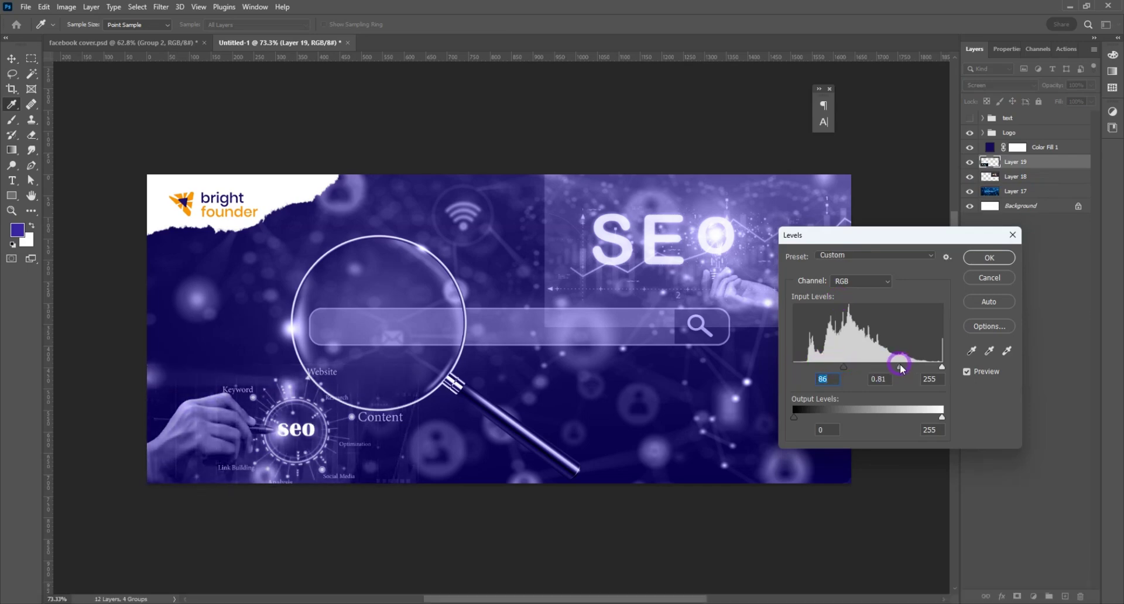
pyautogui.click(990, 258)
pyautogui.press('v')
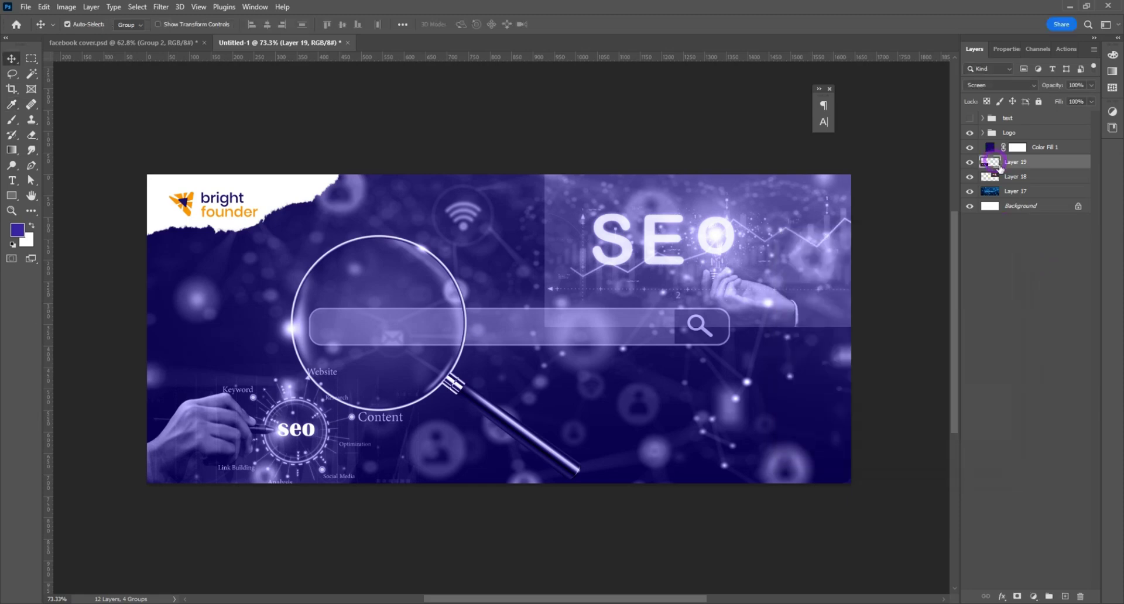
# Step: Set the blend mode of Layer 18, the upper-right SEO picture, to Lighter Color
pyautogui.click(1012, 177)
pyautogui.click(977, 87)
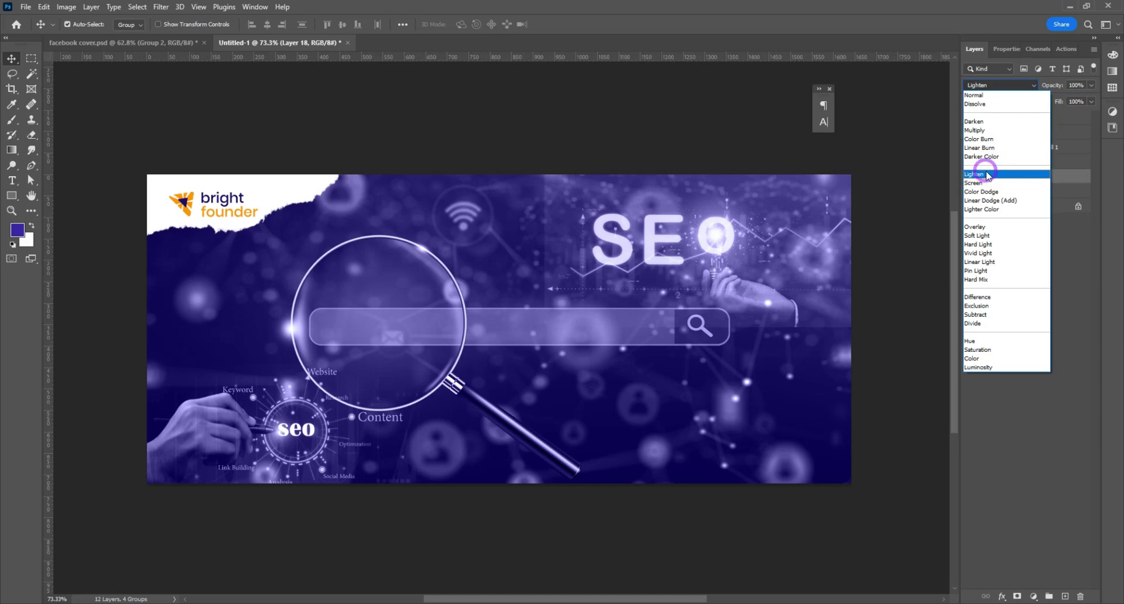
pyautogui.click(986, 212)
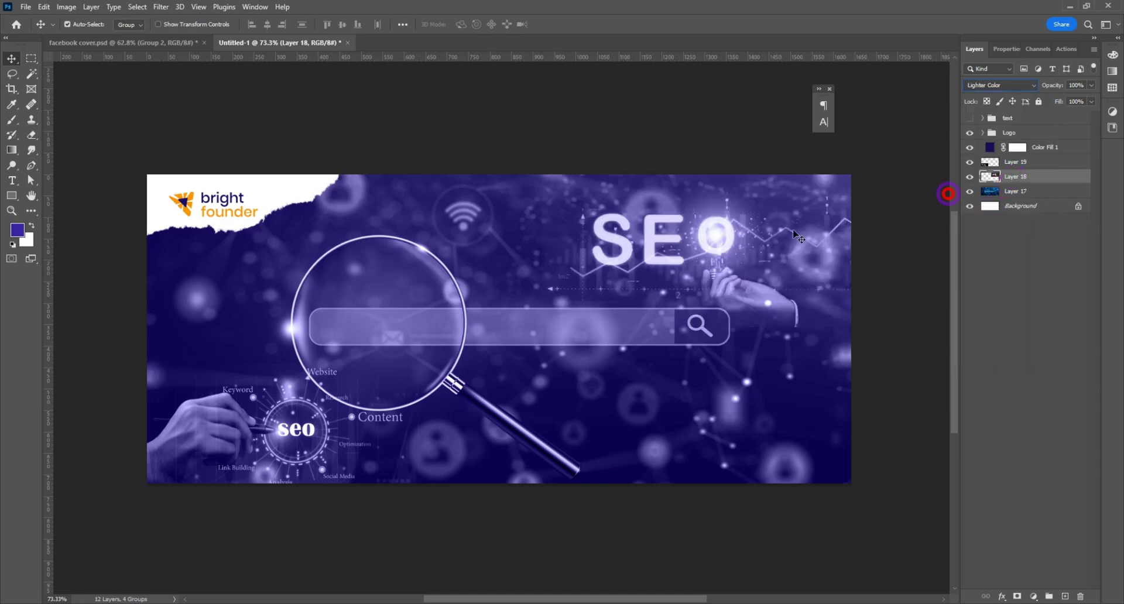
# Step: Rotate the upper-right SEO picture slightly counterclockwise and move it further toward the banner's upper-right corner
pyautogui.hotkey('ctrl', 't')
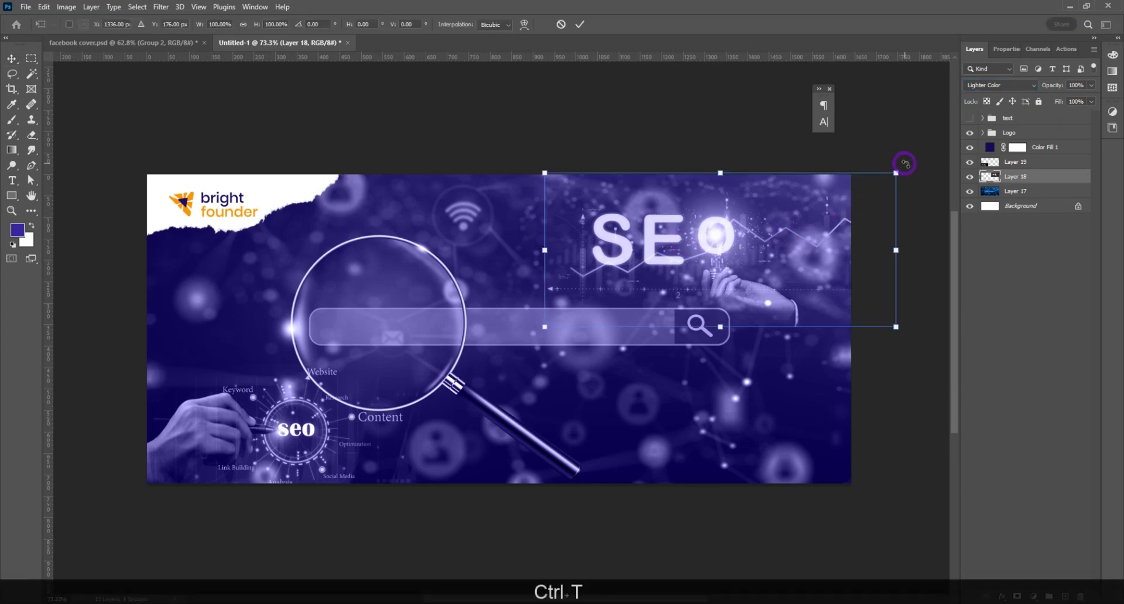
pyautogui.moveTo(905, 163); pyautogui.dragTo(896, 156)
pyautogui.moveTo(836, 242); pyautogui.dragTo(856, 215)
pyautogui.press('Return')
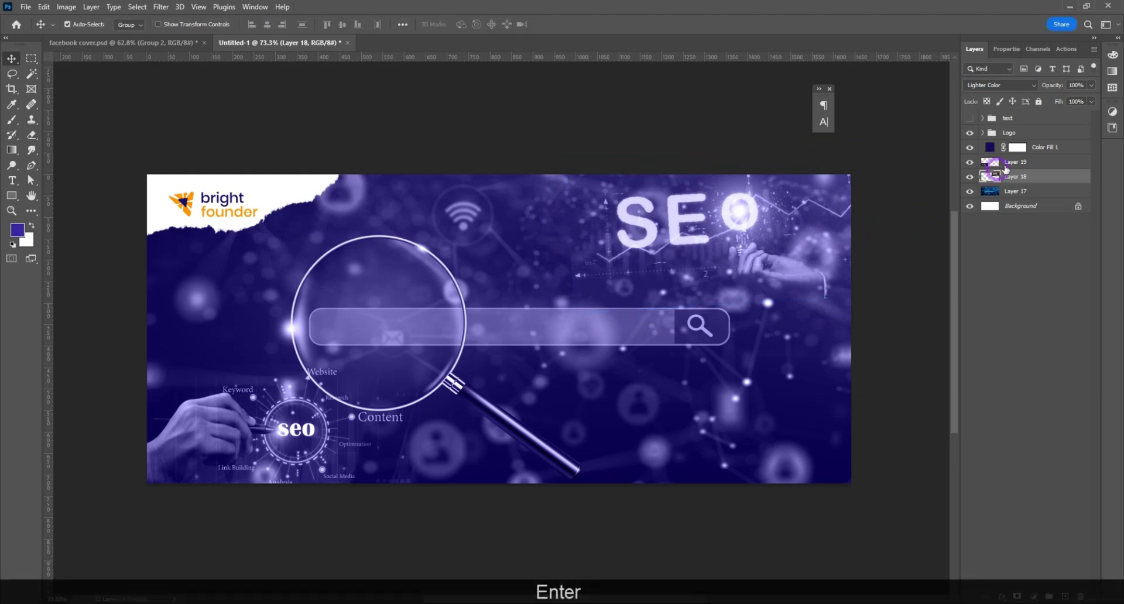
# Step: Duplicate the Color Fill 1 layer and change the copy's colour to the darker blue 0c063e
pyautogui.click(1048, 147)
pyautogui.hotkey('ctrl', 'j')
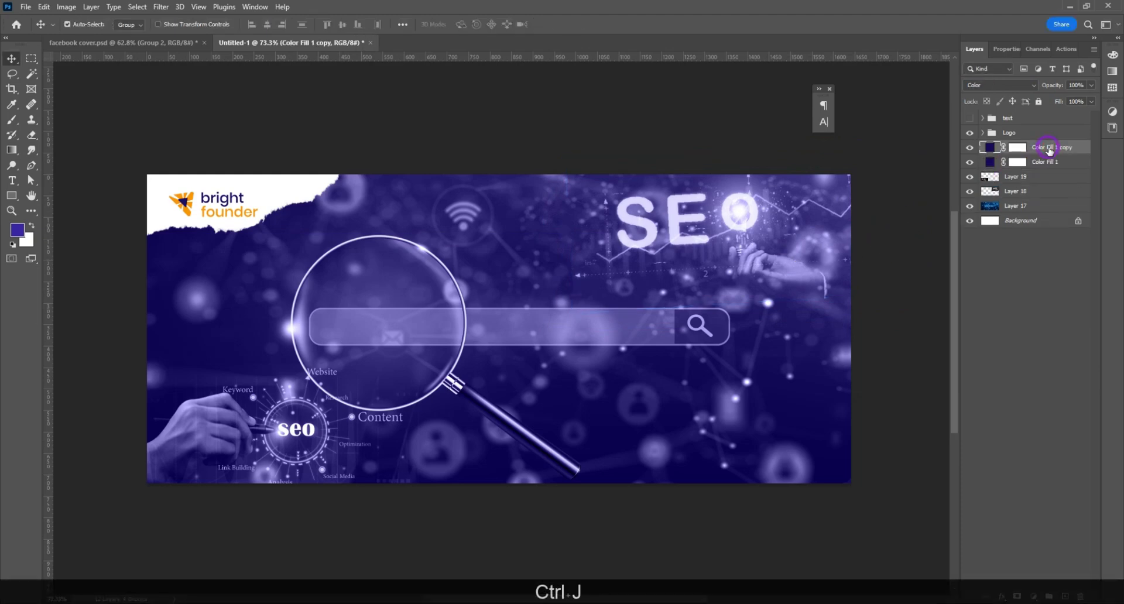
pyautogui.click(990, 148)
pyautogui.doubleClick(990, 149)
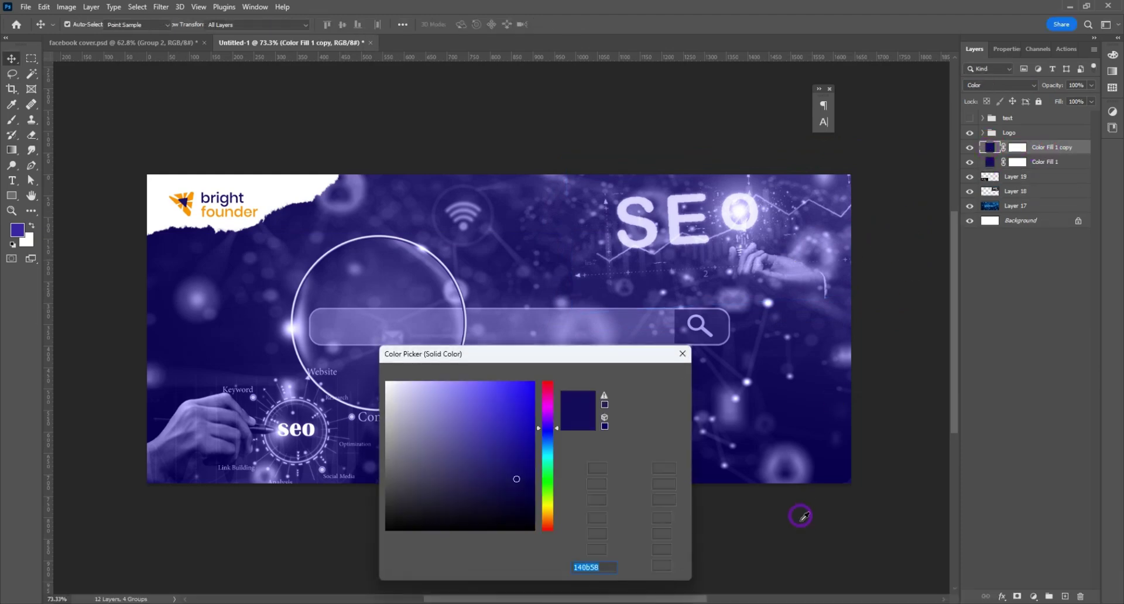
pyautogui.moveTo(516, 482); pyautogui.dragTo(520, 486)
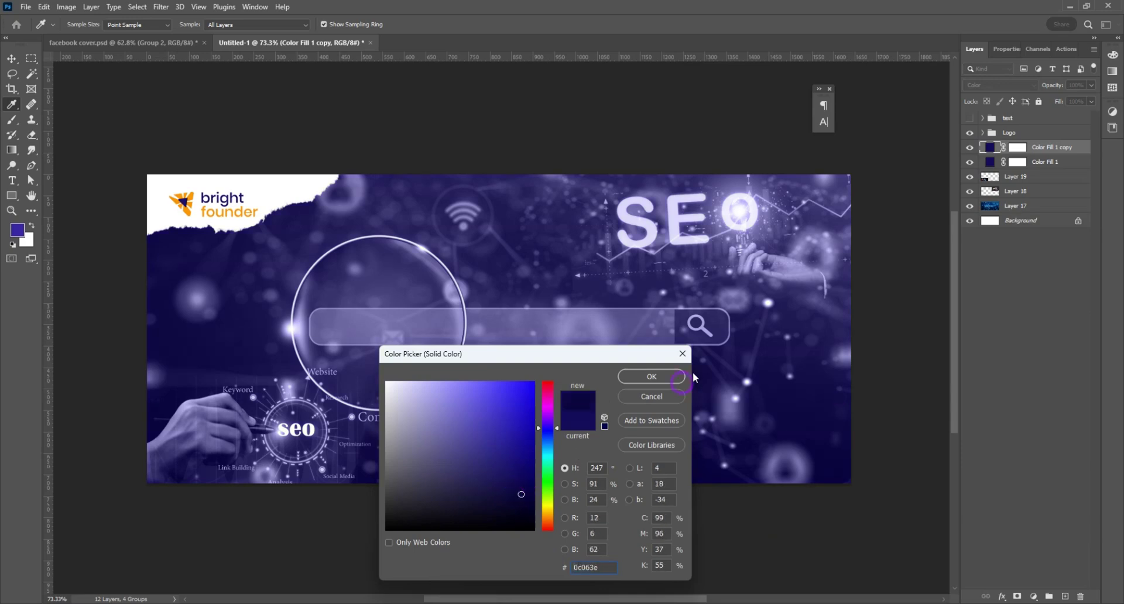
pyautogui.click(680, 378)
# Step: Set the blend mode of Color Fill 1 copy to Multiply and invert its layer mask to black
pyautogui.click(983, 86)
pyautogui.click(982, 94)
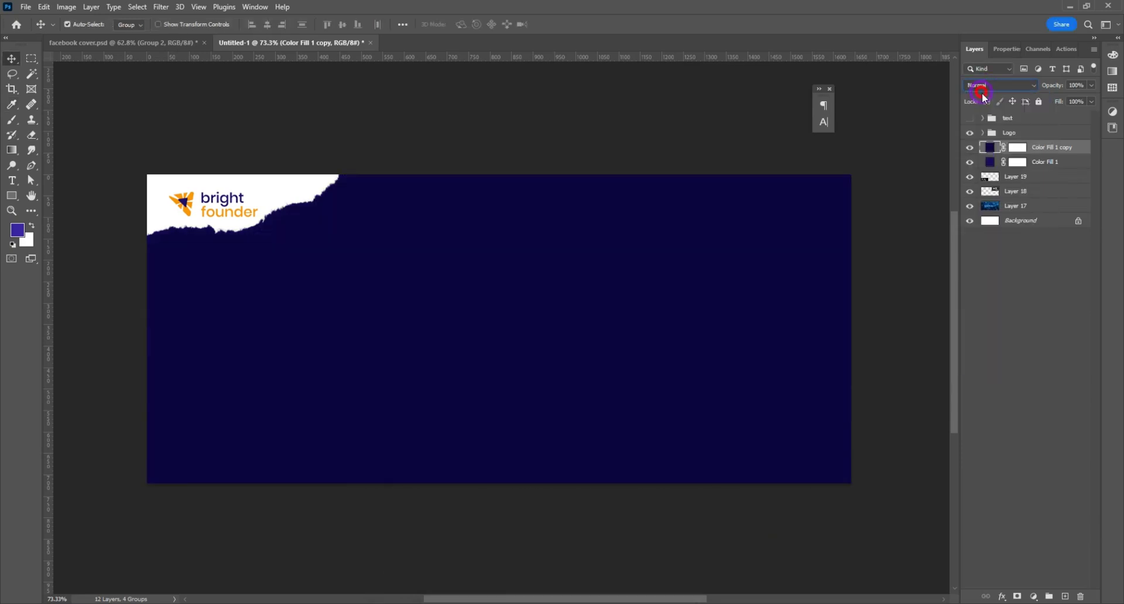
pyautogui.click(990, 92)
pyautogui.click(990, 133)
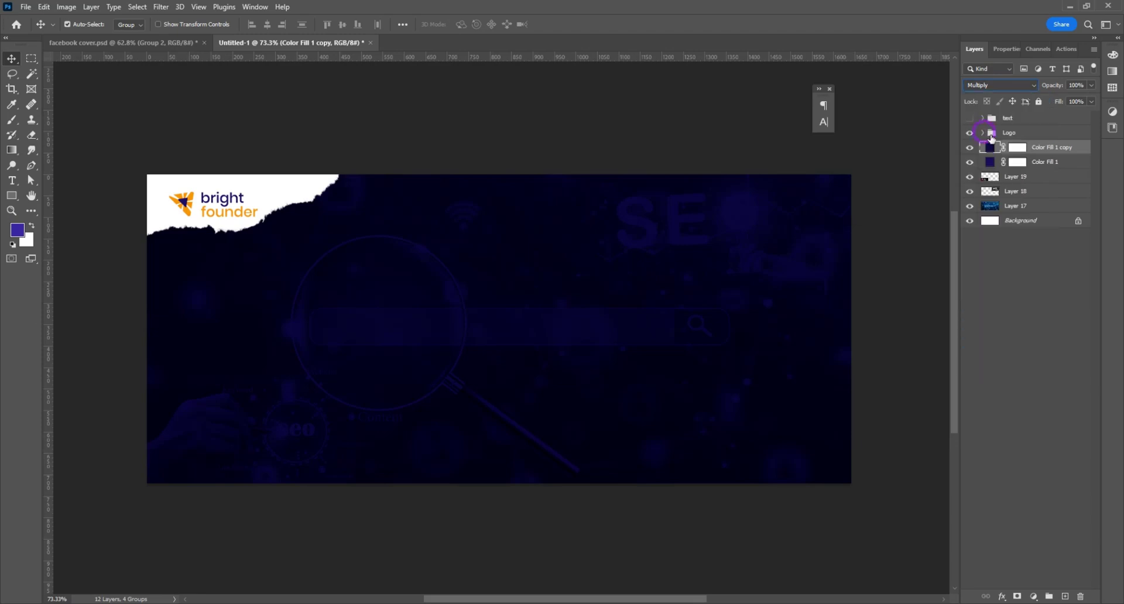
pyautogui.hotkey('ctrl', 'i')
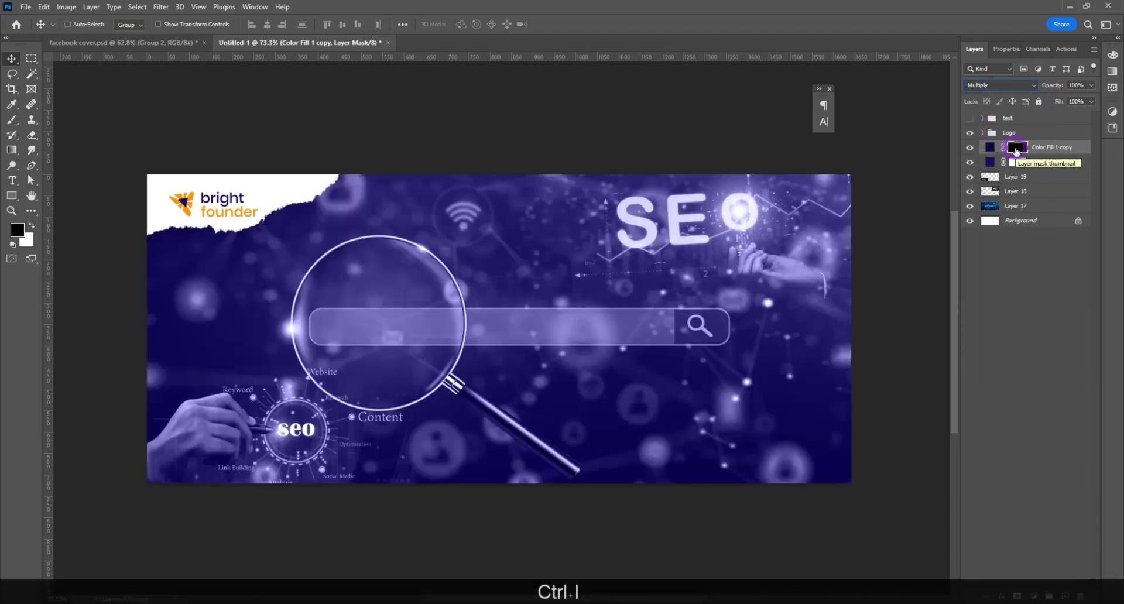
# Step: Draw white-to-transparent linear gradients on the Color Fill 1 copy mask, inward from the banner's edges, to darken its surroundings
pyautogui.click(12, 151)
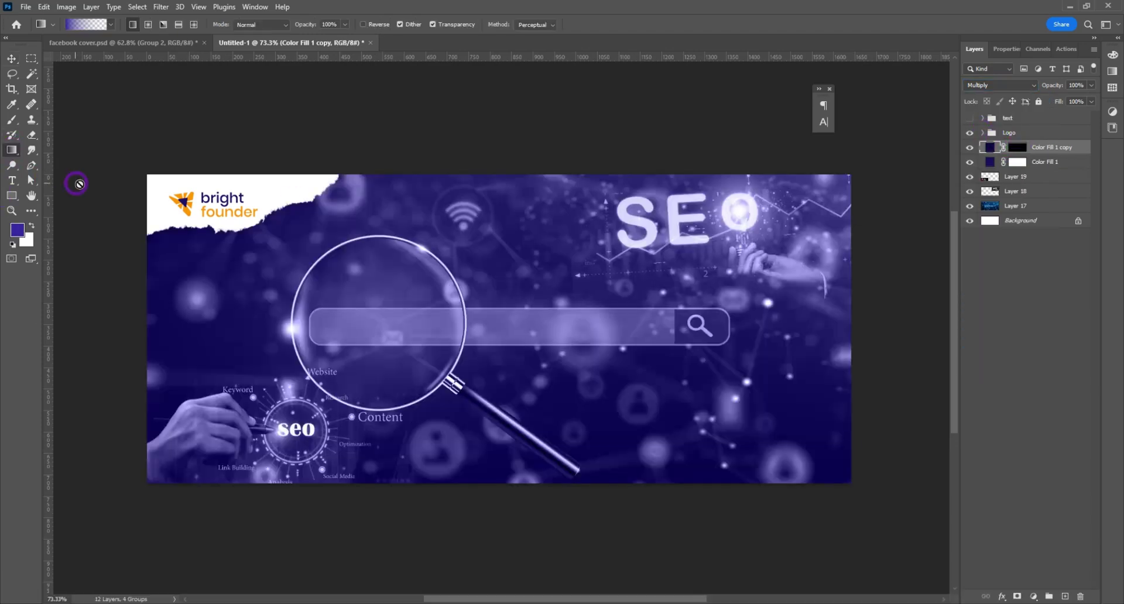
pyautogui.click(29, 228)
pyautogui.scroll(-2, 617, 254)
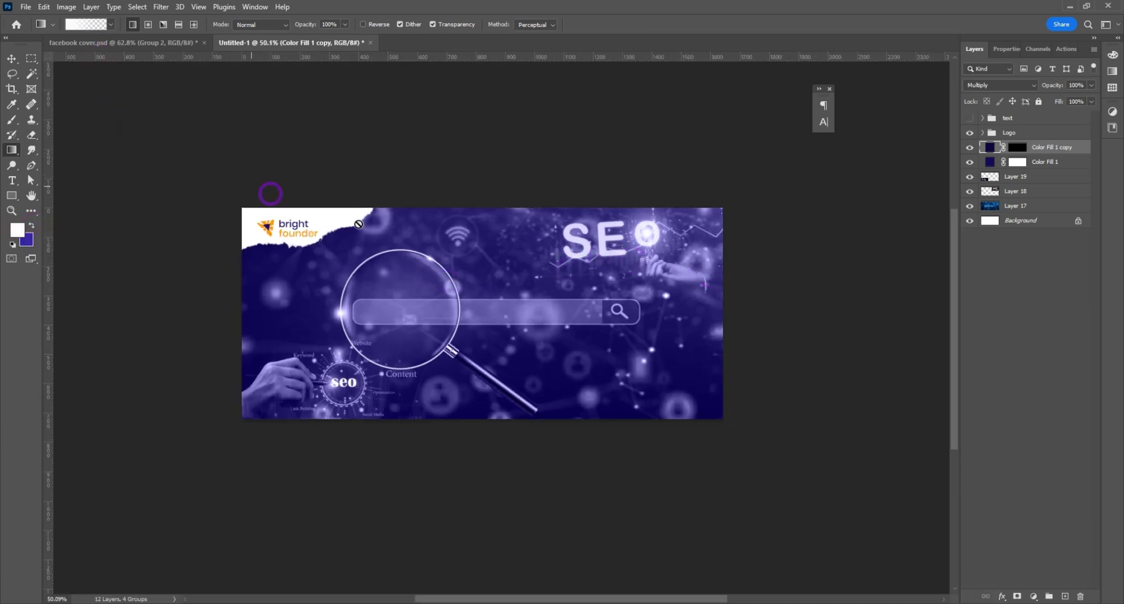
pyautogui.click(1019, 149)
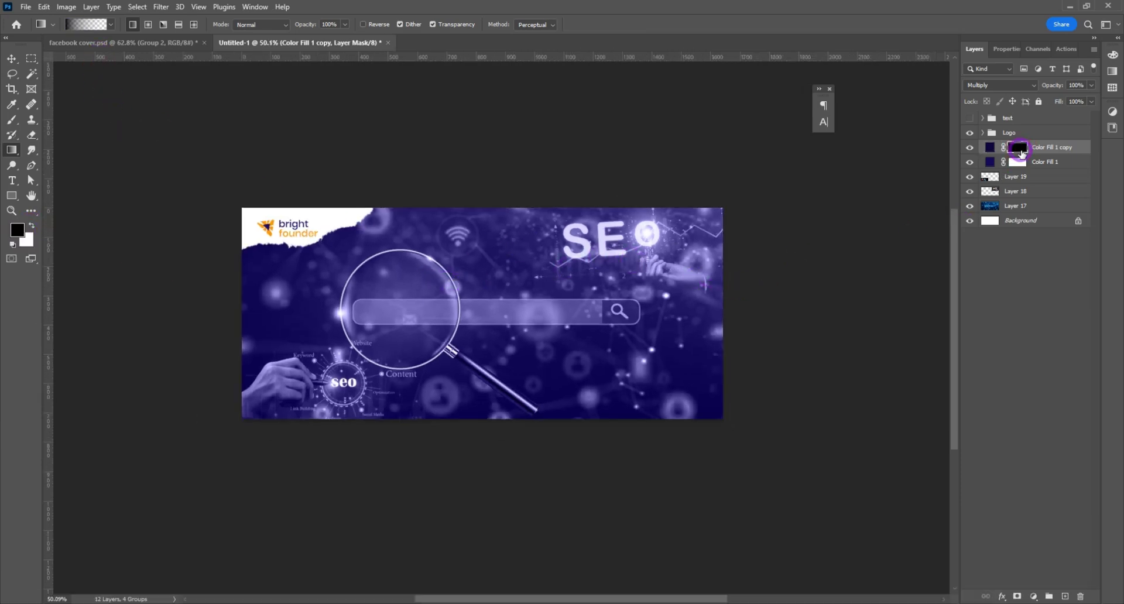
pyautogui.click(32, 227)
pyautogui.moveTo(468, 307)
pyautogui.mouseDown()
pyautogui.moveTo(766, 301)
pyautogui.moveTo(412, 302)
pyautogui.mouseUp()
pyautogui.moveTo(461, 482); pyautogui.dragTo(408, 220)
pyautogui.moveTo(416, 291); pyautogui.dragTo(416, 293)
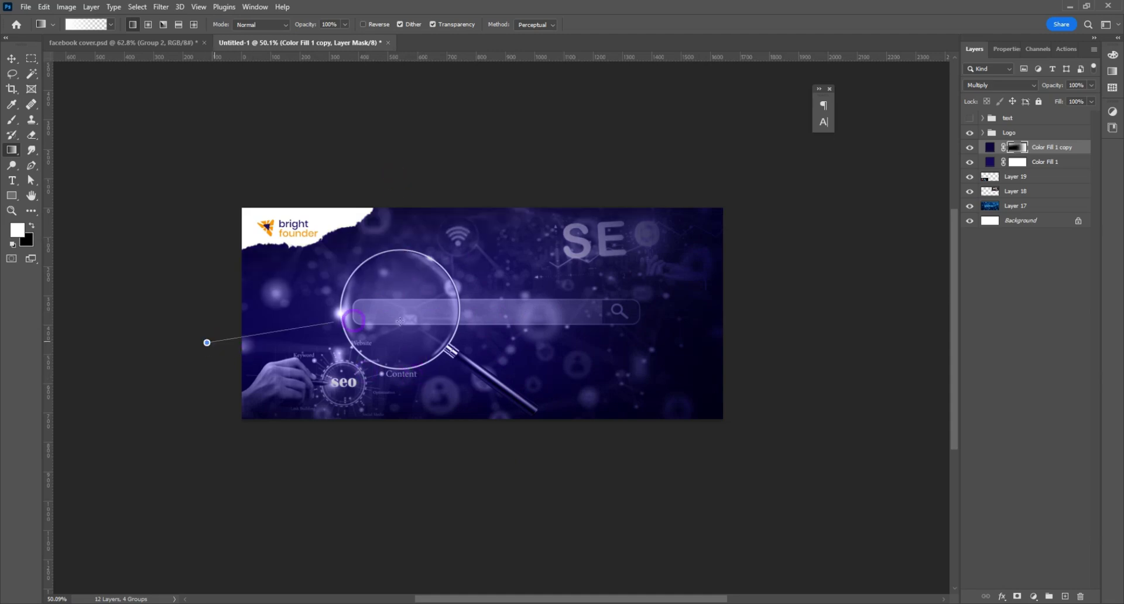
pyautogui.moveTo(353, 321); pyautogui.dragTo(355, 321)
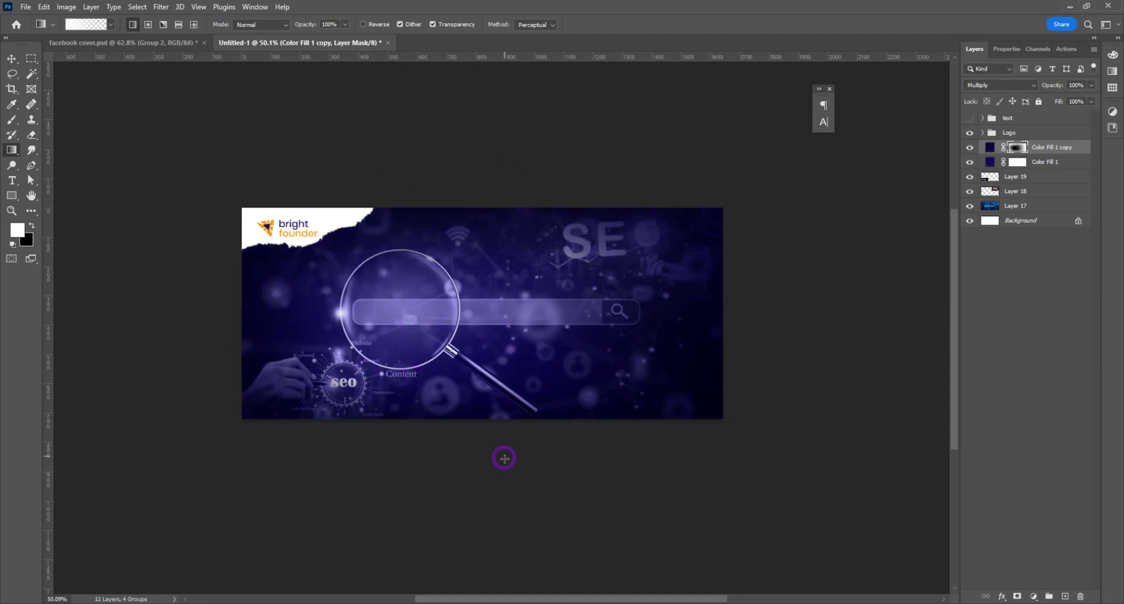
pyautogui.moveTo(505, 458); pyautogui.dragTo(503, 297)
pyautogui.moveTo(843, 282); pyautogui.dragTo(422, 297)
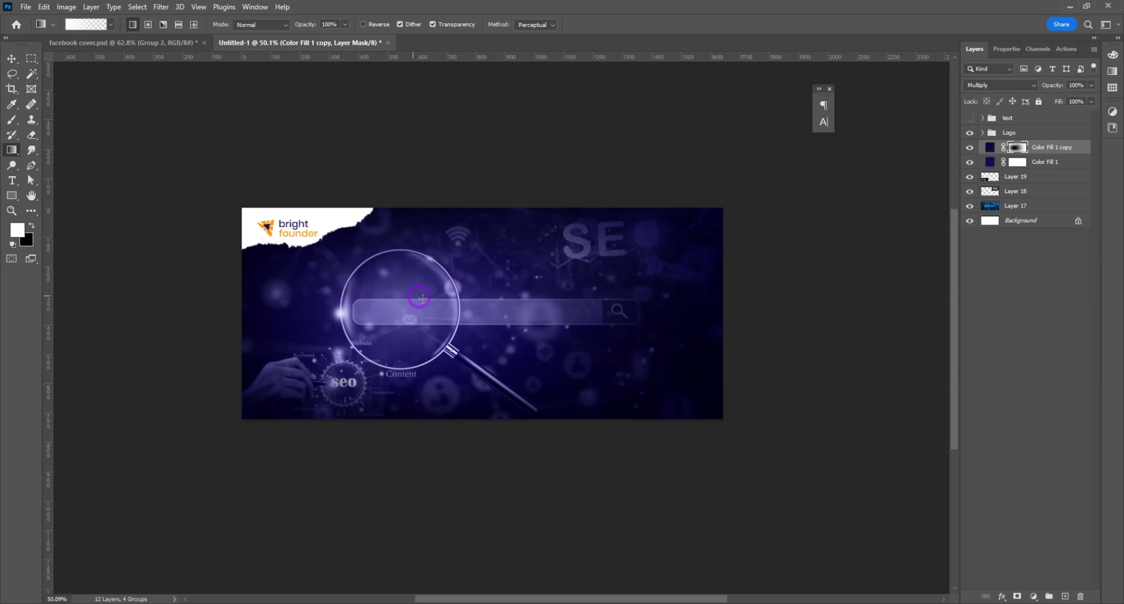
# Step: Add an empty layer above Color Fill 1 copy and bring the cut-out picture of the smiling man in a suit into the banner
pyautogui.click(14, 60)
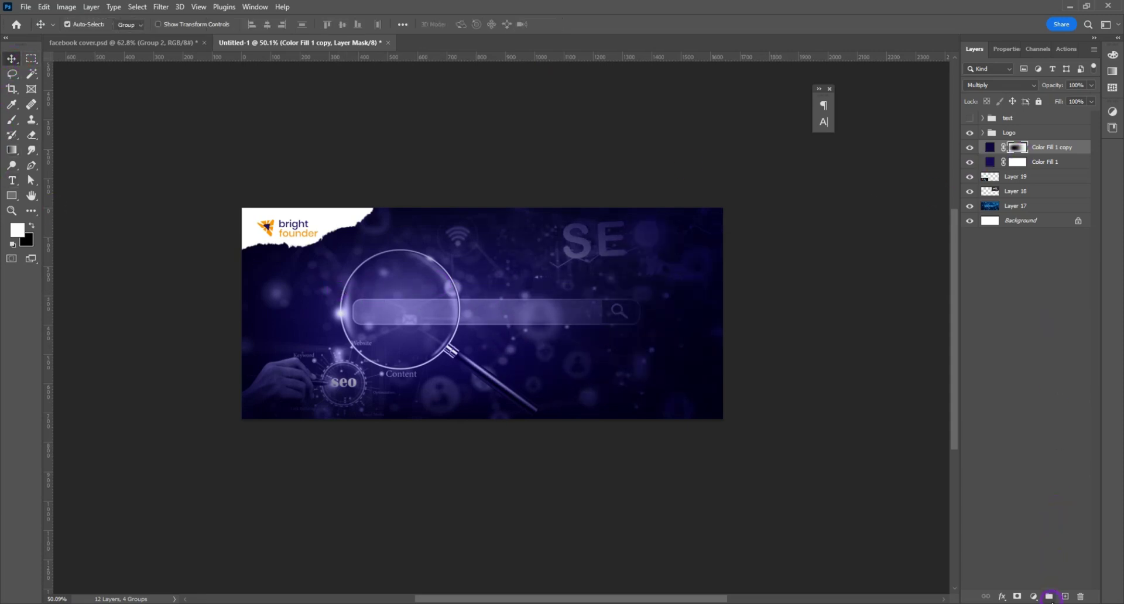
pyautogui.click(1065, 597)
pyautogui.click(25, 6)
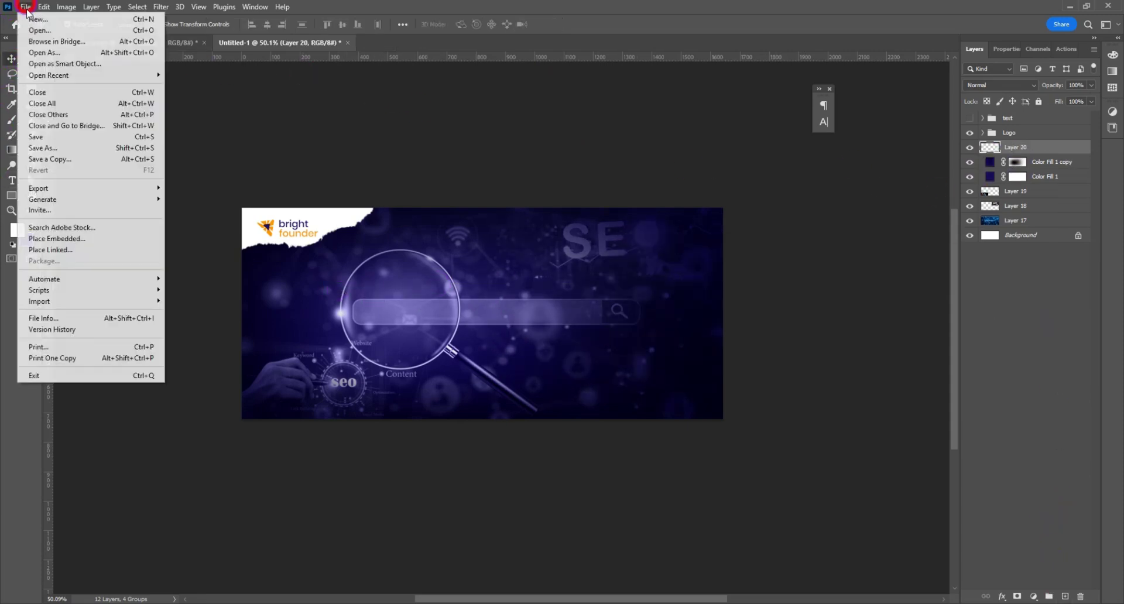
pyautogui.click(35, 35)
pyautogui.doubleClick(275, 208)
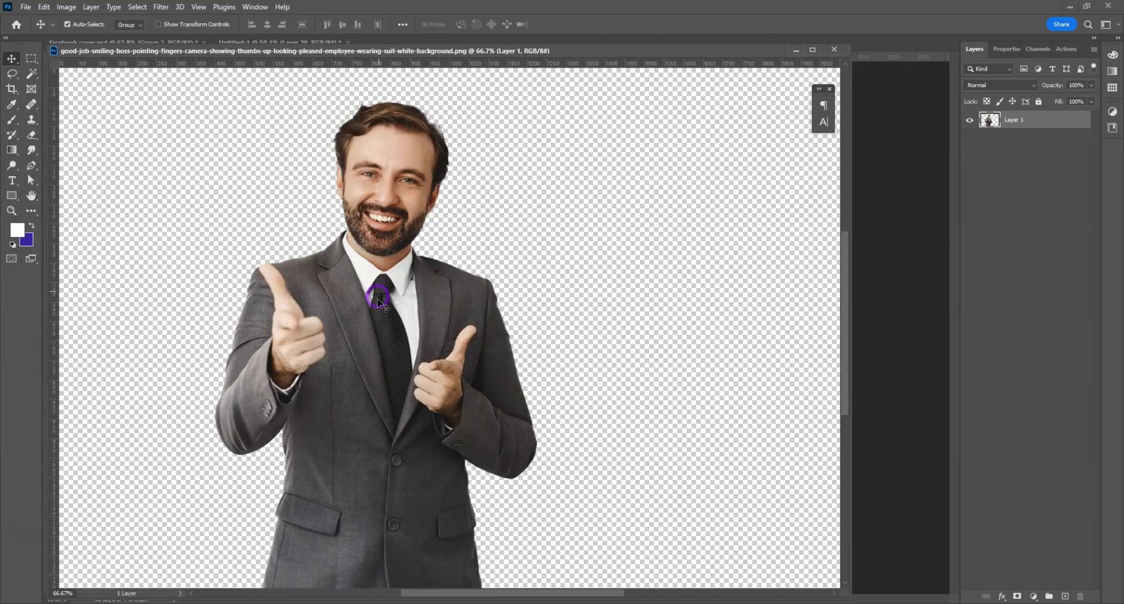
pyautogui.moveTo(454, 308); pyautogui.dragTo(485, 293)
# Step: Convert the man's picture to a smart object and scale it to about 65%, with his body extending past the banner's lower edge
pyautogui.rightClick(1022, 150)
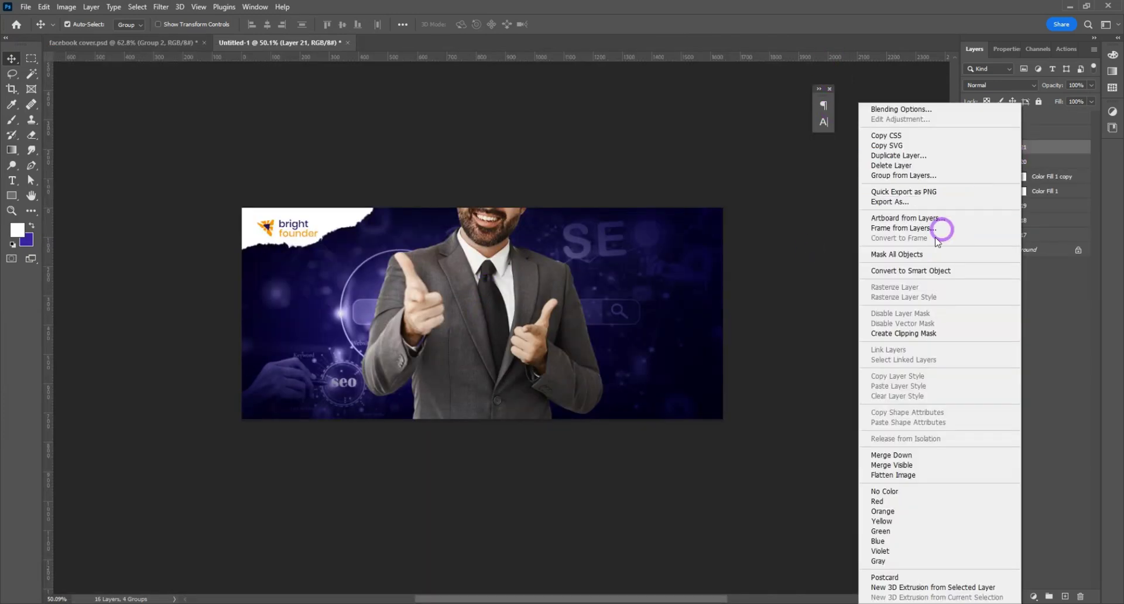
pyautogui.click(921, 263)
pyautogui.hotkey('ctrl', 't')
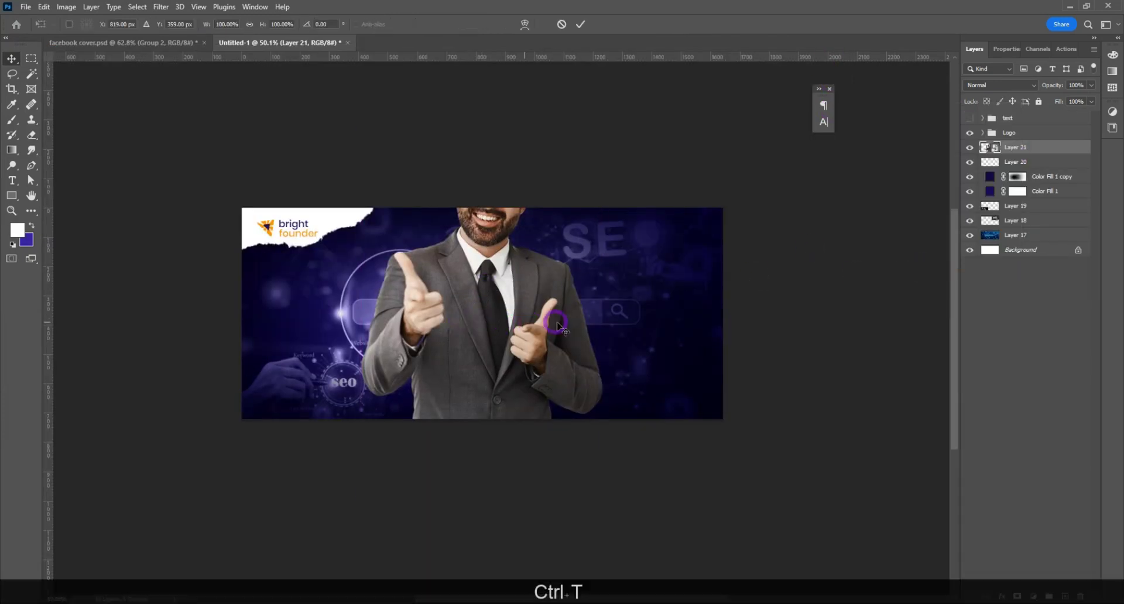
pyautogui.moveTo(603, 313); pyautogui.dragTo(559, 311)
pyautogui.moveTo(485, 298); pyautogui.dragTo(468, 323)
pyautogui.moveTo(466, 454); pyautogui.dragTo(466, 475)
pyautogui.moveTo(476, 370); pyautogui.dragTo(471, 371)
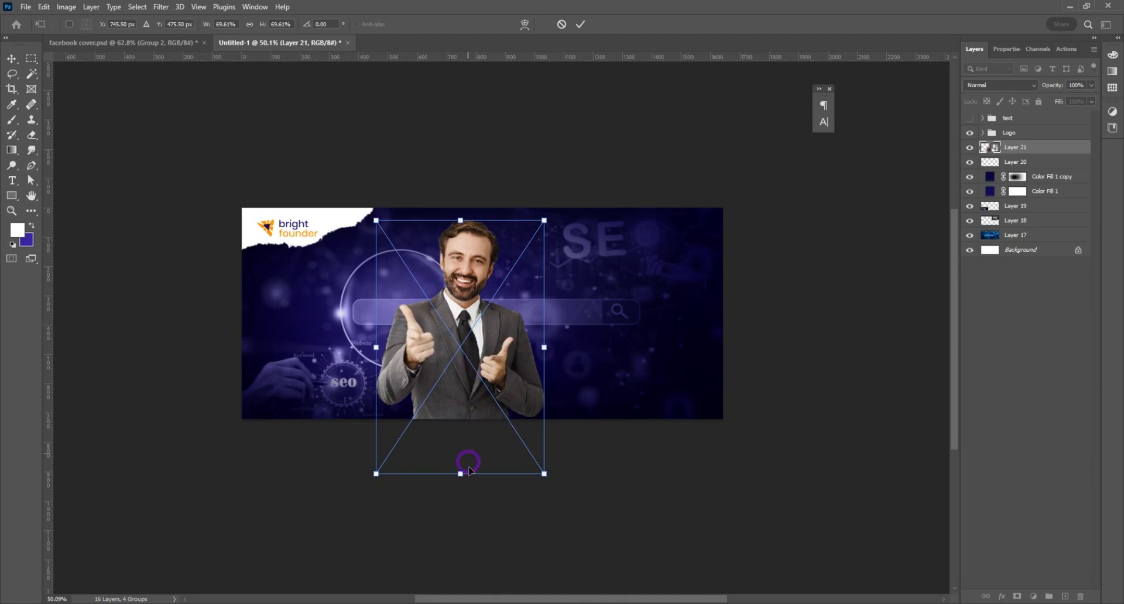
pyautogui.moveTo(461, 474); pyautogui.dragTo(454, 437)
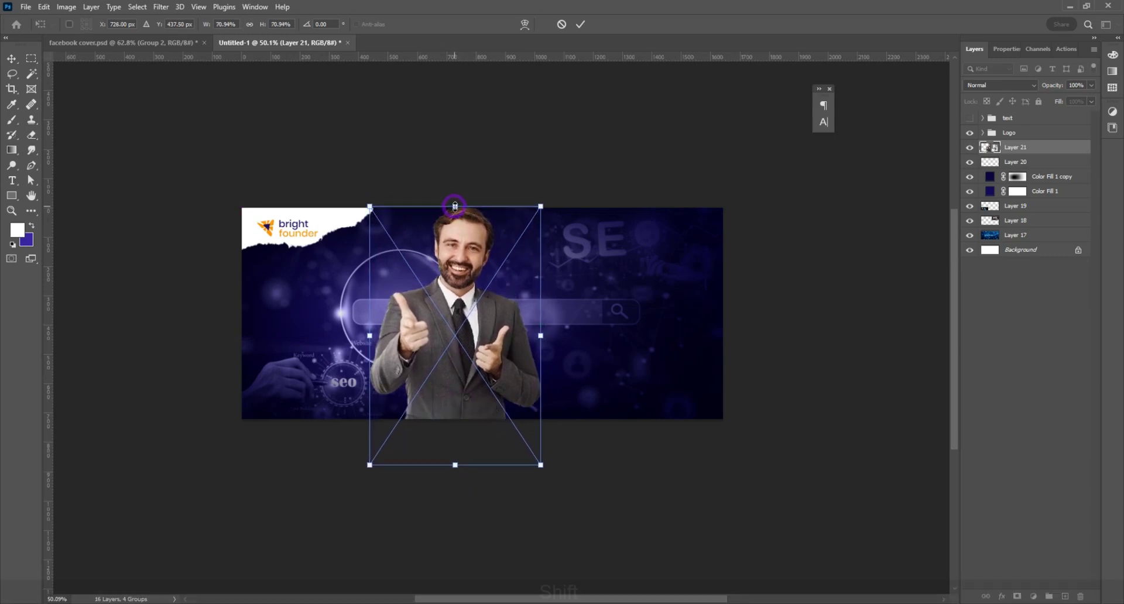
pyautogui.moveTo(455, 207); pyautogui.dragTo(456, 227)
pyautogui.moveTo(472, 300); pyautogui.dragTo(471, 300)
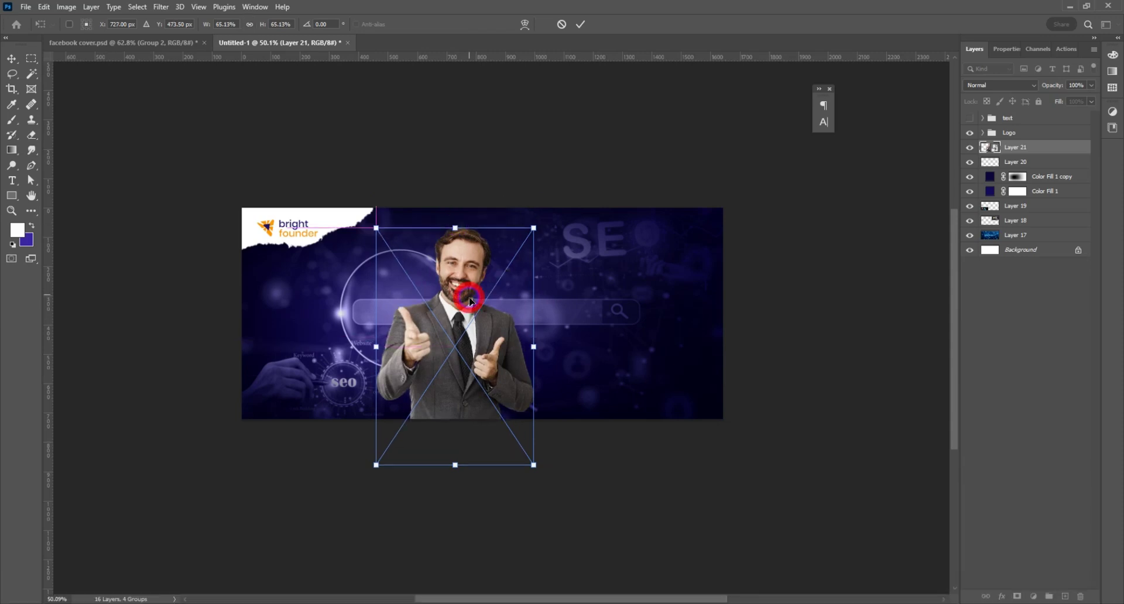
pyautogui.press('Return')
# Step: Move the man slightly up and to the right within the banner
pyautogui.moveTo(458, 358); pyautogui.dragTo(468, 349)
pyautogui.scroll(1, 466, 351)
pyautogui.scroll(-1, 468, 350)
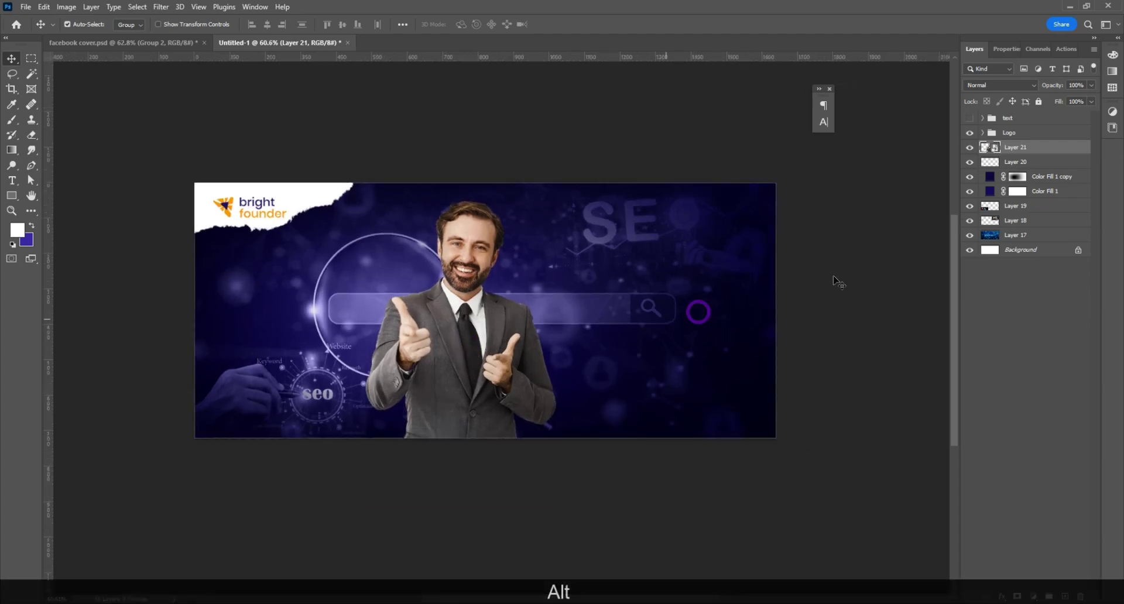
# Step: Add a new layer directly above Color Fill 1 copy and set the foreground colour to dark blue, about 0d073e
pyautogui.click(1046, 162)
pyautogui.click(1047, 177)
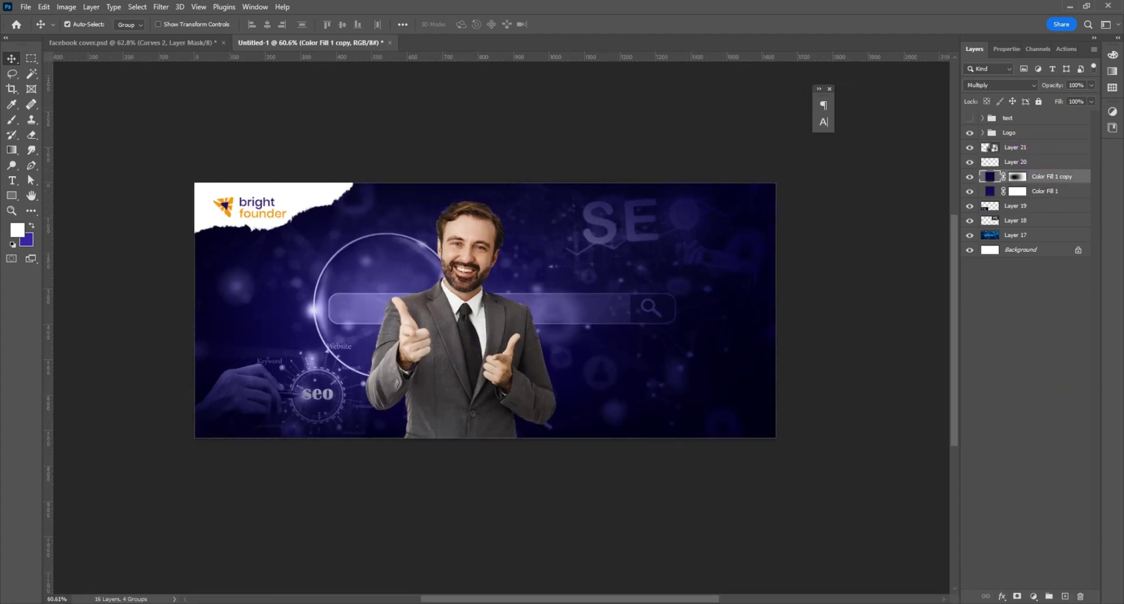
pyautogui.click(1066, 596)
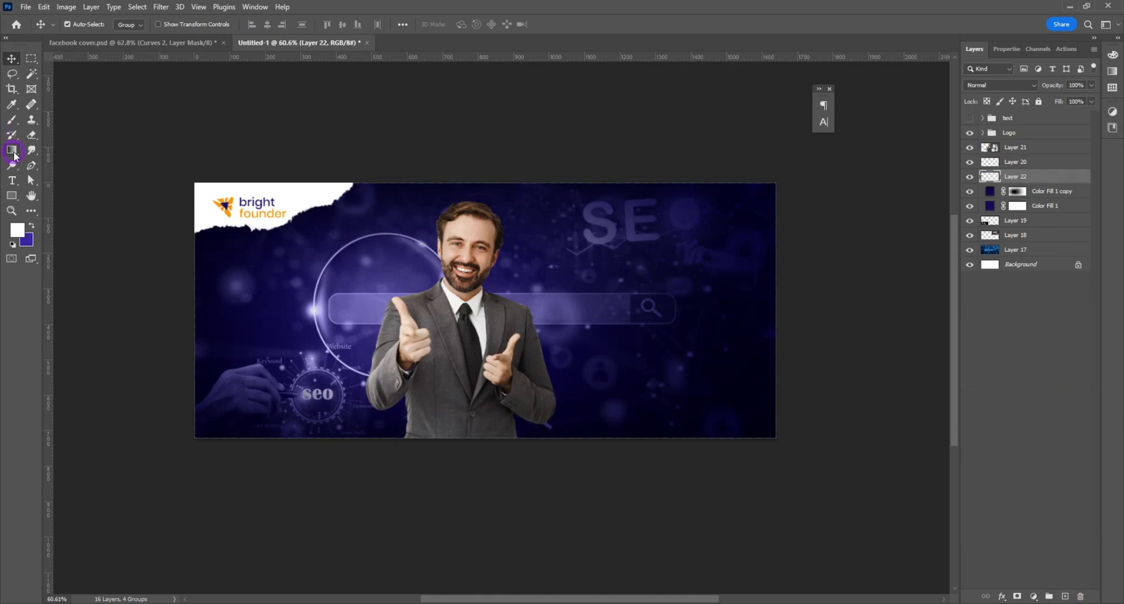
pyautogui.click(11, 150)
pyautogui.click(23, 233)
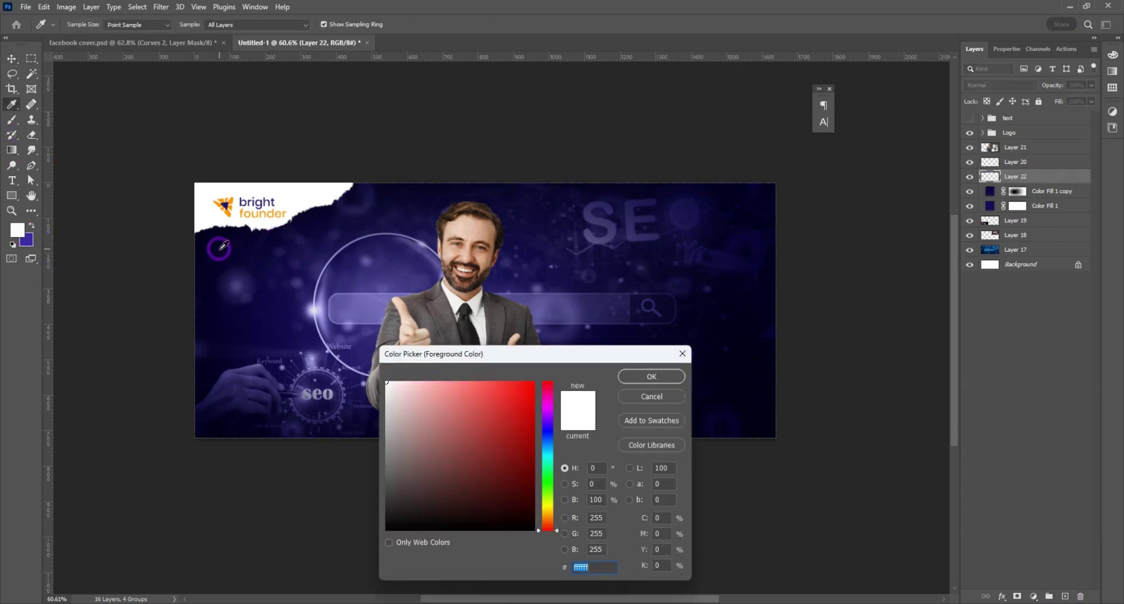
pyautogui.moveTo(258, 311); pyautogui.dragTo(485, 503)
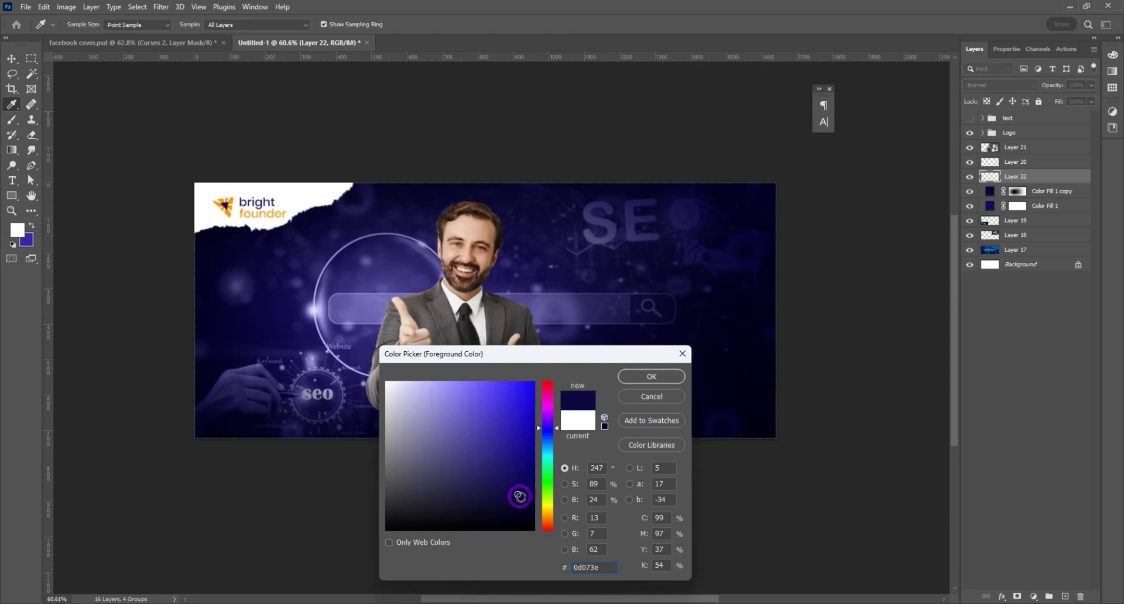
pyautogui.click(643, 383)
# Step: Draw dark blue-to-transparent linear gradients on Layer 22 from the banner's edges toward the man
pyautogui.scroll(-3, 658, 381)
pyautogui.moveTo(819, 282); pyautogui.dragTo(465, 285)
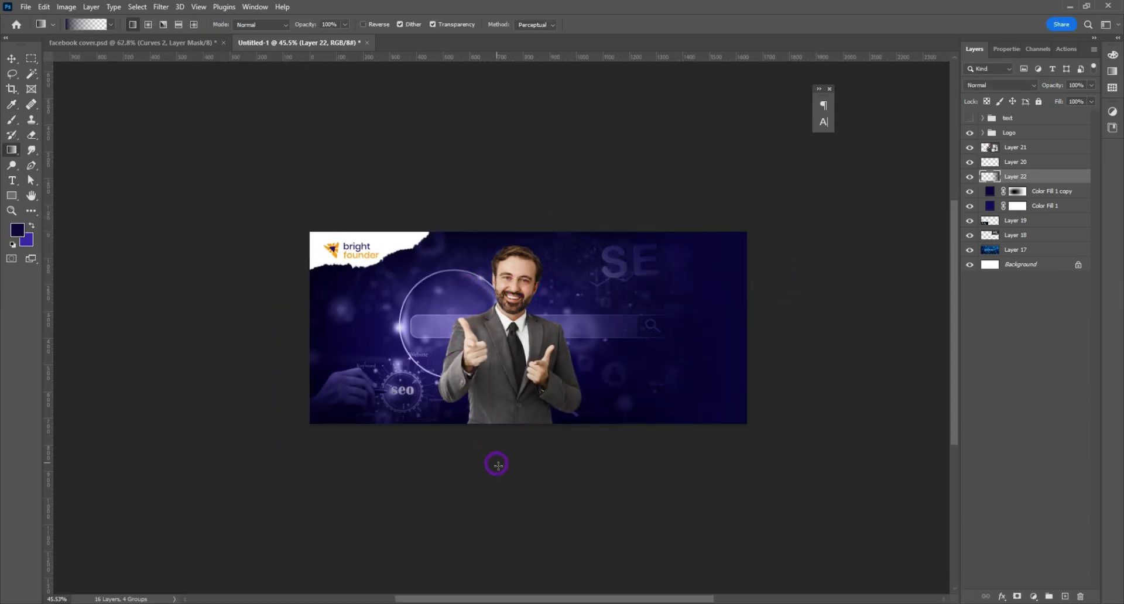
pyautogui.moveTo(498, 466); pyautogui.dragTo(496, 344)
pyautogui.moveTo(308, 324); pyautogui.dragTo(528, 355)
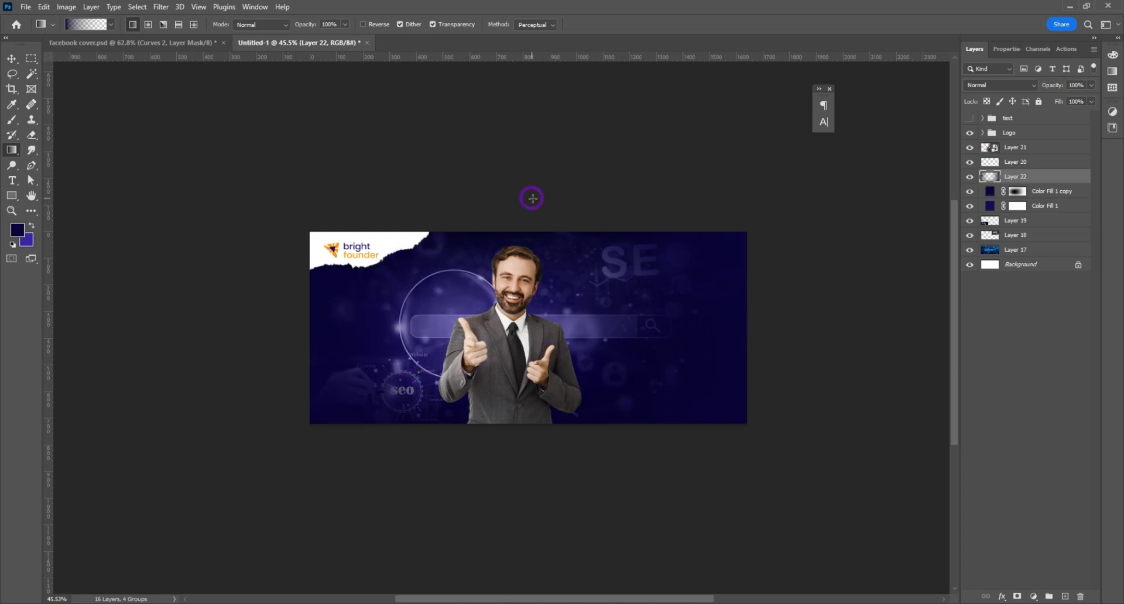
pyautogui.moveTo(263, 377); pyautogui.dragTo(570, 342)
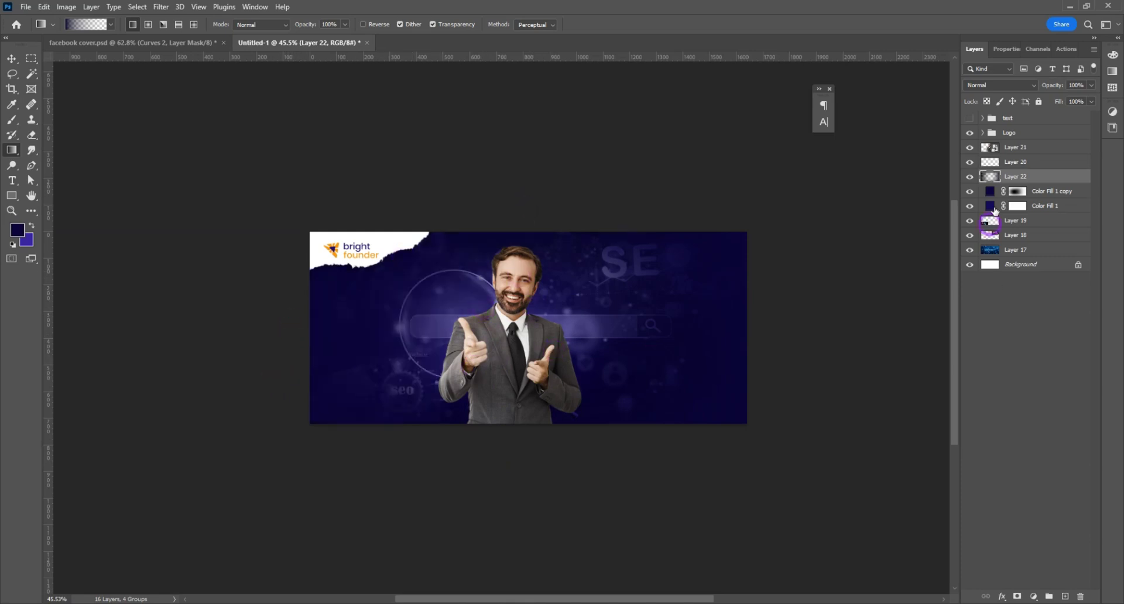
# Step: Apply a Color Overlay to Layer 22 with colour 080033, Normal blend mode and 100% opacity
pyautogui.rightClick(1024, 177)
pyautogui.click(891, 108)
pyautogui.click(660, 406)
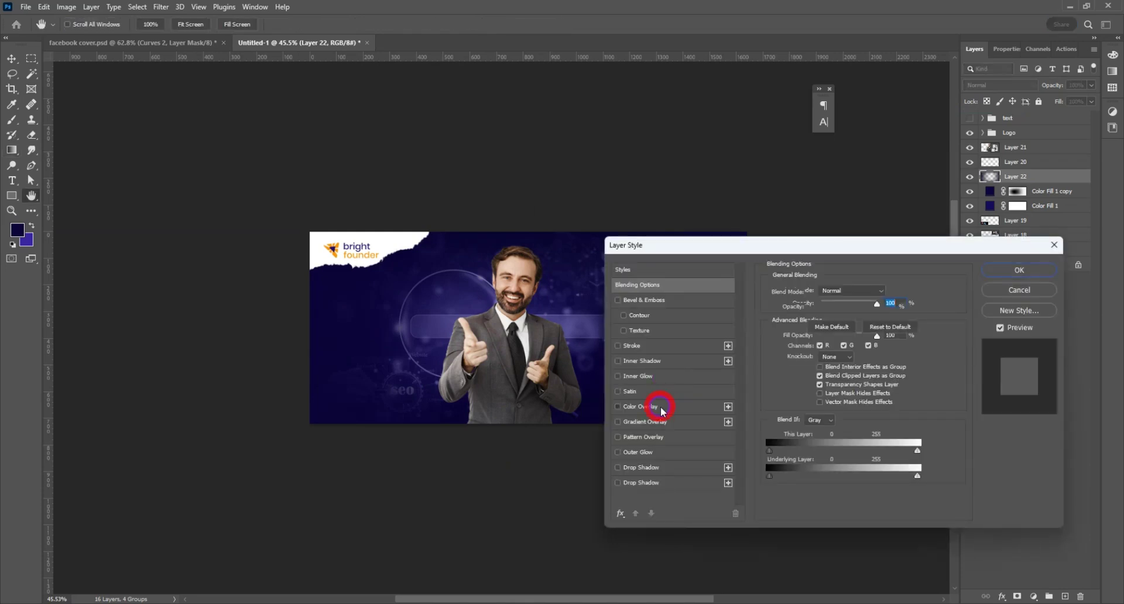
pyautogui.click(888, 295)
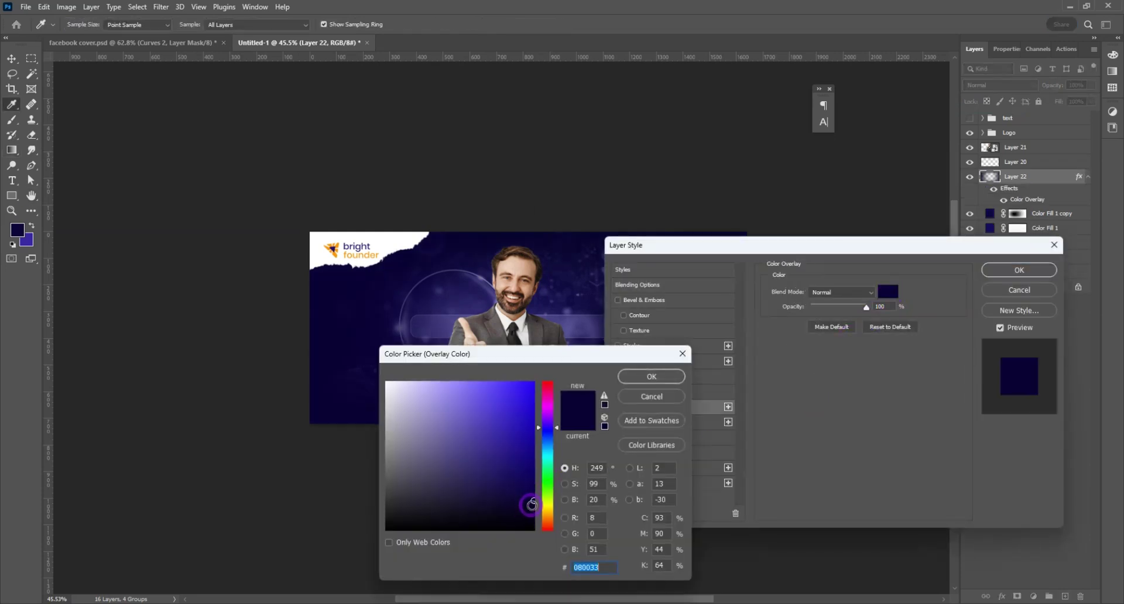
pyautogui.click(637, 381)
pyautogui.click(996, 274)
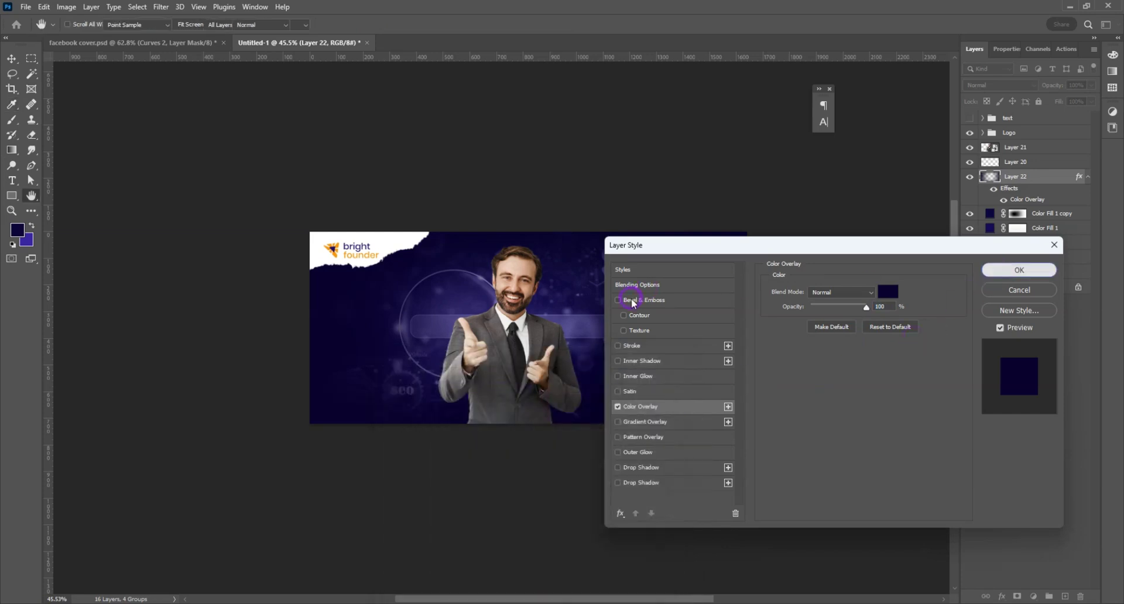
# Step: With Layer 20 selected, draw a rectangle shape about 383 × 437 px around the man's head and chest
pyautogui.scroll(5, 543, 328)
pyautogui.click(10, 59)
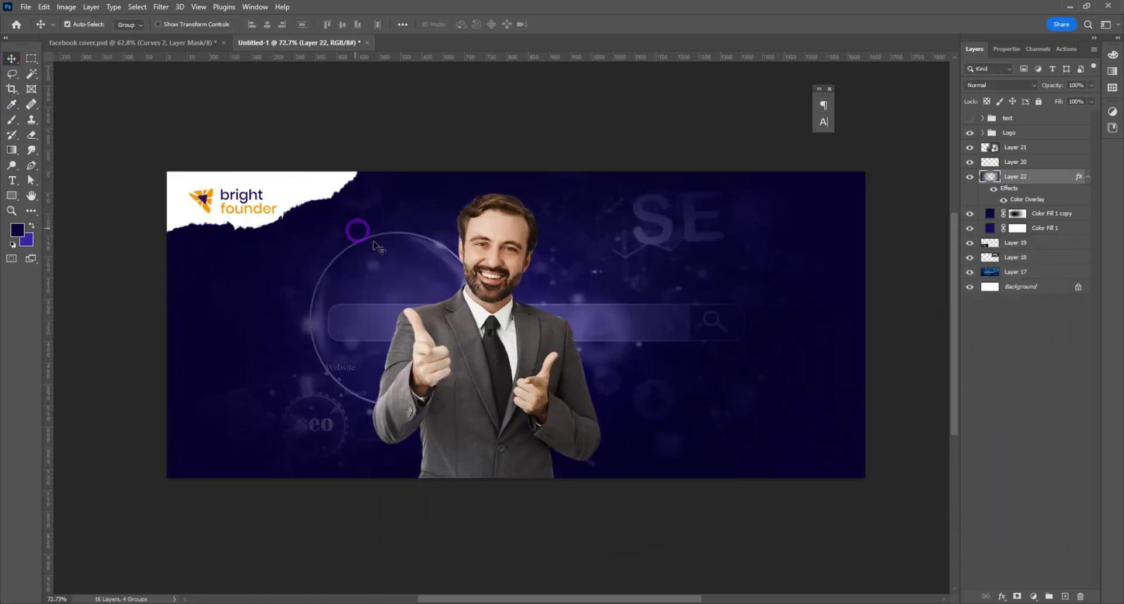
pyautogui.click(1016, 162)
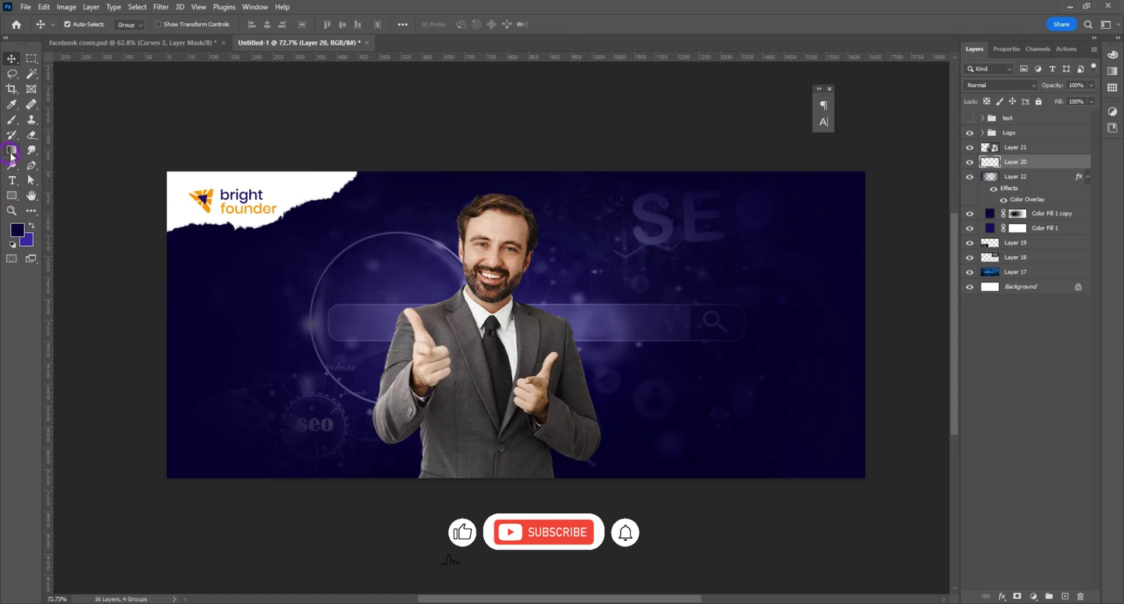
pyautogui.click(13, 196)
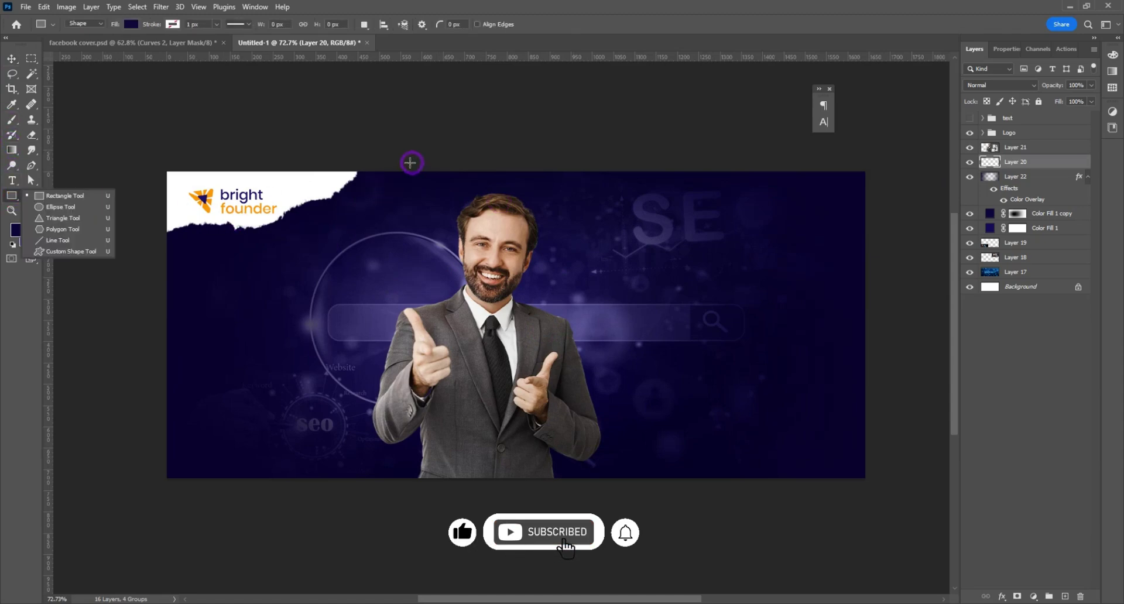
pyautogui.moveTo(402, 156); pyautogui.dragTo(565, 343)
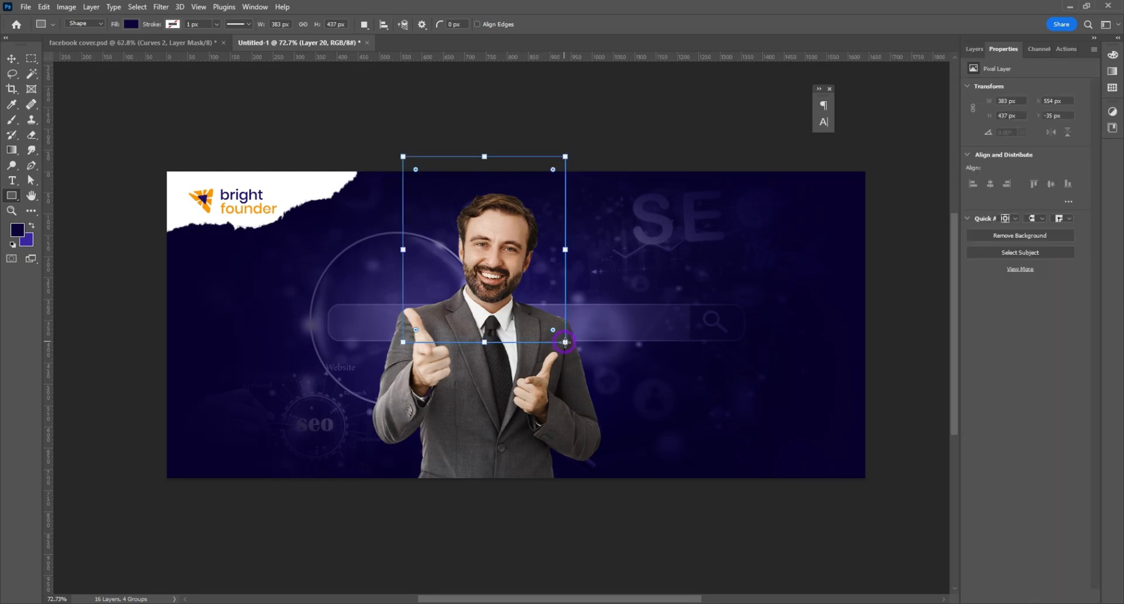
# Step: Apply a reversed yellow-to-orange Gradient Overlay to Rectangle 4 with Radial style, Normal blend mode, 100% opacity and 125% scale
pyautogui.click(975, 49)
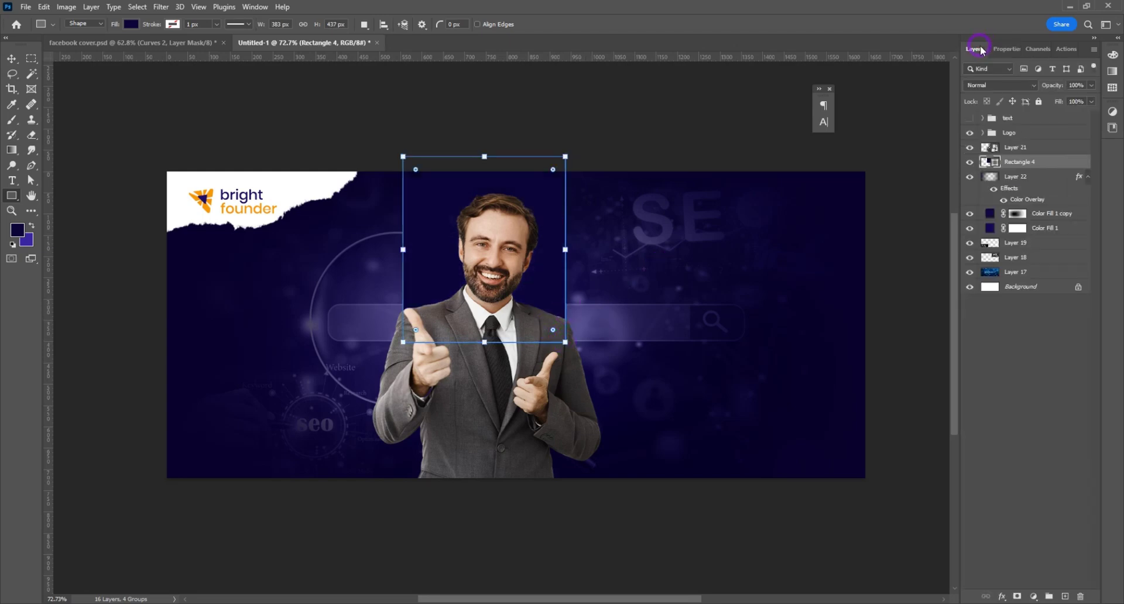
pyautogui.rightClick(1037, 162)
pyautogui.click(918, 110)
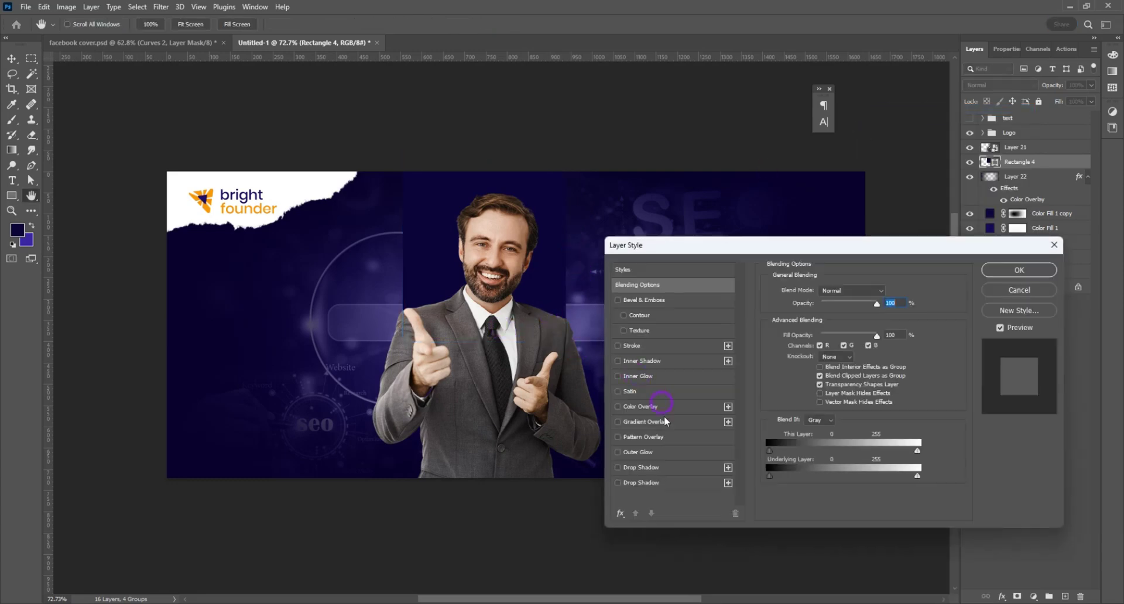
pyautogui.click(665, 422)
pyautogui.click(876, 318)
pyautogui.scroll(-3, 859, 473)
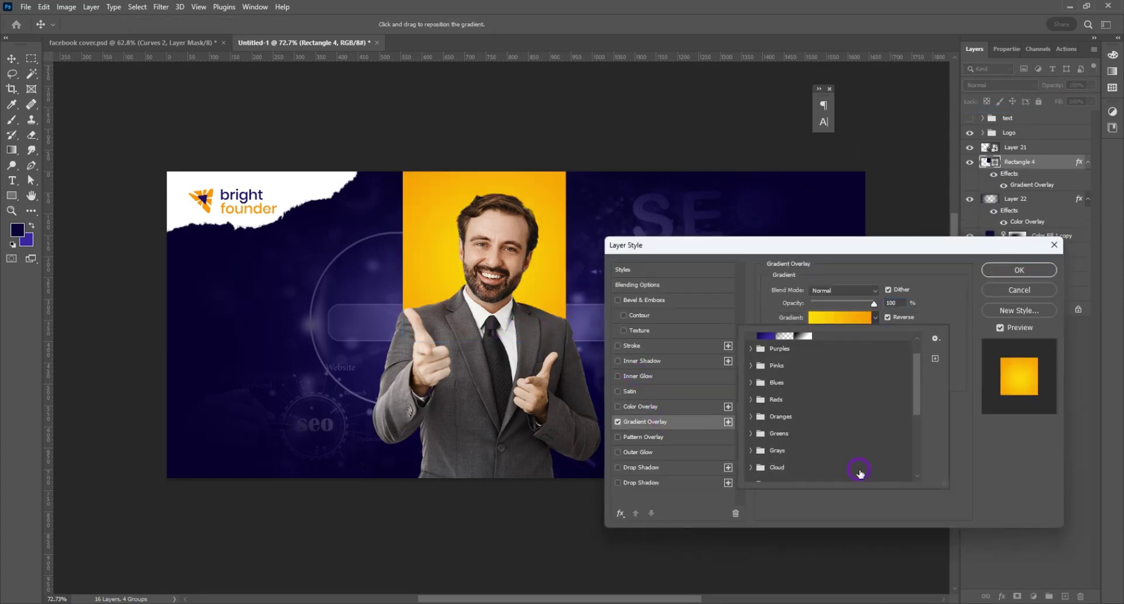
pyautogui.scroll(-5, 859, 473)
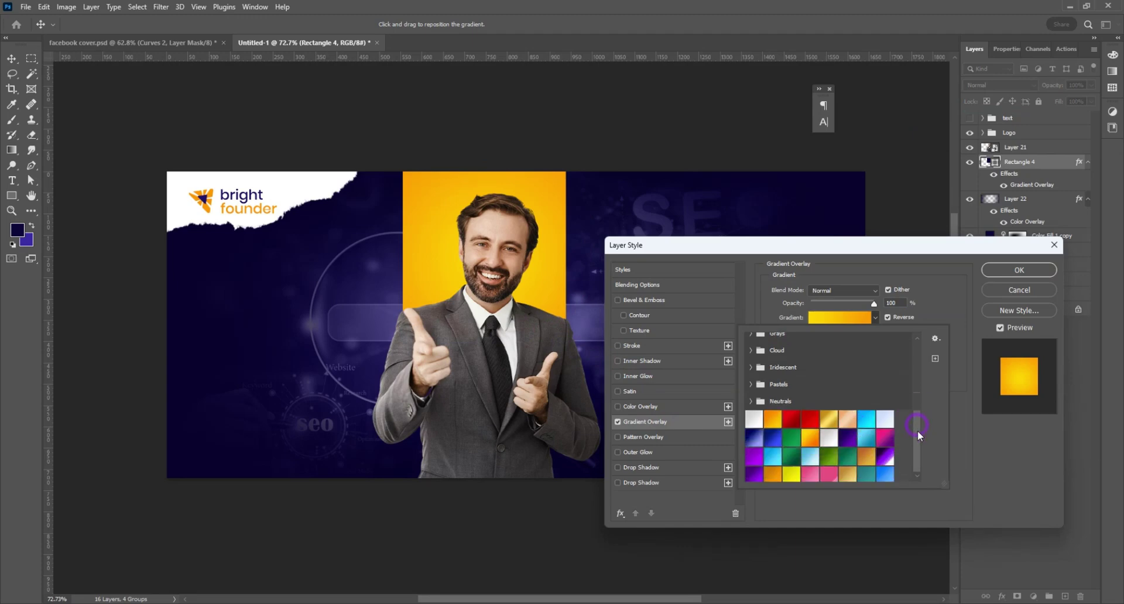
pyautogui.click(943, 311)
pyautogui.click(837, 336)
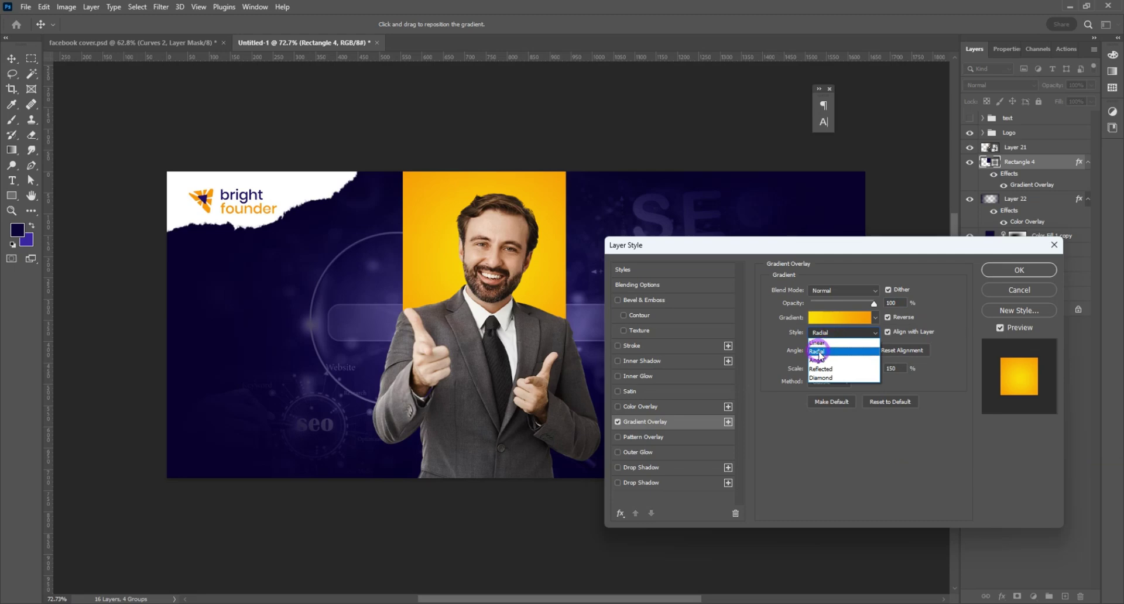
pyautogui.click(937, 315)
pyautogui.moveTo(875, 373)
pyautogui.mouseDown()
pyautogui.moveTo(811, 372)
pyautogui.moveTo(868, 373)
pyautogui.mouseUp()
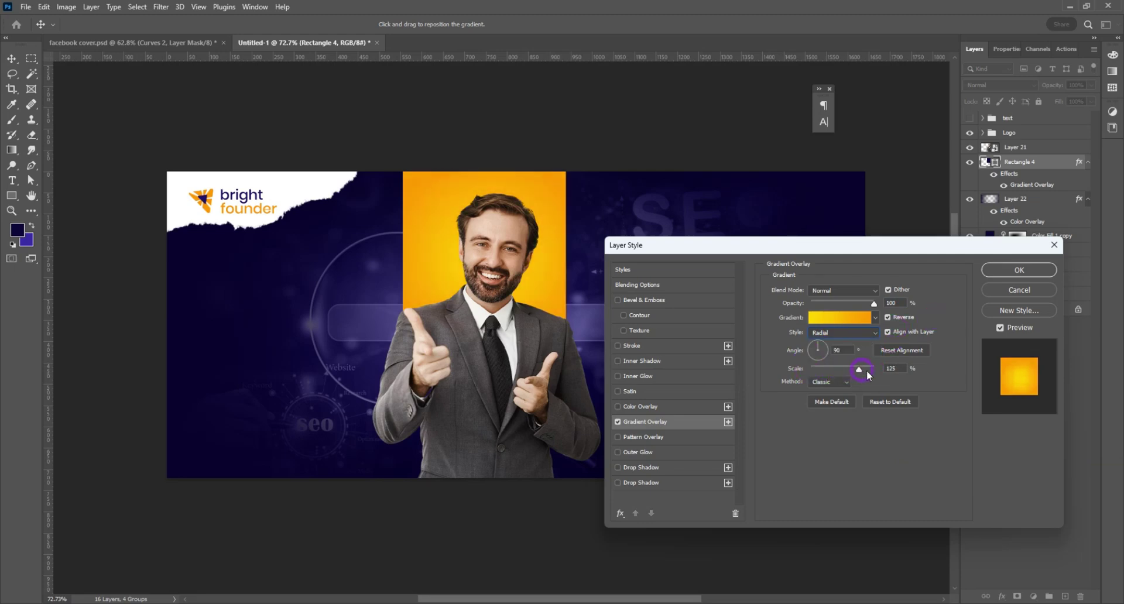
# Step: Add a yellow Inner Glow to Rectangle 4 with Normal blend mode, about 72% opacity and about 32 px size
pyautogui.click(635, 378)
pyautogui.moveTo(665, 245); pyautogui.dragTo(688, 225)
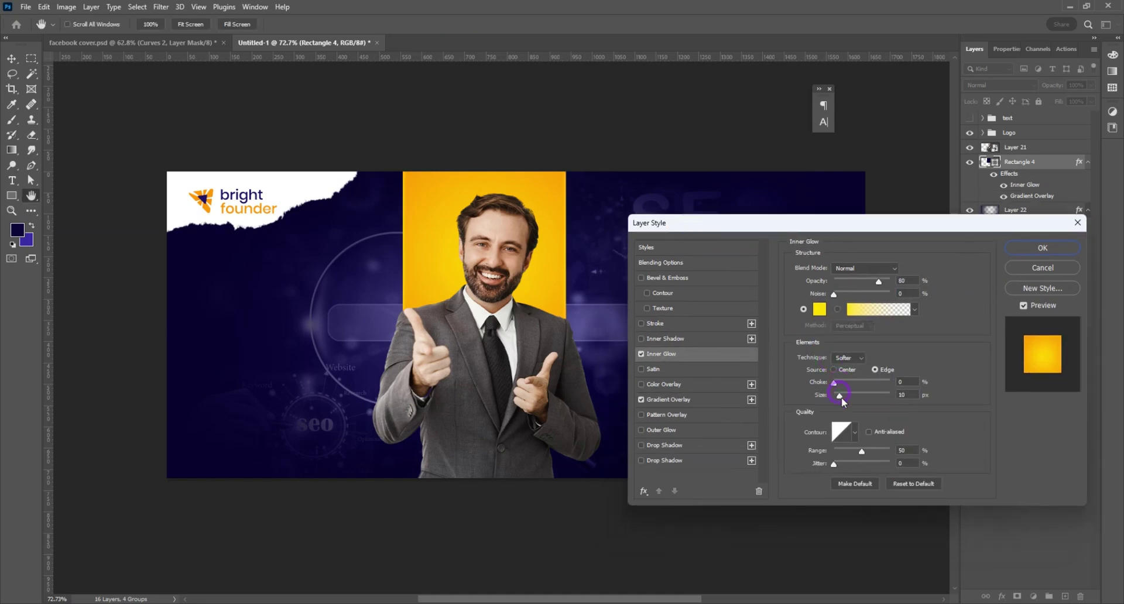
pyautogui.moveTo(840, 394); pyautogui.dragTo(844, 396)
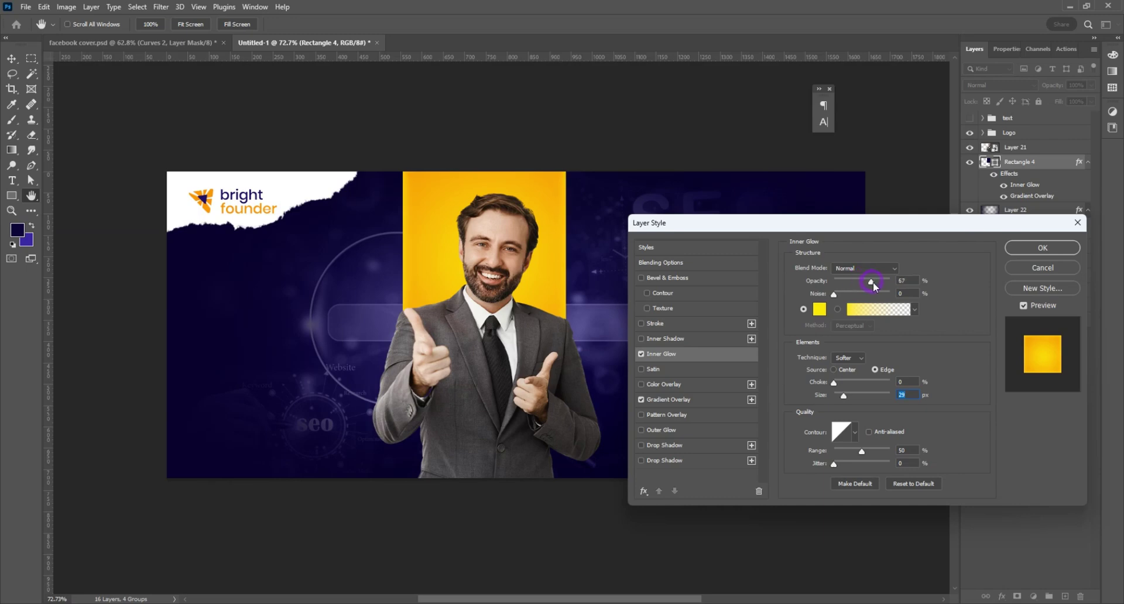
pyautogui.moveTo(873, 283); pyautogui.dragTo(876, 282)
pyautogui.click(803, 309)
pyautogui.click(845, 396)
# Step: Add an Outer Glow to Rectangle 4 in golden yellow with Screen blend mode and 27% opacity, adjust its size and apply the styles
pyautogui.click(664, 434)
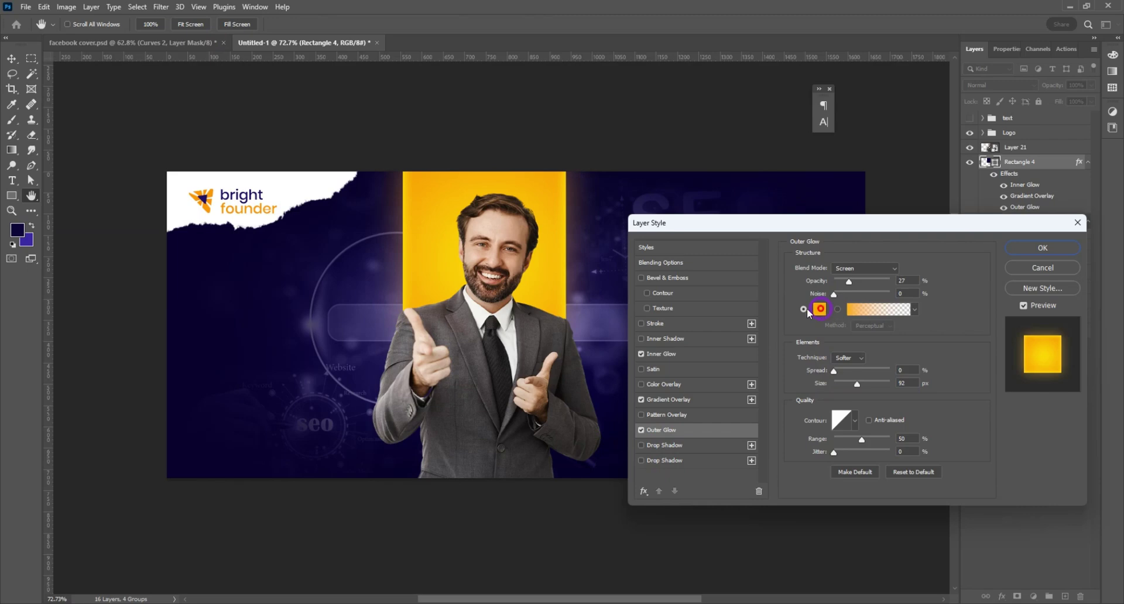
pyautogui.click(818, 310)
pyautogui.moveTo(426, 173); pyautogui.dragTo(560, 512)
pyautogui.moveTo(532, 412); pyautogui.dragTo(543, 366)
pyautogui.click(646, 382)
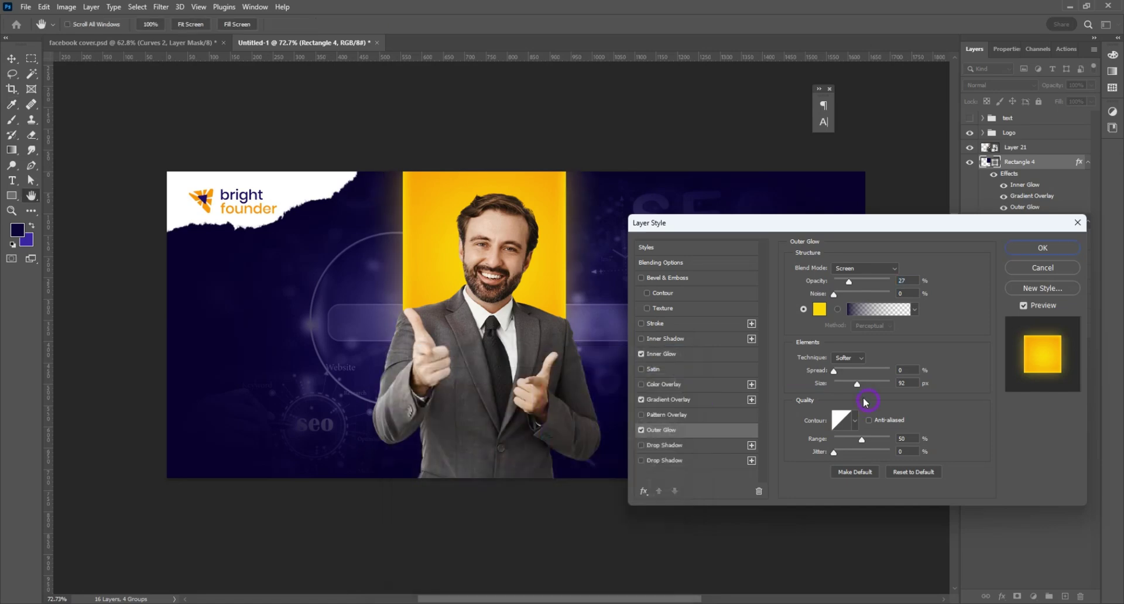
pyautogui.moveTo(908, 385); pyautogui.dragTo(903, 383)
pyautogui.write('0')
pyautogui.click(1026, 249)
pyautogui.press('u')
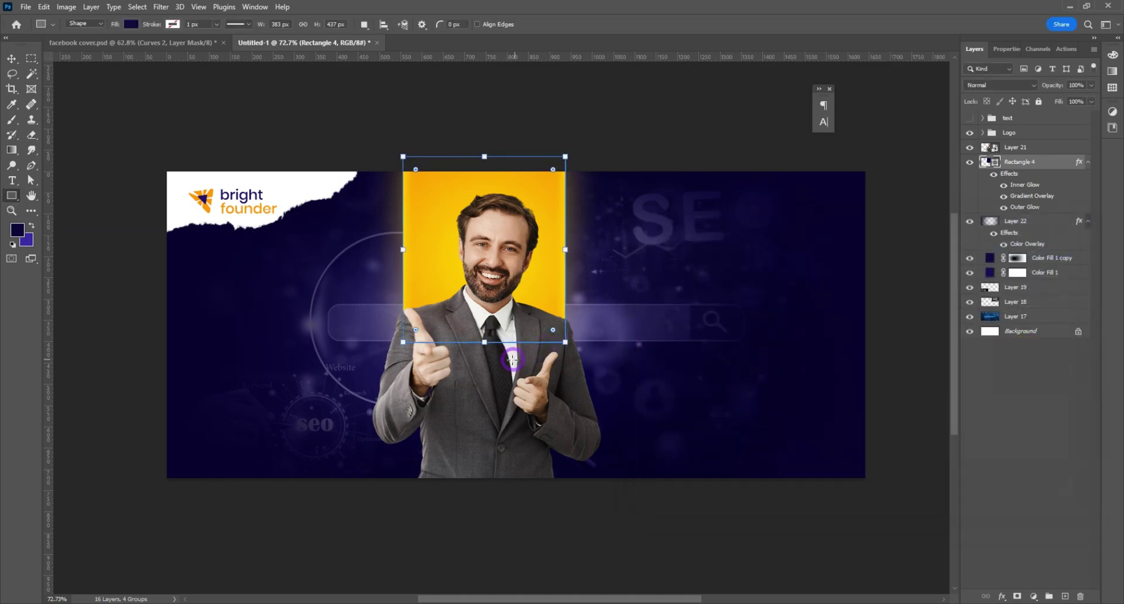
# Step: Apply a yellow Inner Glow to the man's Layer 21 with Normal blend mode, 72% opacity and 13 px size
pyautogui.click(10, 59)
pyautogui.click(1038, 148)
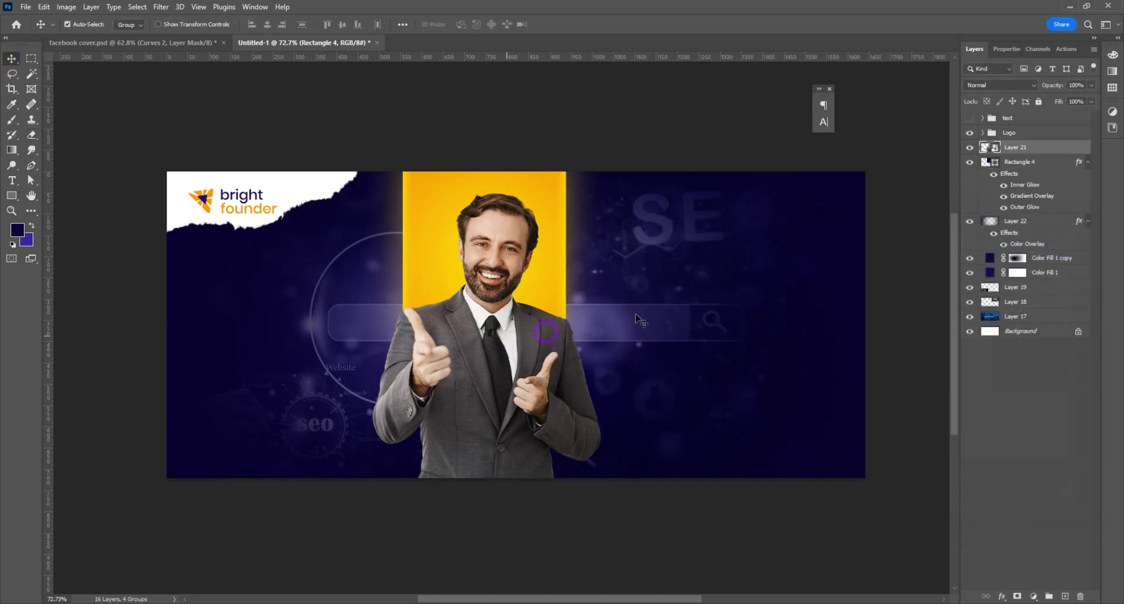
pyautogui.rightClick(1038, 150)
pyautogui.click(998, 564)
pyautogui.click(1002, 596)
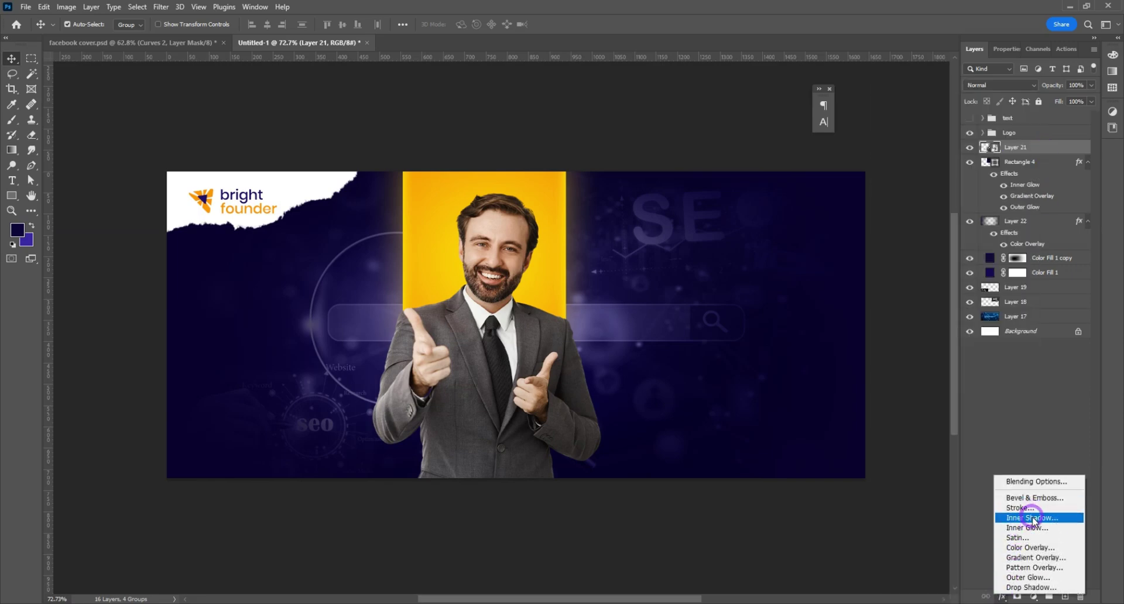
pyautogui.click(1034, 528)
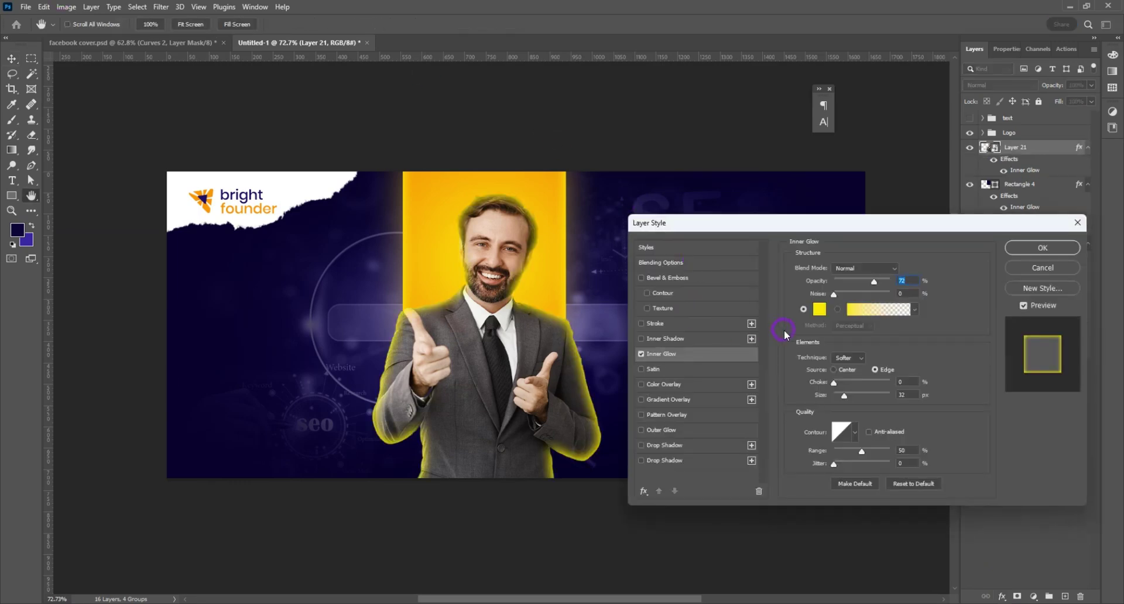
pyautogui.moveTo(845, 396); pyautogui.dragTo(841, 396)
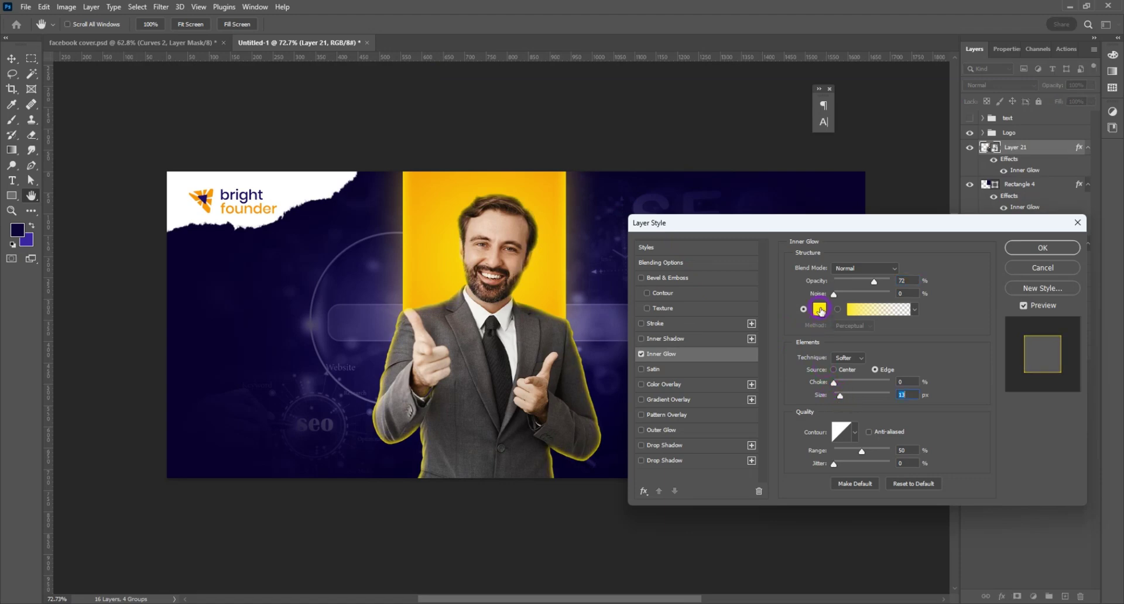
pyautogui.click(820, 310)
pyautogui.moveTo(559, 507); pyautogui.dragTo(560, 509)
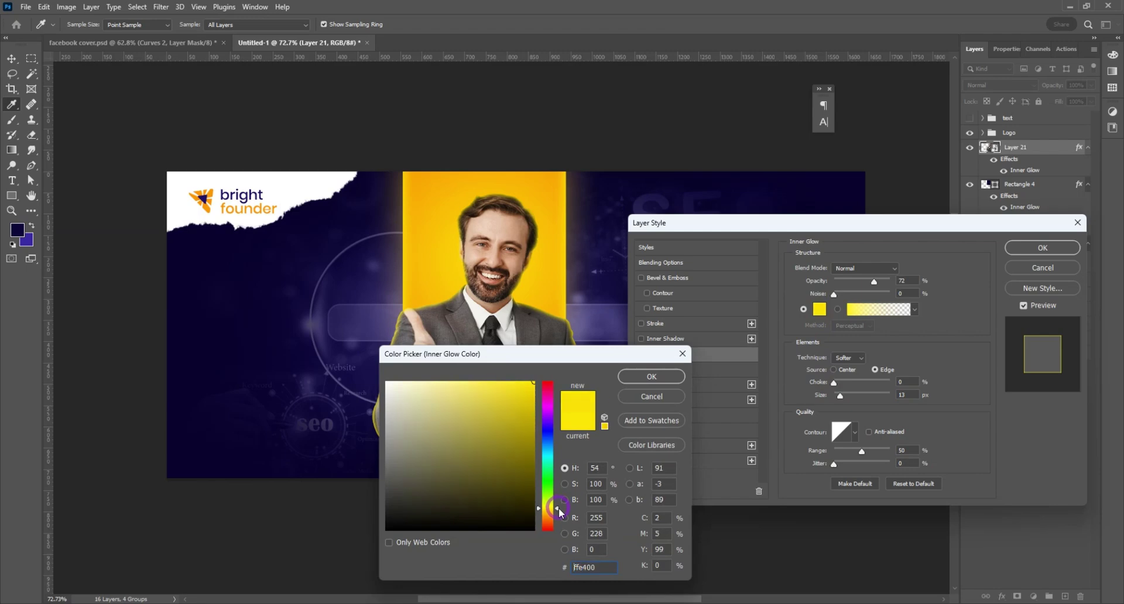
pyautogui.click(654, 378)
pyautogui.click(1043, 248)
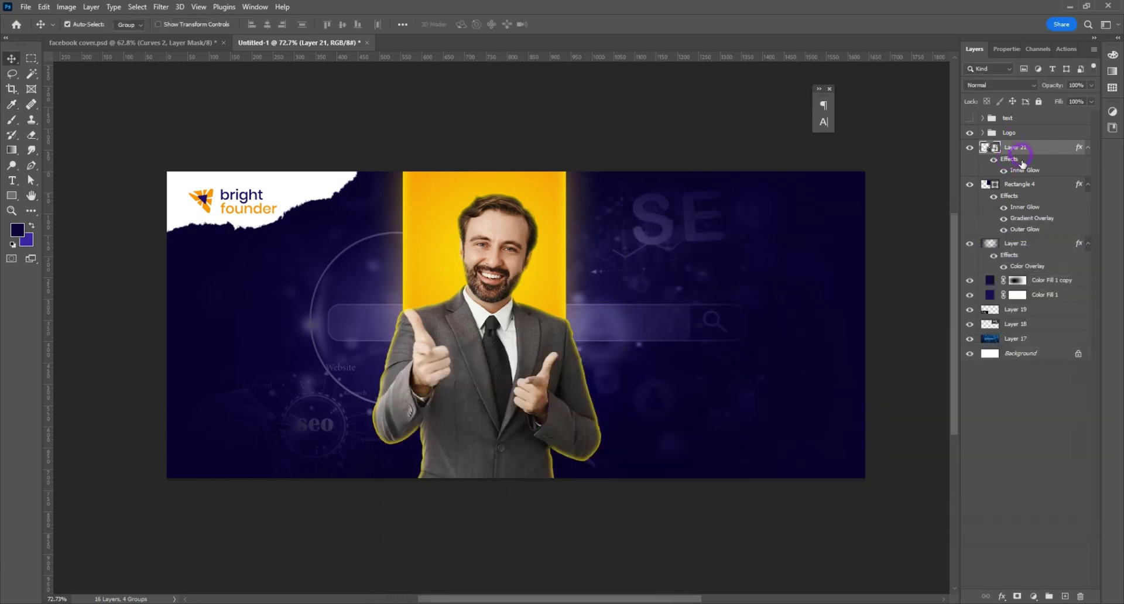
# Step: Convert Layer 21's Inner Glow effect into its own layer and give it an inverted black layer mask
pyautogui.rightClick(1021, 173)
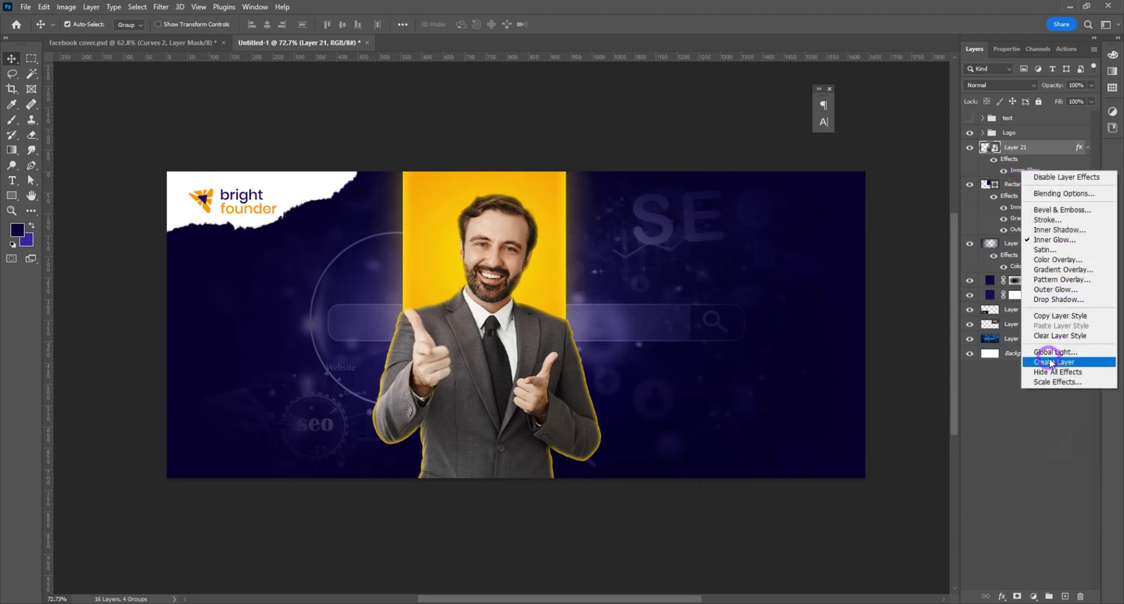
pyautogui.click(1051, 359)
pyautogui.click(1022, 148)
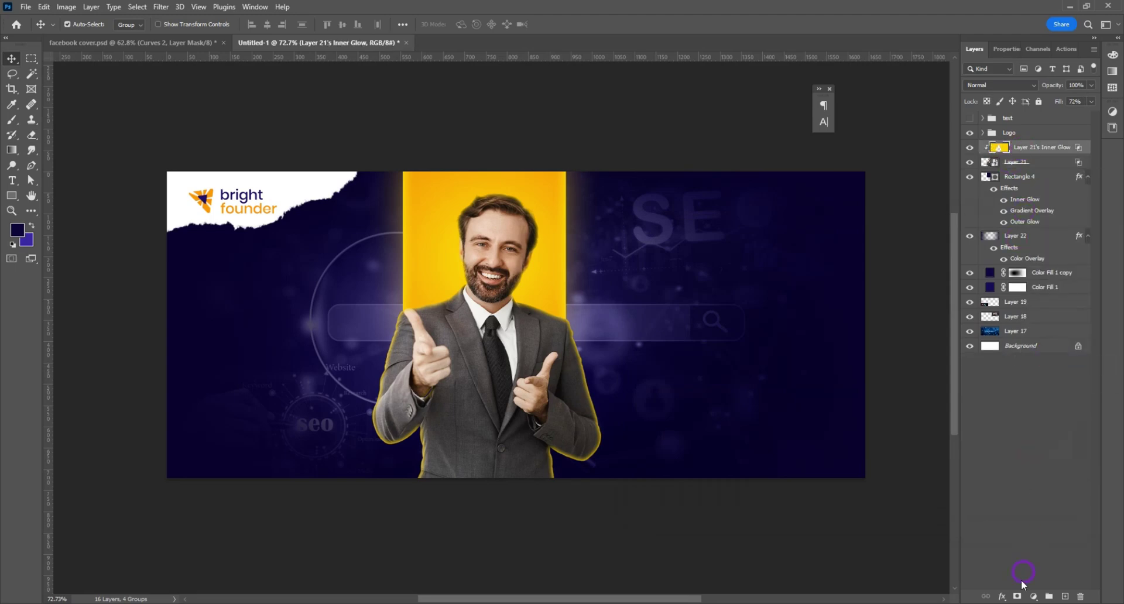
pyautogui.click(1017, 597)
pyautogui.hotkey('ctrl', 'i')
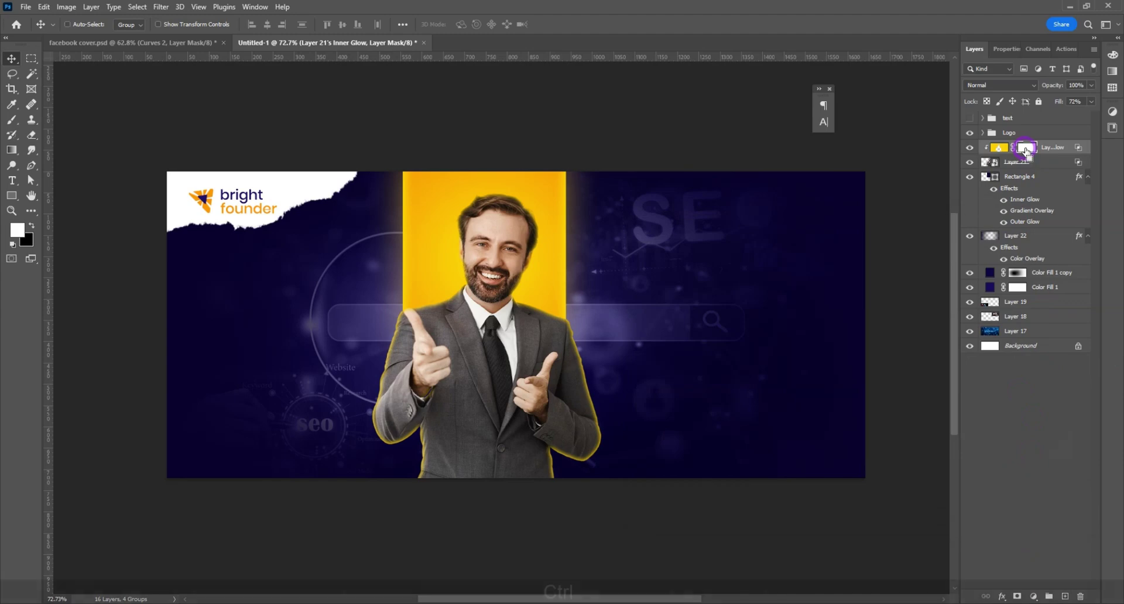
# Step: Paint white on the inner glow layer's mask with a soft 100 px brush around the man's head and shoulders, comparing with the layer hidden
pyautogui.click(12, 119)
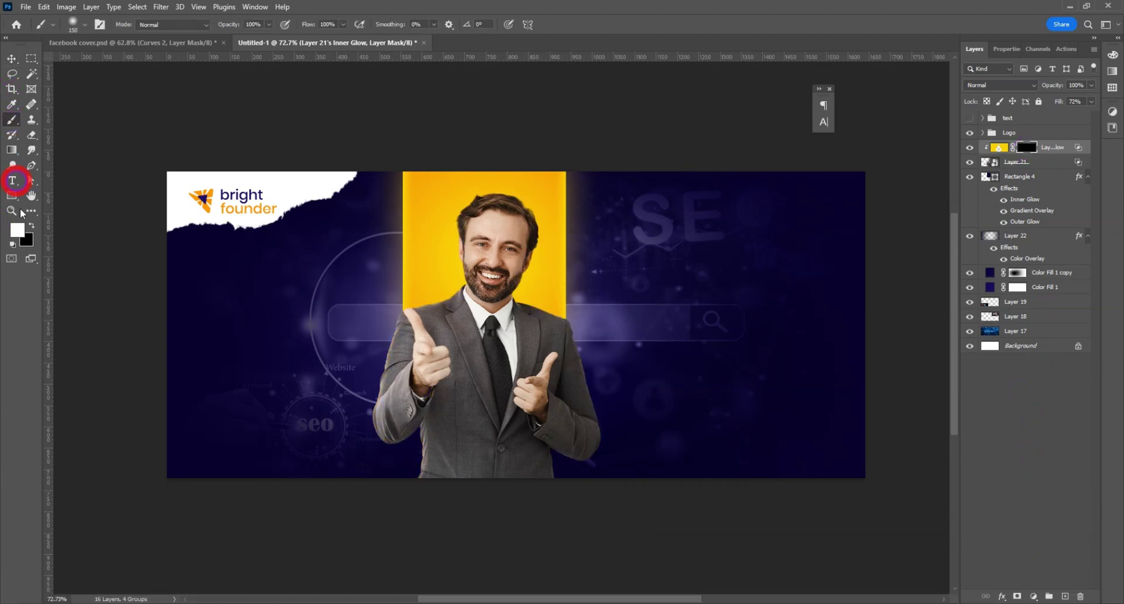
pyautogui.keyDown('alt'); pyautogui.scroll(5, 452, 248); pyautogui.keyUp('alt')
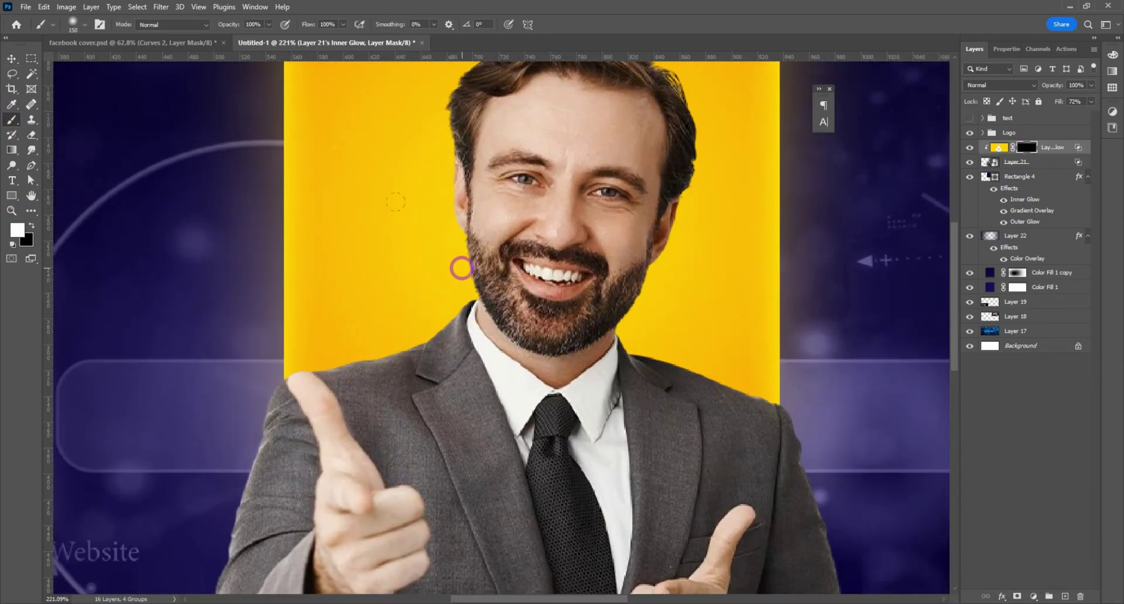
pyautogui.press('[')
pyautogui.press('[')
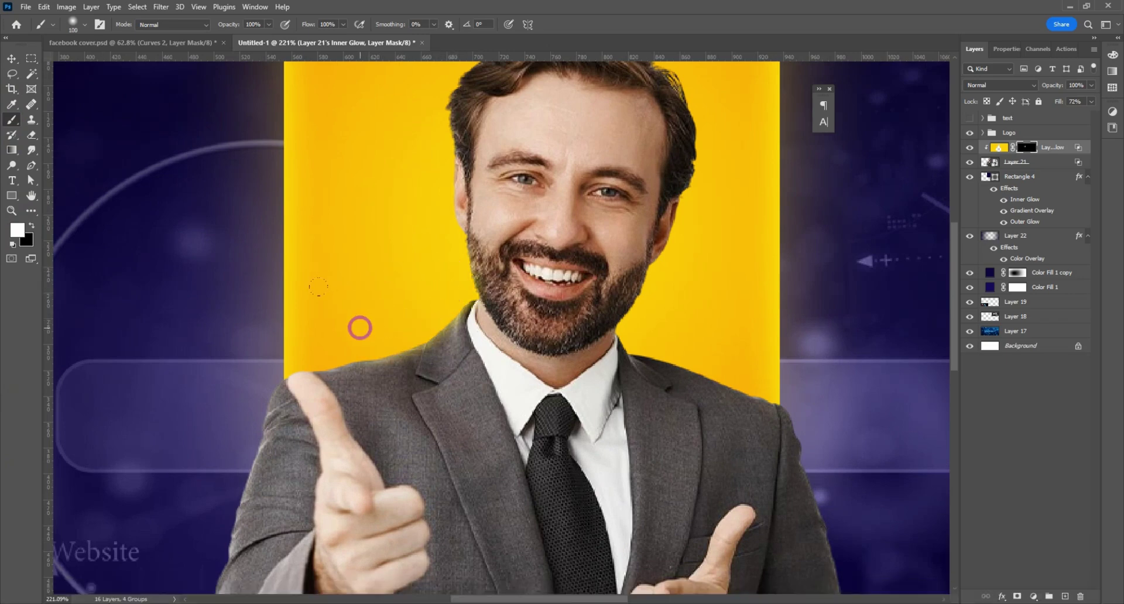
pyautogui.scroll(-1, 328, 263)
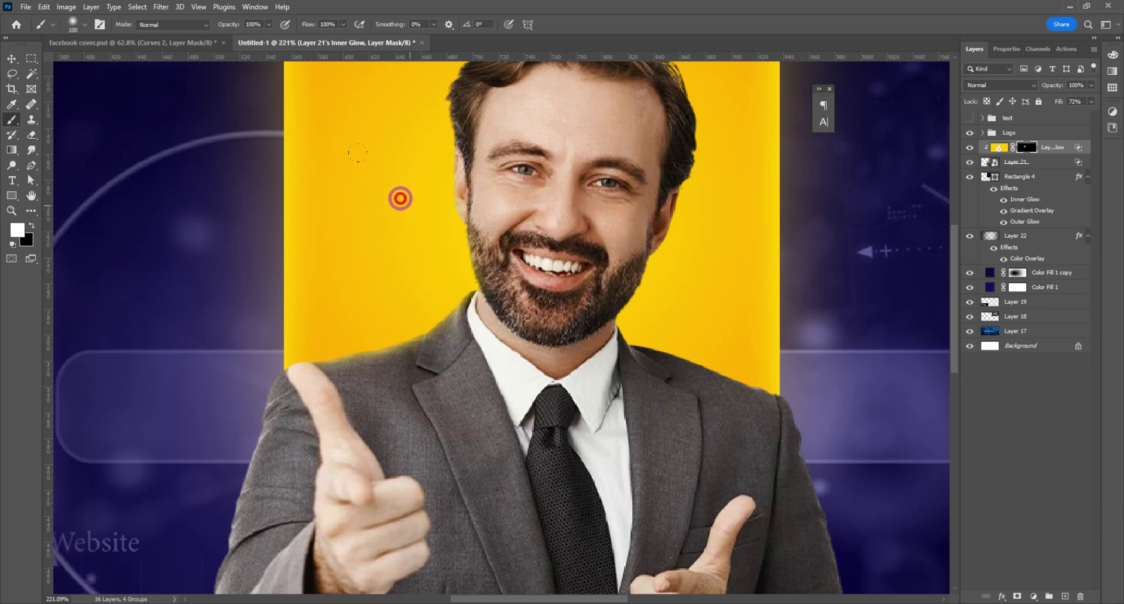
pyautogui.scroll(5, 399, 144)
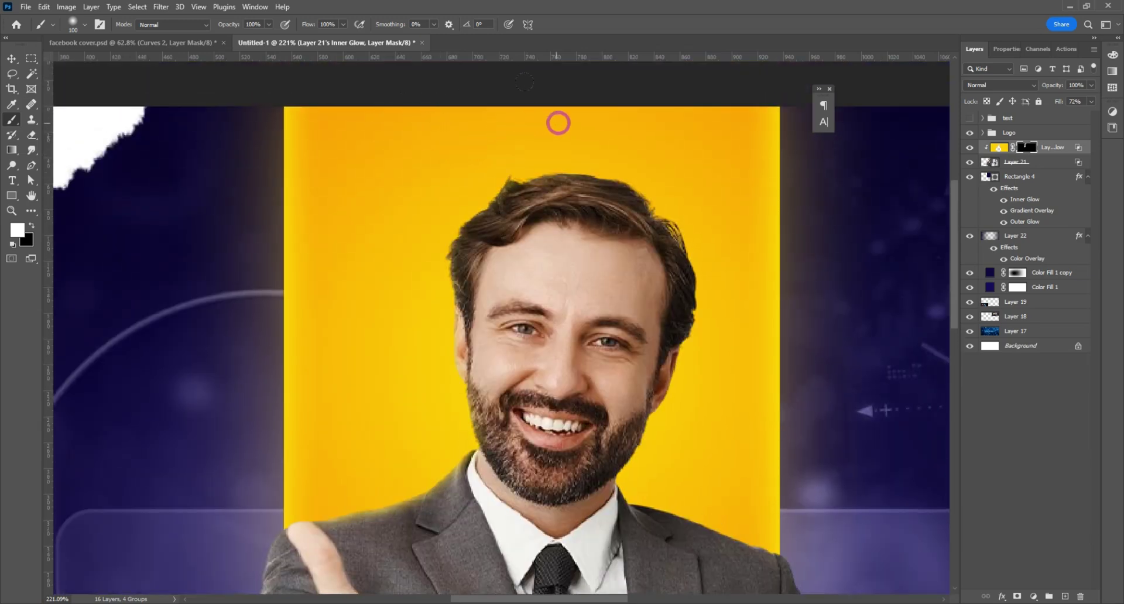
pyautogui.moveTo(635, 135)
pyautogui.mouseDown()
pyautogui.moveTo(690, 170)
pyautogui.moveTo(733, 258)
pyautogui.moveTo(728, 380)
pyautogui.mouseUp()
pyautogui.click(711, 414)
pyautogui.click(676, 473)
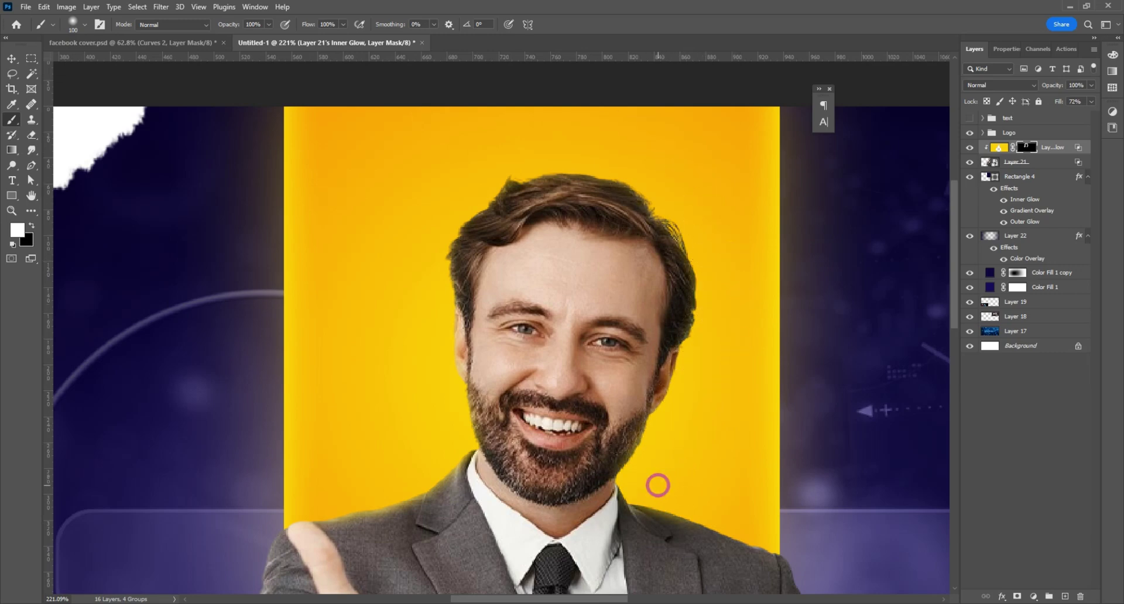
pyautogui.click(658, 486)
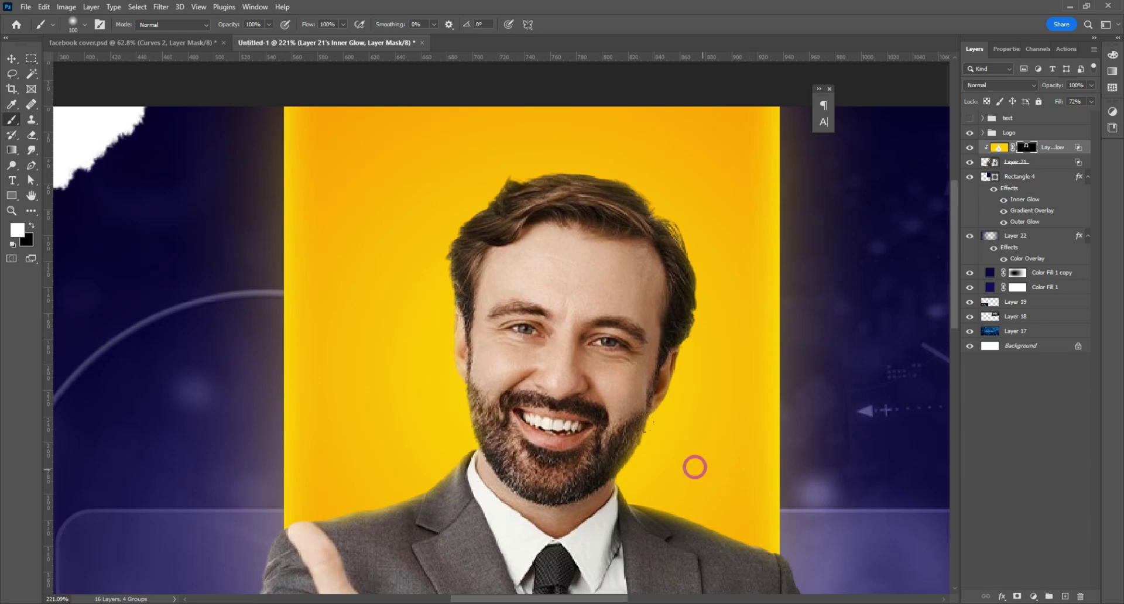
pyautogui.click(715, 441)
pyautogui.keyDown('alt'); pyautogui.scroll(-2, 673, 398); pyautogui.keyUp('alt')
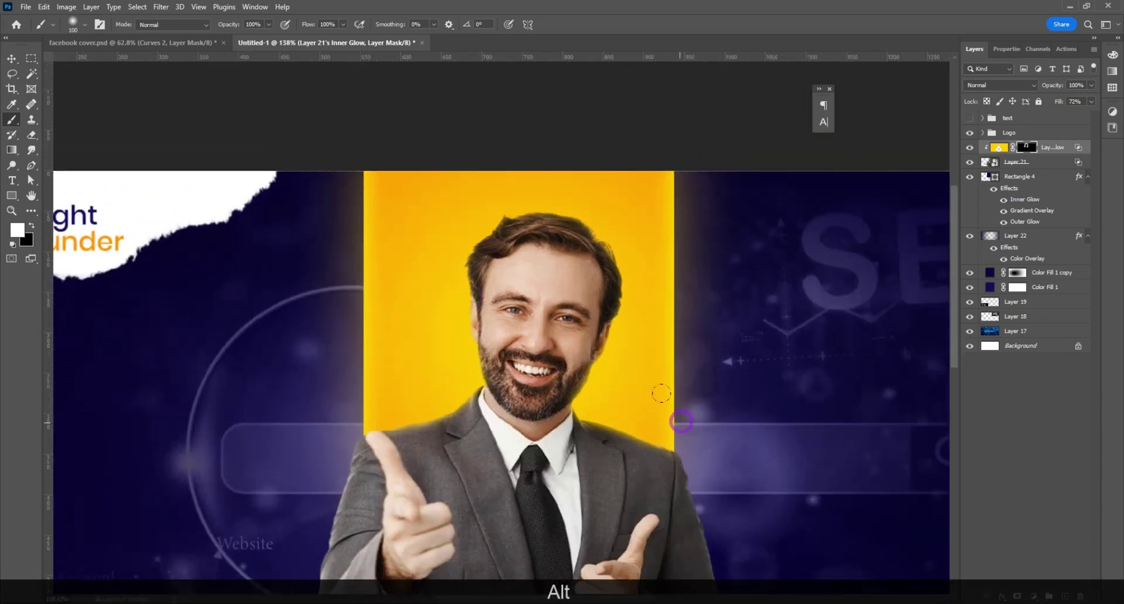
pyautogui.click(970, 147)
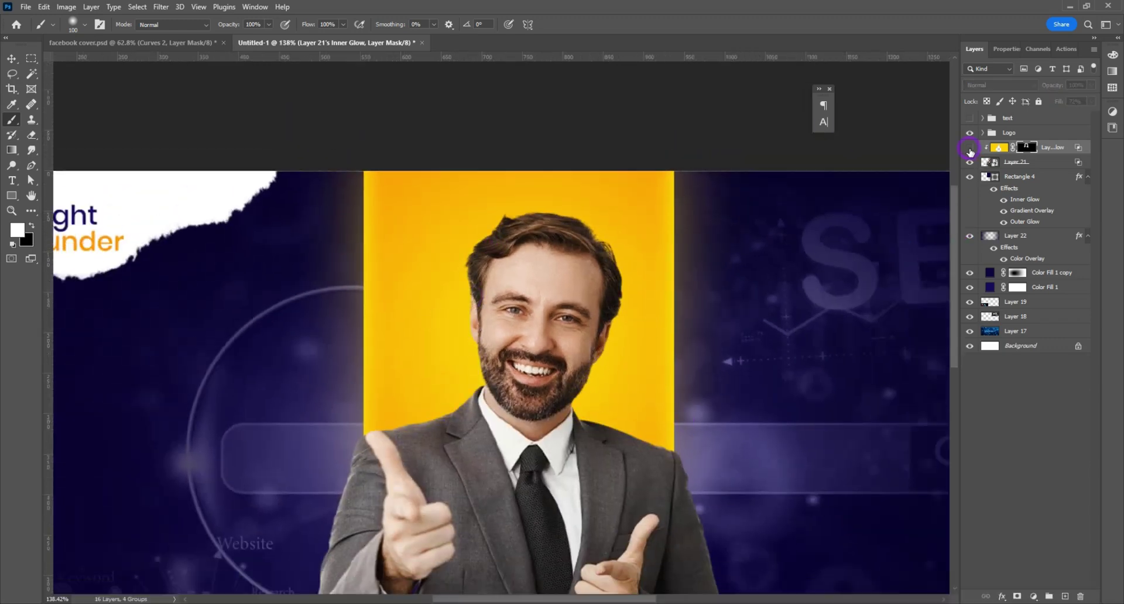
pyautogui.click(970, 148)
pyautogui.click(970, 147)
pyautogui.click(971, 147)
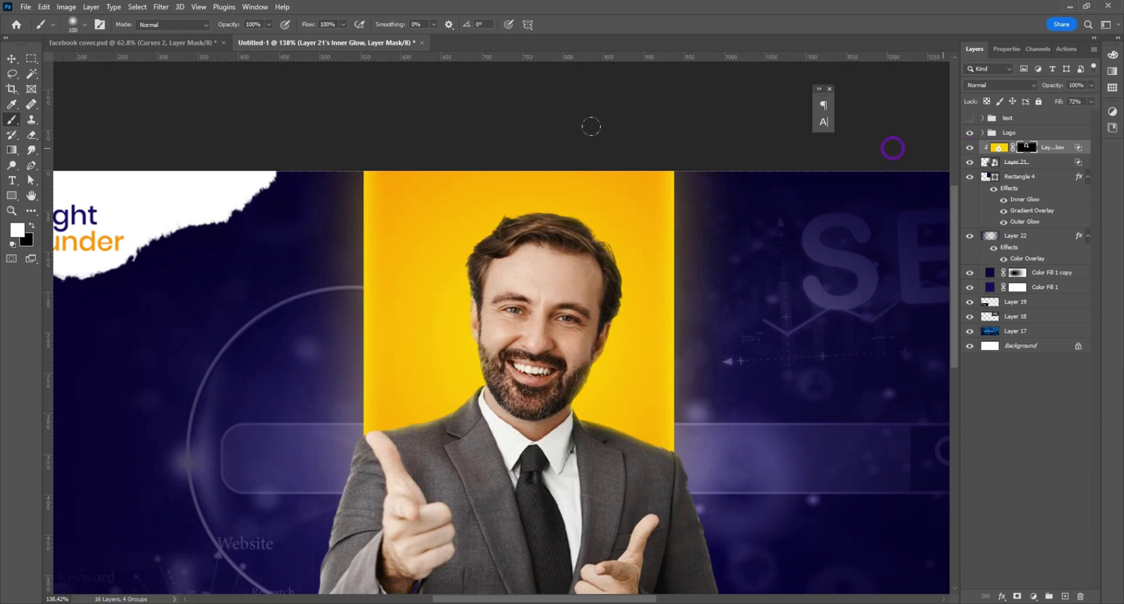
# Step: Darken the man with a Curves adjustment clipped to Layer 21, setting input 204 to output 180, and reselect Layer 21
pyautogui.click(12, 59)
pyautogui.keyDown('alt'); pyautogui.scroll(-1, 489, 328); pyautogui.keyUp('alt')
pyautogui.scroll(-1, 472, 307)
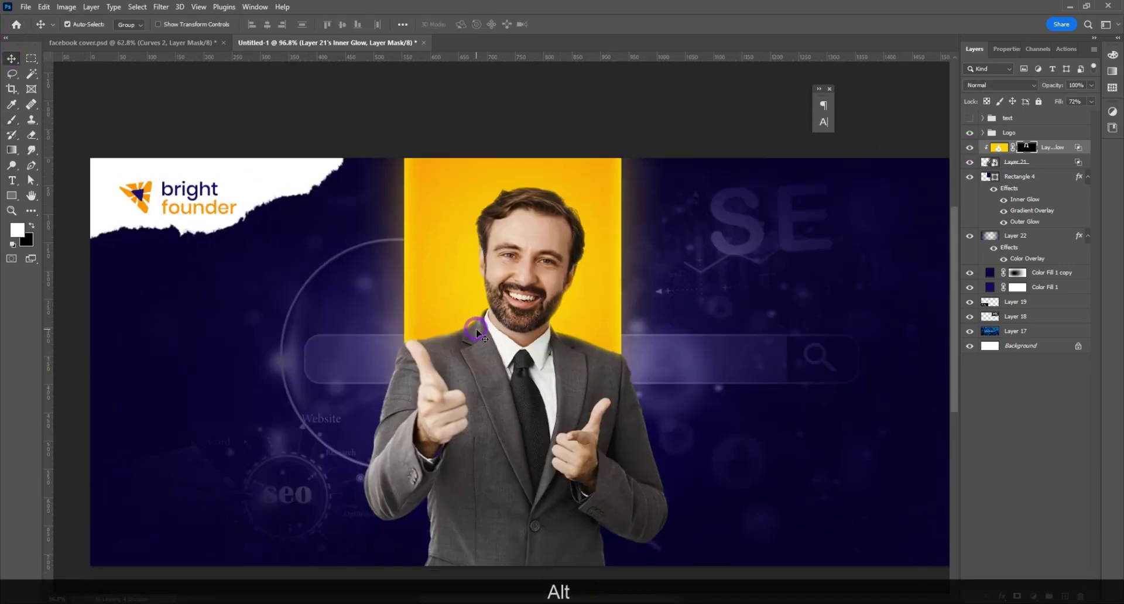
pyautogui.keyDown('alt'); pyautogui.scroll(-1, 476, 329); pyautogui.keyUp('alt')
pyautogui.click(540, 420)
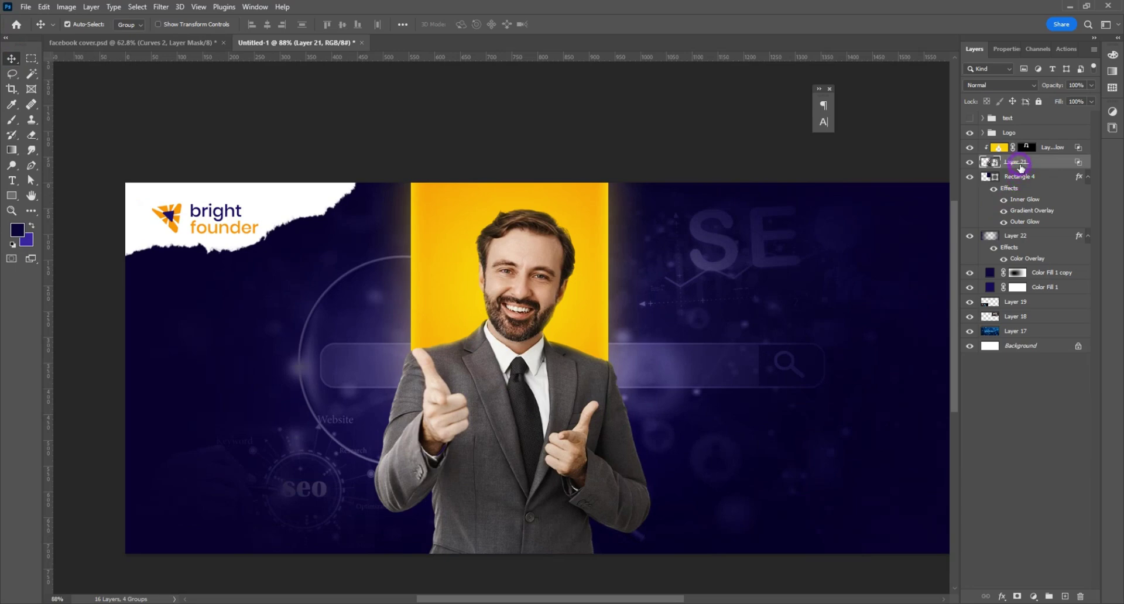
pyautogui.click(1035, 596)
pyautogui.click(1052, 447)
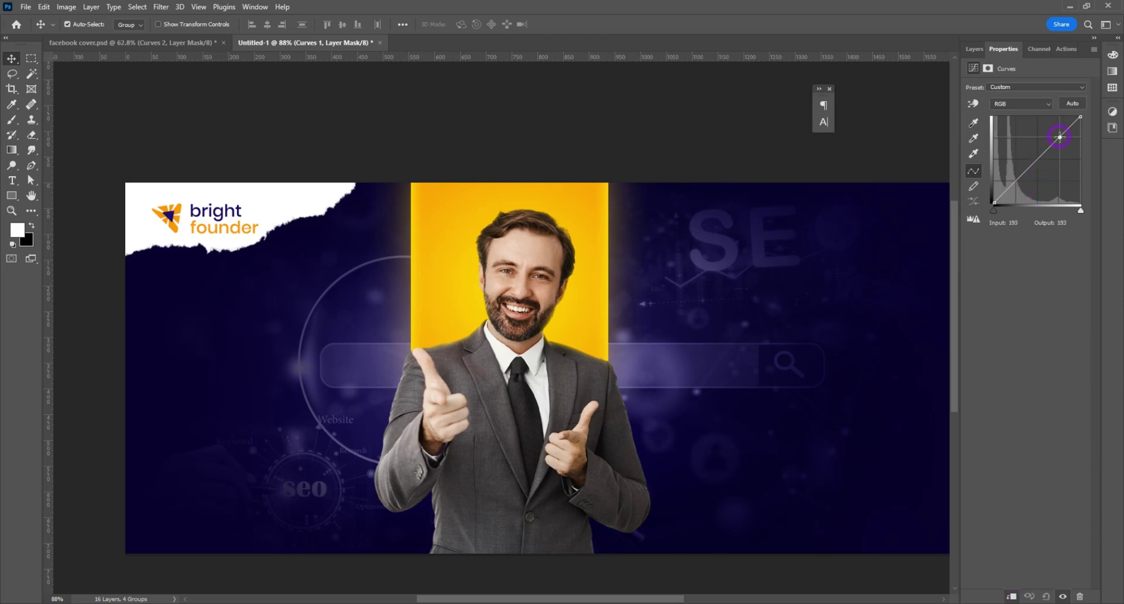
pyautogui.moveTo(1060, 137); pyautogui.dragTo(1064, 141)
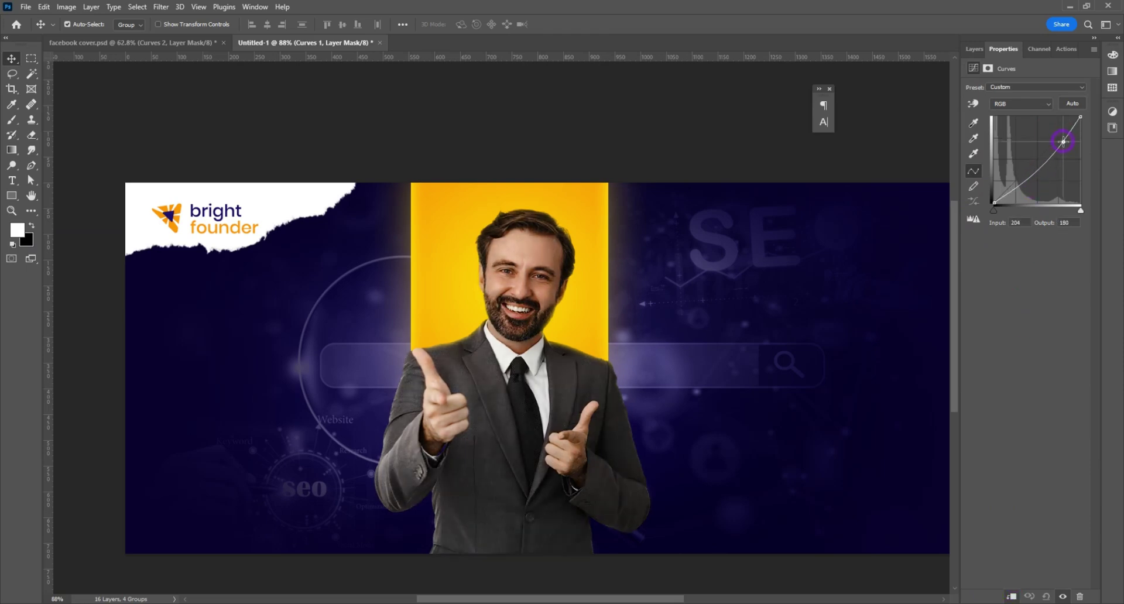
pyautogui.click(975, 50)
pyautogui.click(1025, 176)
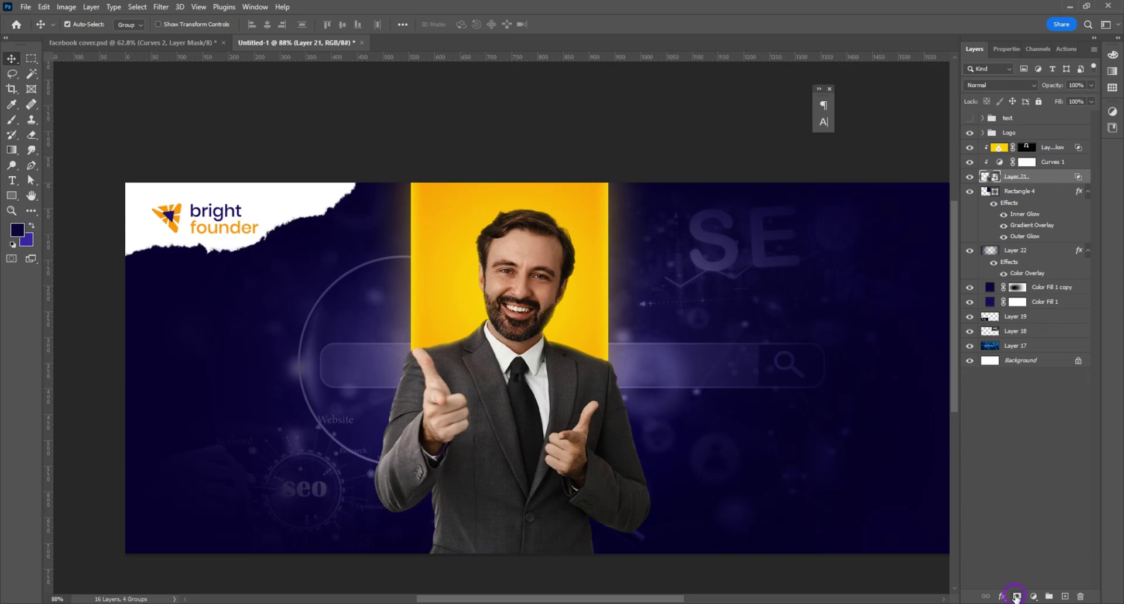
# Step: Brighten the man with a second Curves adjustment clipped to Layer 21, setting input 177 to output 206
pyautogui.click(1034, 596)
pyautogui.click(1048, 445)
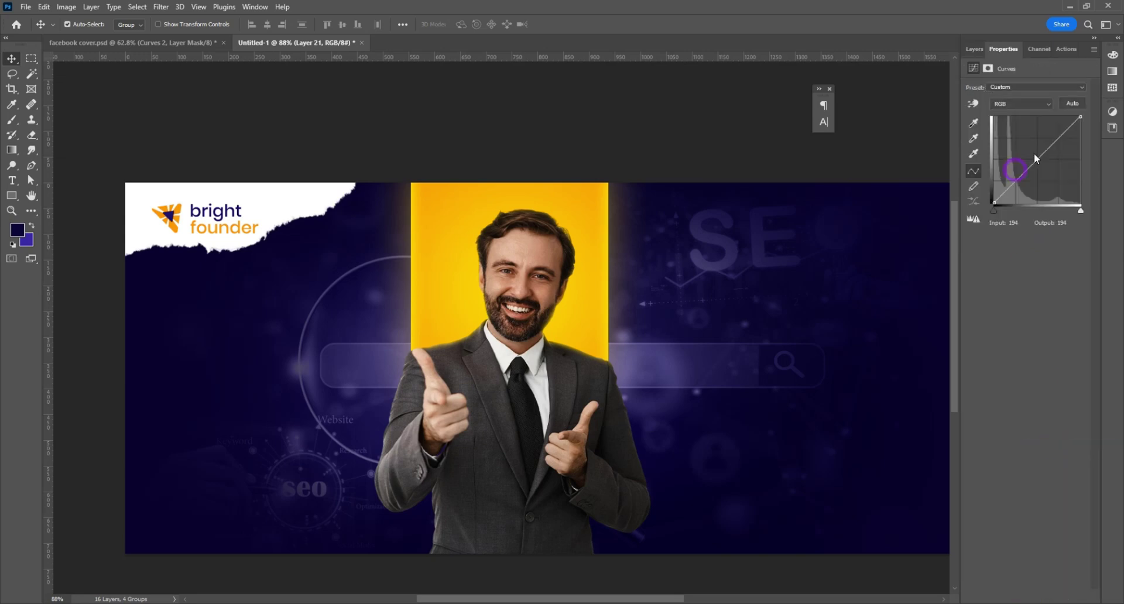
pyautogui.moveTo(1054, 142); pyautogui.dragTo(1054, 133)
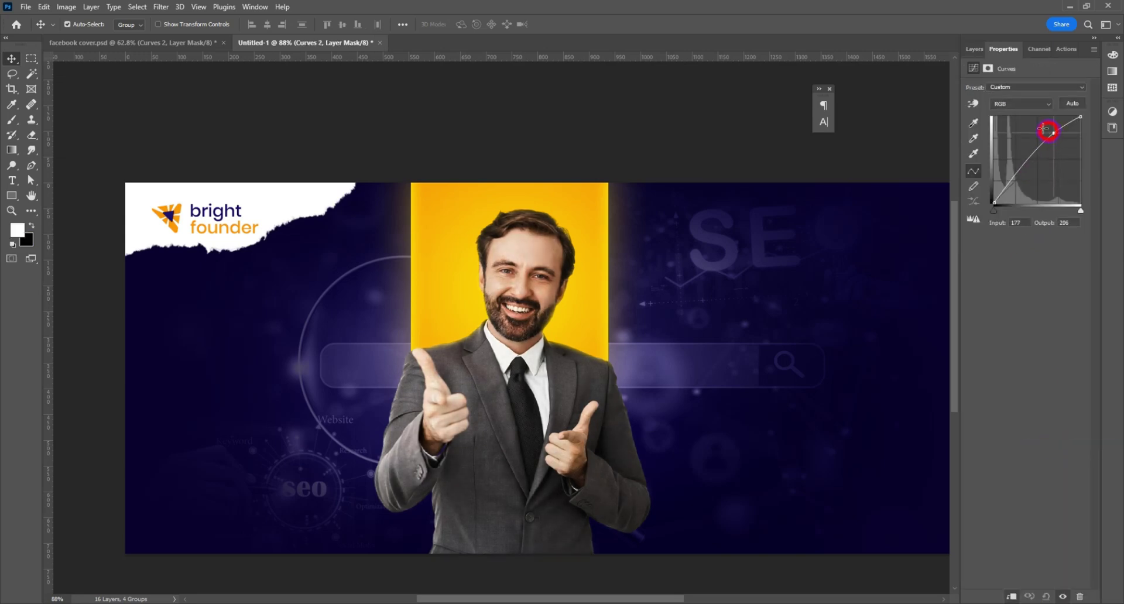
pyautogui.click(975, 49)
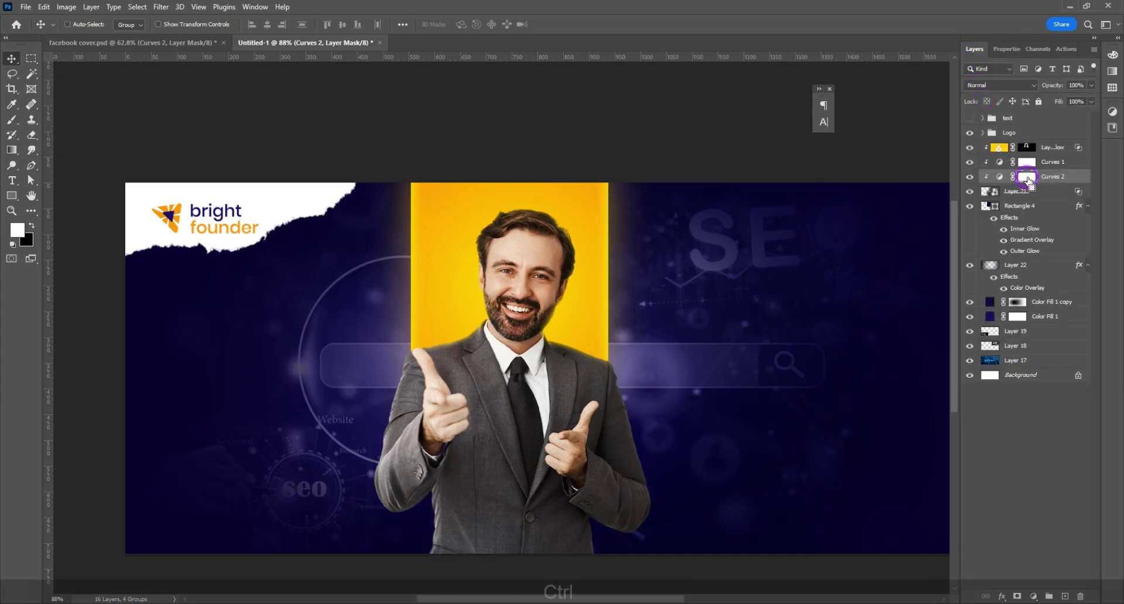
# Step: Invert the layer masks of Curves 2 and Curves 1 to black
pyautogui.hotkey('ctrl', 'i')
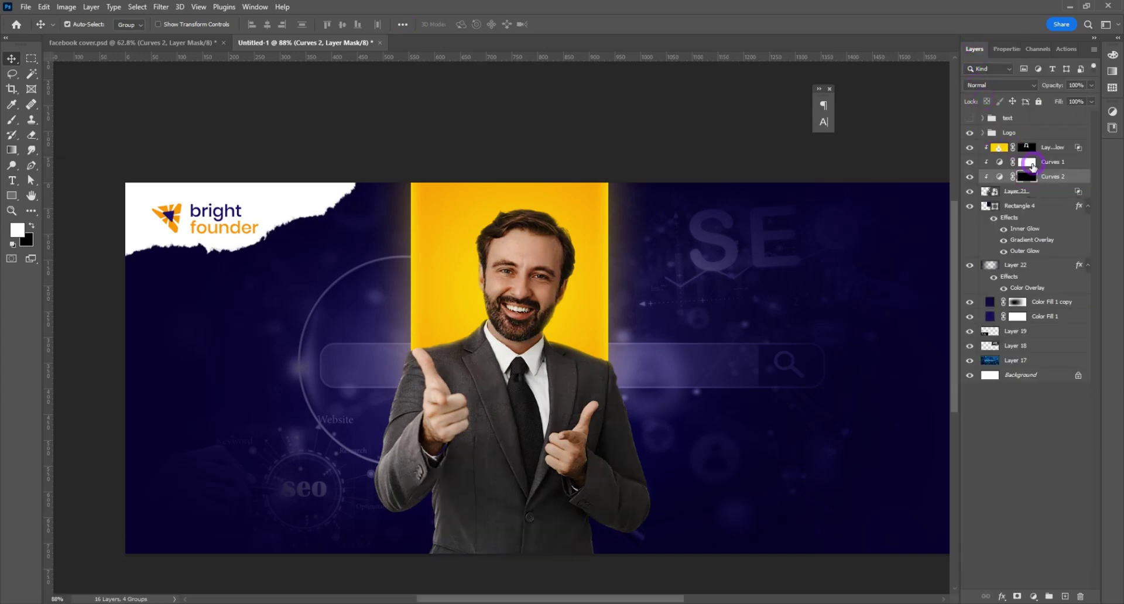
pyautogui.click(1029, 164)
pyautogui.hotkey('ctrl', 'i')
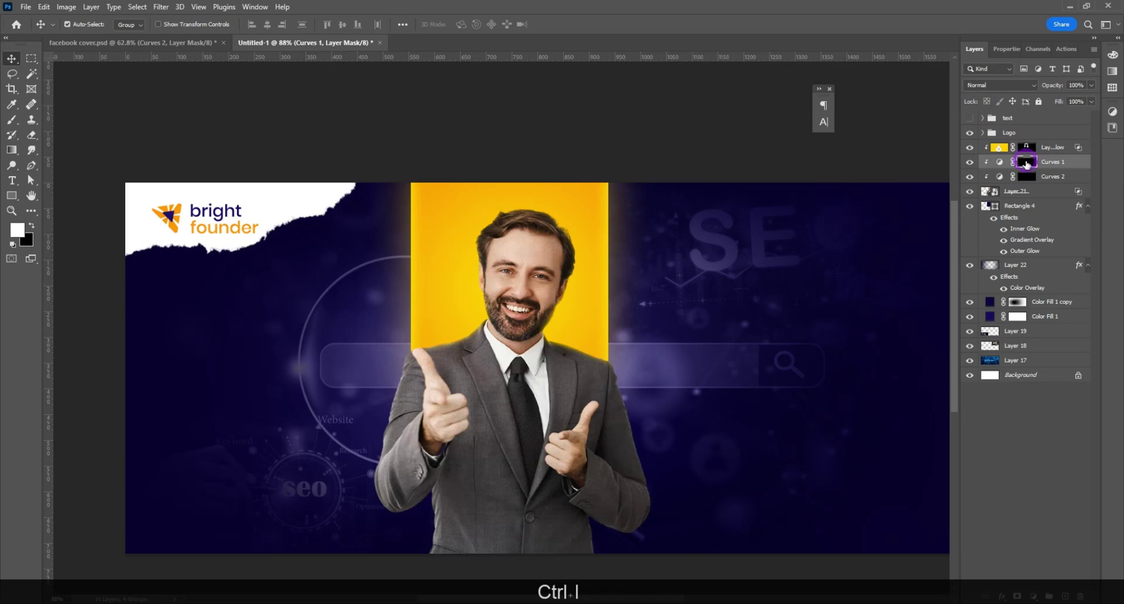
# Step: Paint white on the Curves 1 mask over the man's suit and collar with a 200 px brush at 79% opacity and 76% flow
pyautogui.click(11, 121)
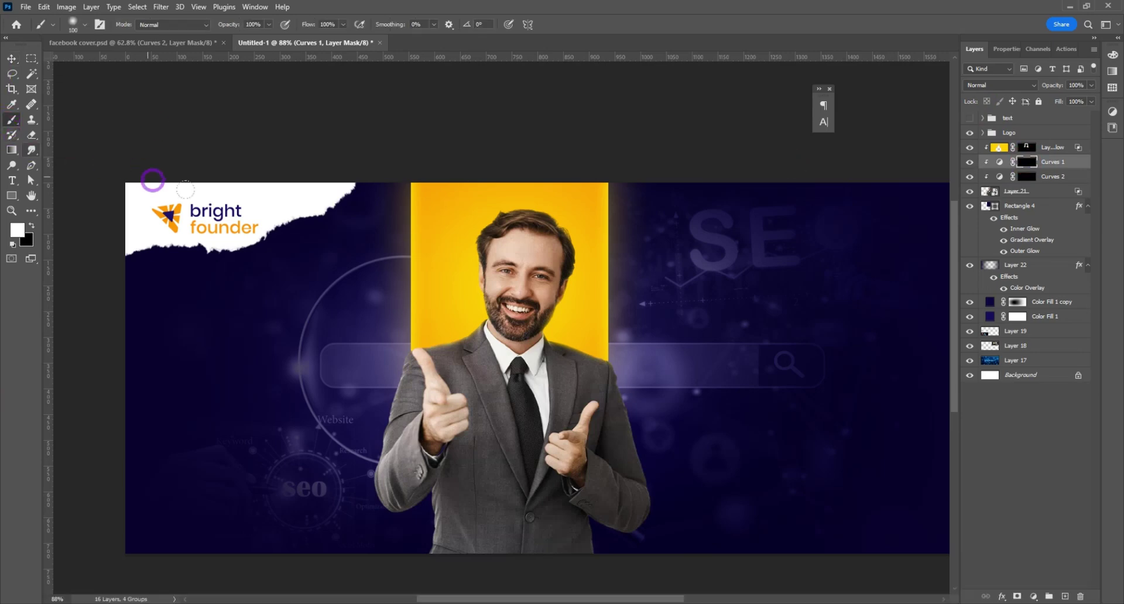
pyautogui.press(']')
pyautogui.moveTo(397, 397); pyautogui.dragTo(401, 434)
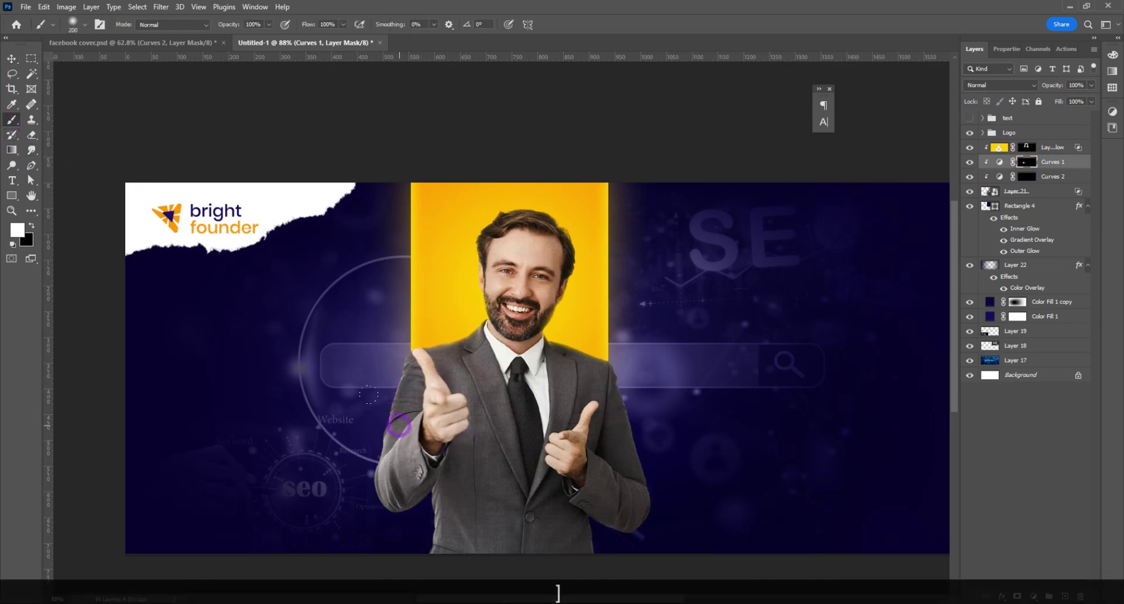
pyautogui.hotkey('ctrl', 'z')
pyautogui.click(269, 24)
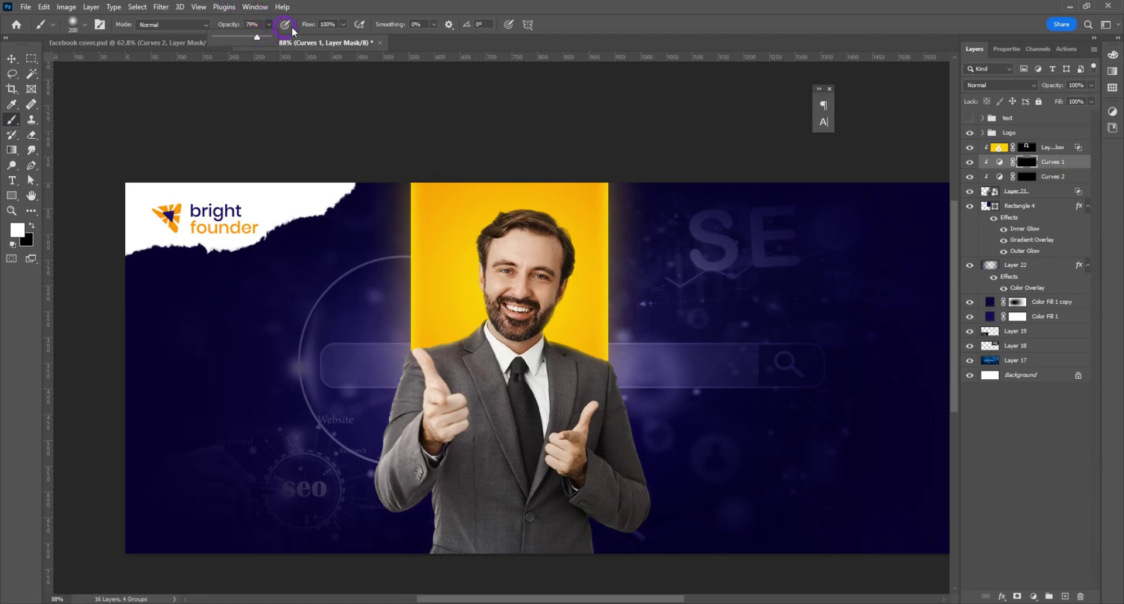
pyautogui.click(343, 25)
pyautogui.moveTo(421, 383)
pyautogui.mouseDown()
pyautogui.moveTo(403, 429)
pyautogui.moveTo(404, 475)
pyautogui.moveTo(411, 485)
pyautogui.moveTo(457, 484)
pyautogui.moveTo(455, 532)
pyautogui.moveTo(515, 494)
pyautogui.moveTo(550, 537)
pyautogui.moveTo(608, 494)
pyautogui.mouseUp()
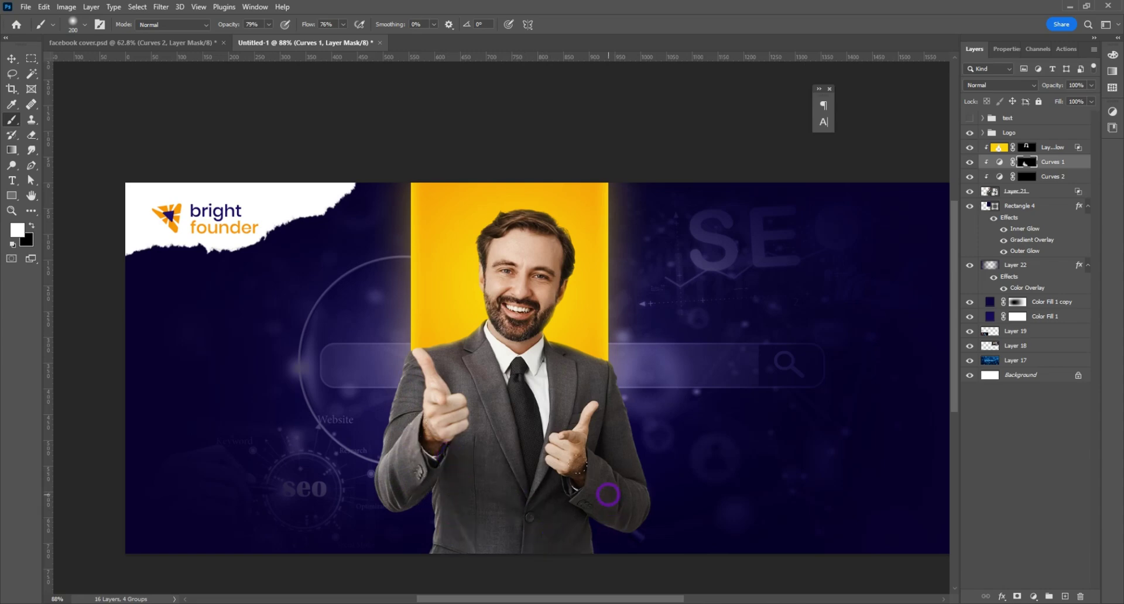
pyautogui.moveTo(607, 420)
pyautogui.mouseDown()
pyautogui.moveTo(557, 381)
pyautogui.moveTo(536, 390)
pyautogui.moveTo(531, 365)
pyautogui.mouseUp()
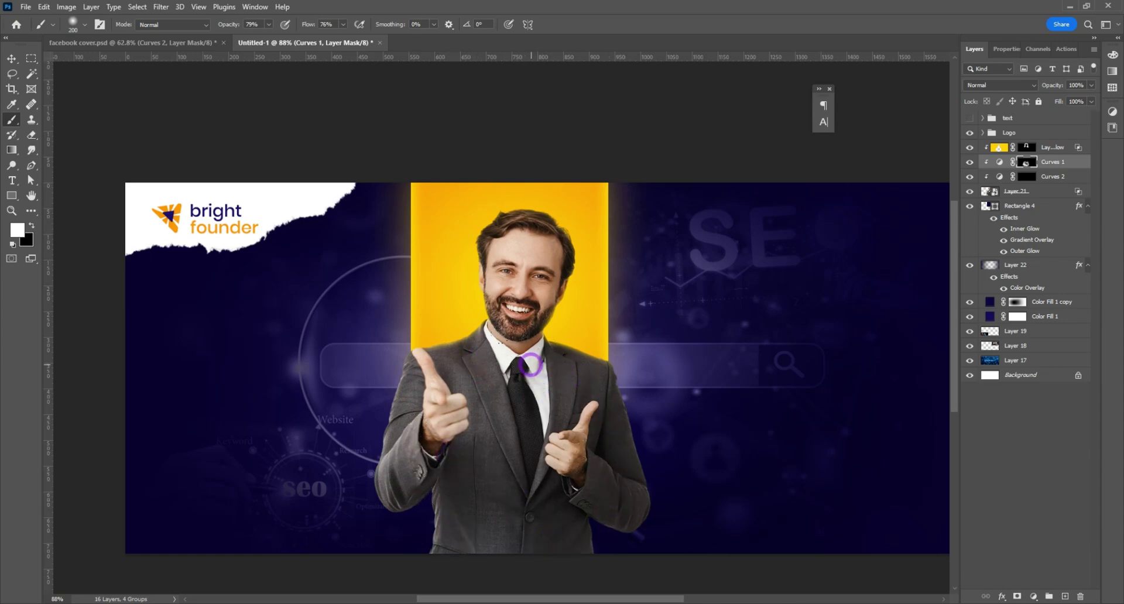
# Step: Select the Curves 2 mask with a 25 px brush, then check the man's face up close and the whole banner
pyautogui.click(1029, 177)
pyautogui.scroll(4, 493, 261)
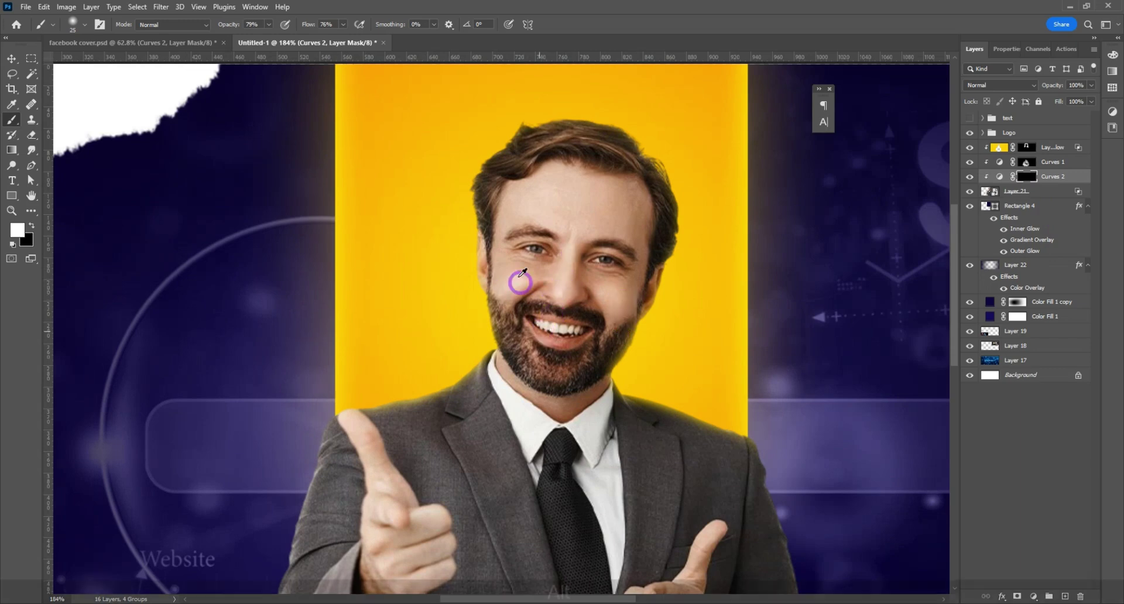
pyautogui.scroll(-4, 515, 281)
pyautogui.click(12, 59)
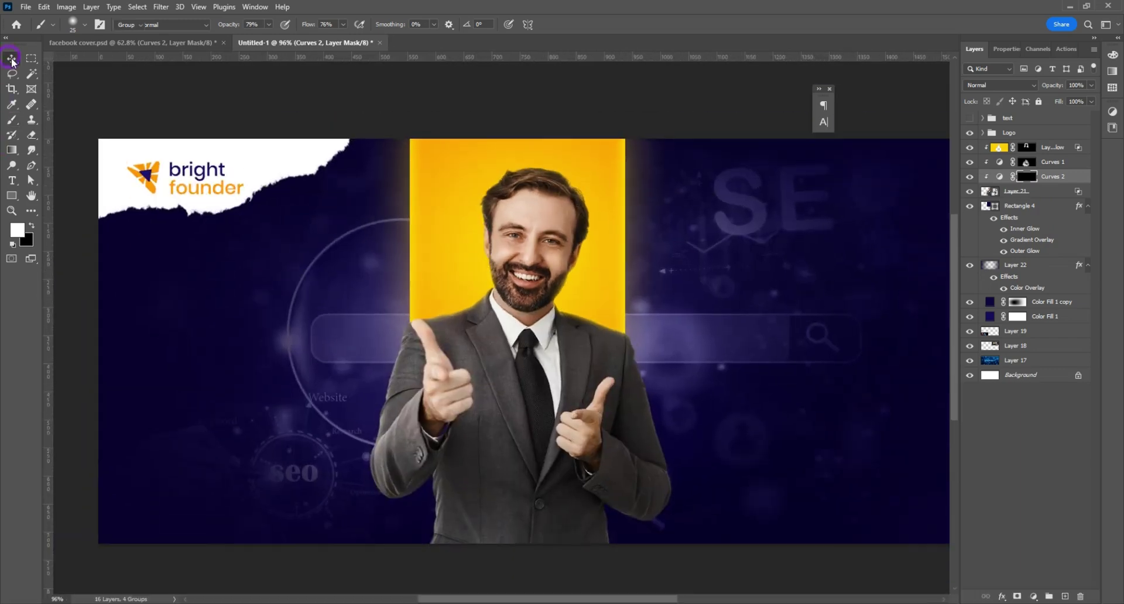
pyautogui.scroll(-4, 509, 380)
pyautogui.moveTo(505, 391); pyautogui.dragTo(455, 345)
pyautogui.scroll(1, 439, 328)
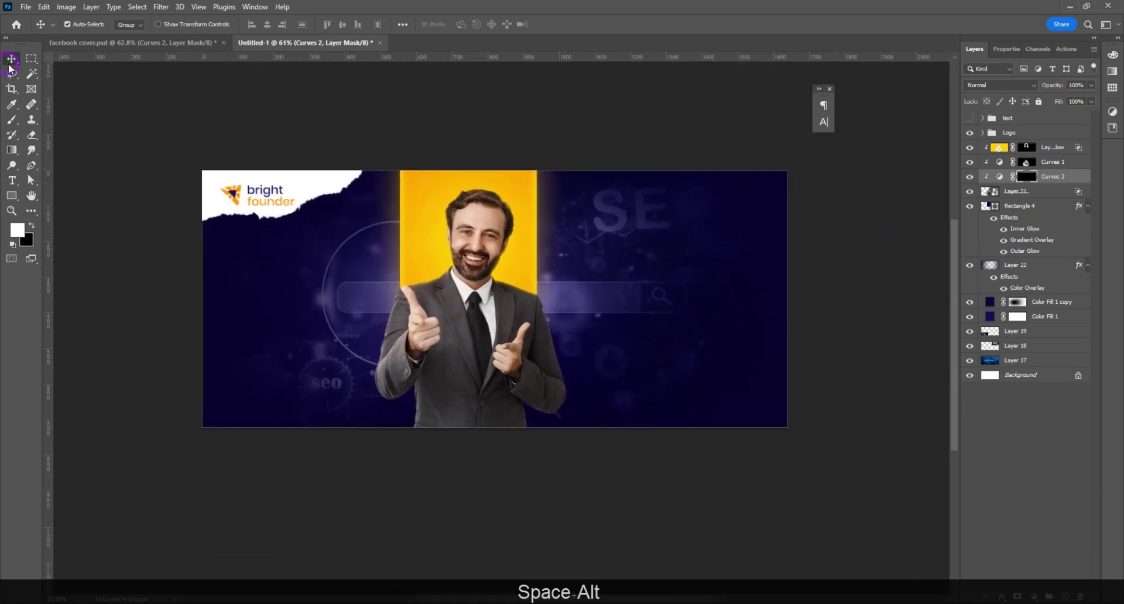
# Step: Add a new layer above the inner glow layer and draw a dark blue-to-transparent gradient fading up from the banner's bottom edge
pyautogui.click(1048, 161)
pyautogui.click(1061, 149)
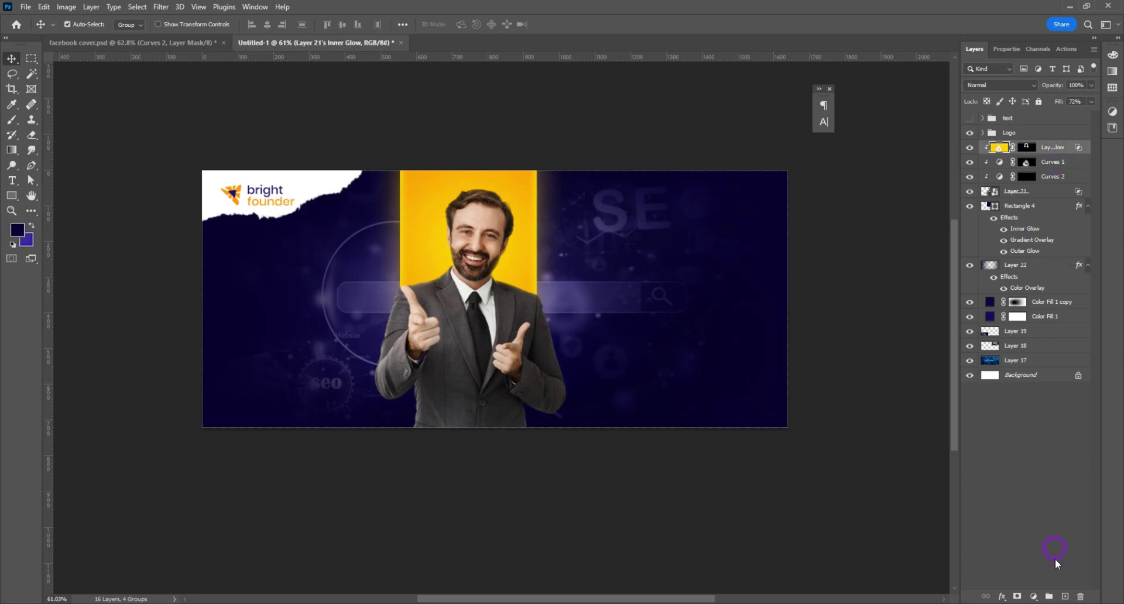
pyautogui.click(1065, 597)
pyautogui.click(12, 151)
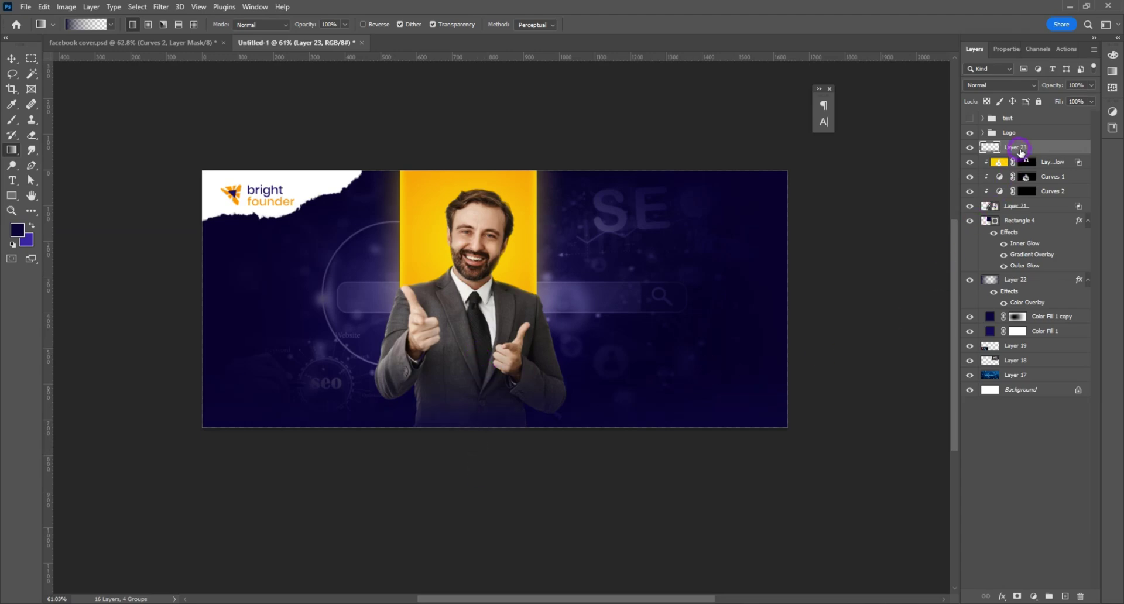
# Step: Apply a Color Overlay to Layer 23 in a very dark navy blue with Normal blend mode and 100% opacity
pyautogui.rightClick(1021, 149)
pyautogui.click(735, 140)
pyautogui.click(663, 385)
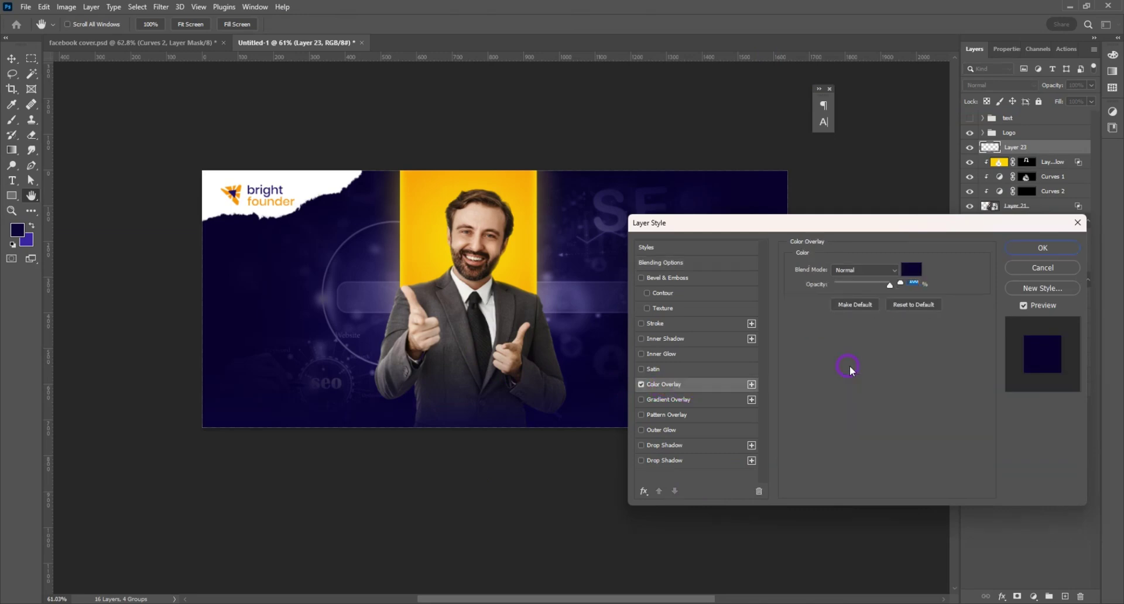
pyautogui.click(912, 269)
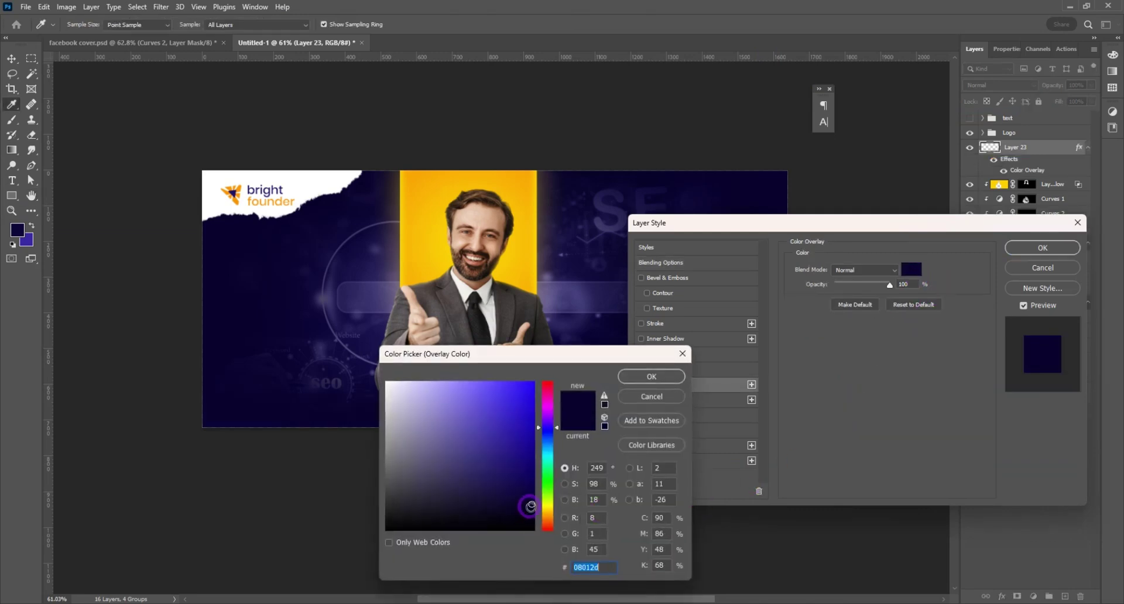
pyautogui.moveTo(531, 505); pyautogui.dragTo(545, 514)
pyautogui.click(644, 379)
pyautogui.click(1042, 248)
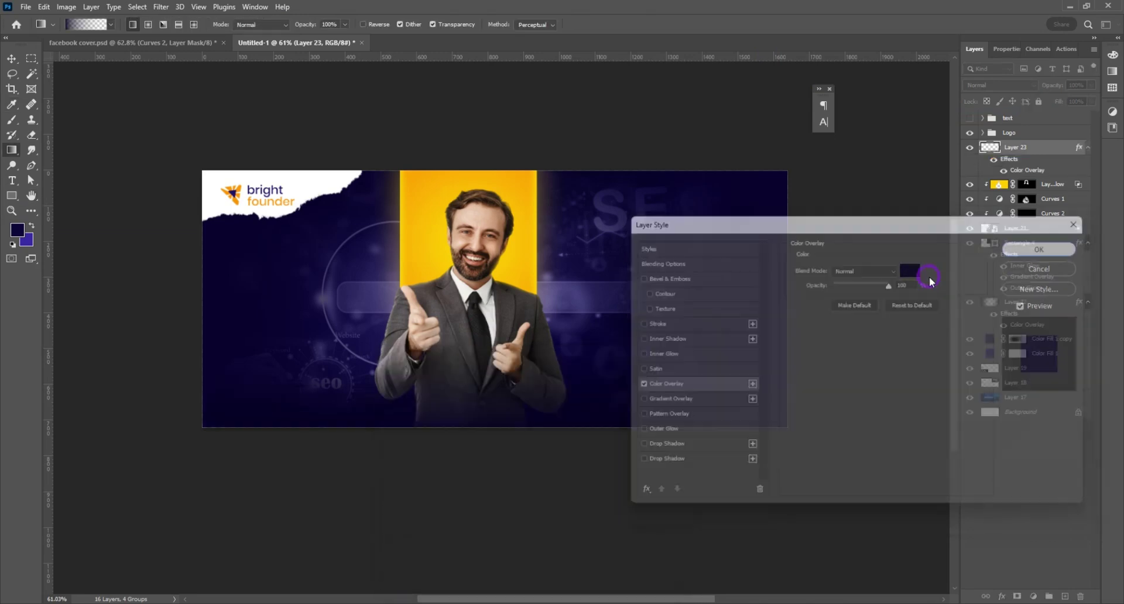
pyautogui.click(7, 55)
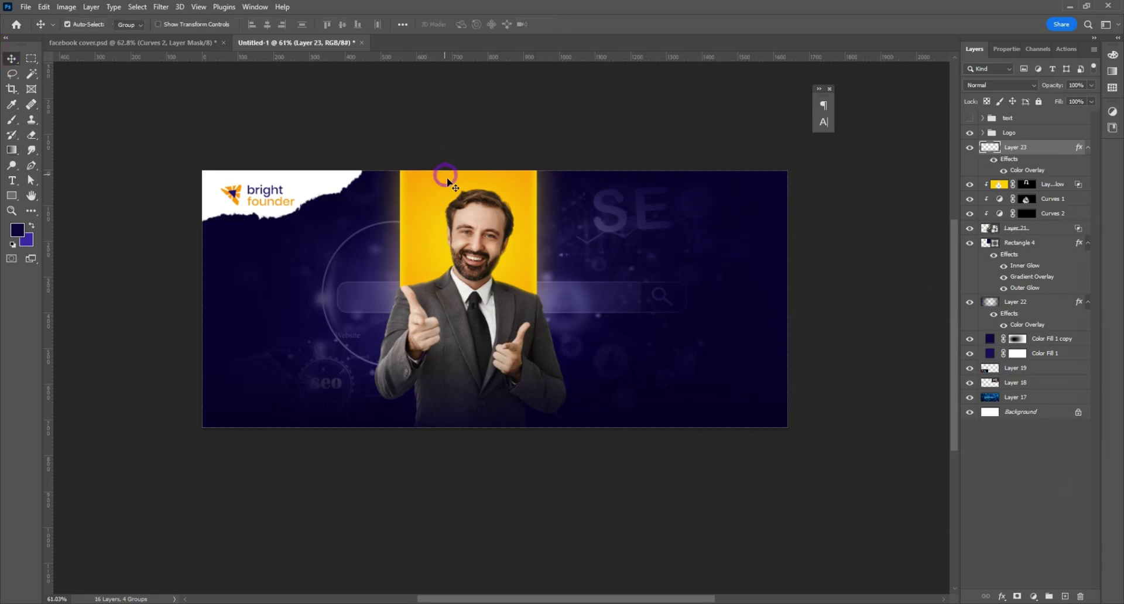
pyautogui.click(310, 173)
# Step: Open the image file png, copy its purple bar-chart icon onto the banner's lower left area, and close the file
pyautogui.click(25, 7)
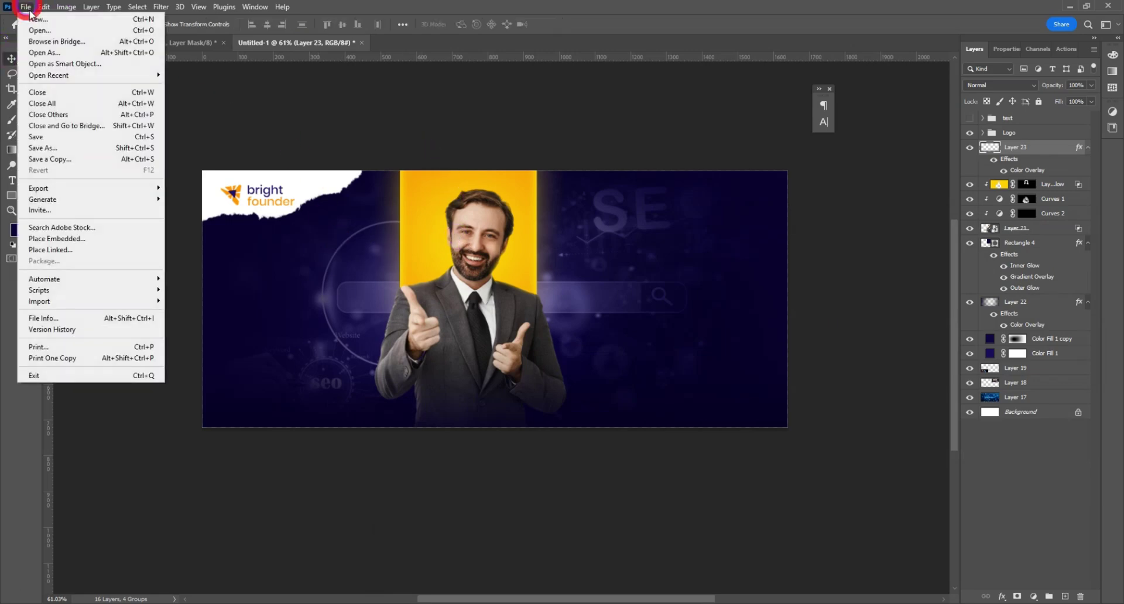
pyautogui.click(35, 29)
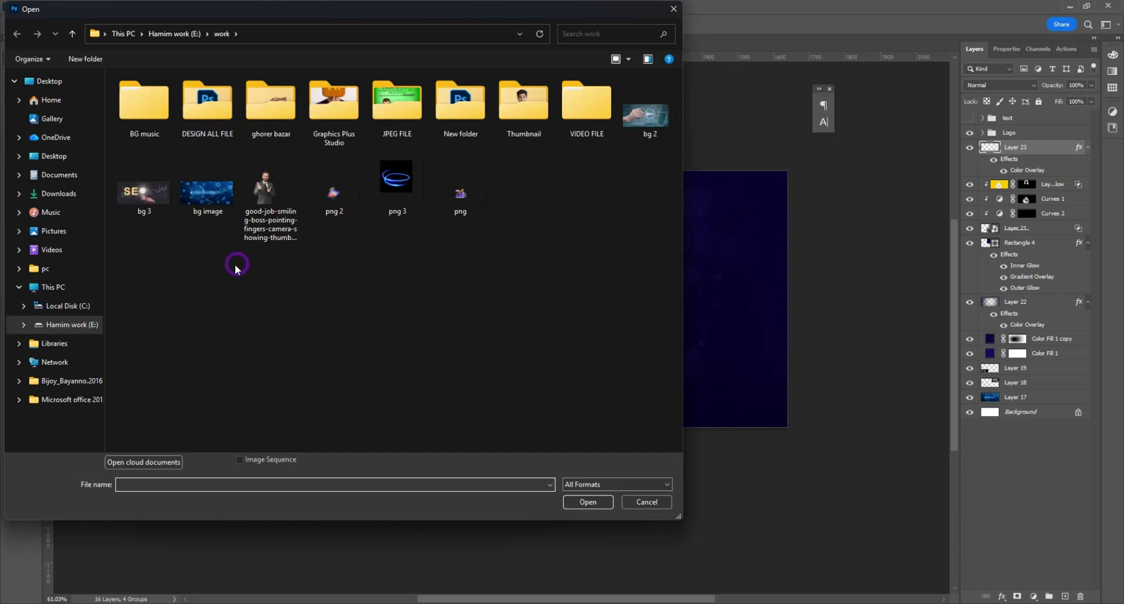
pyautogui.doubleClick(460, 193)
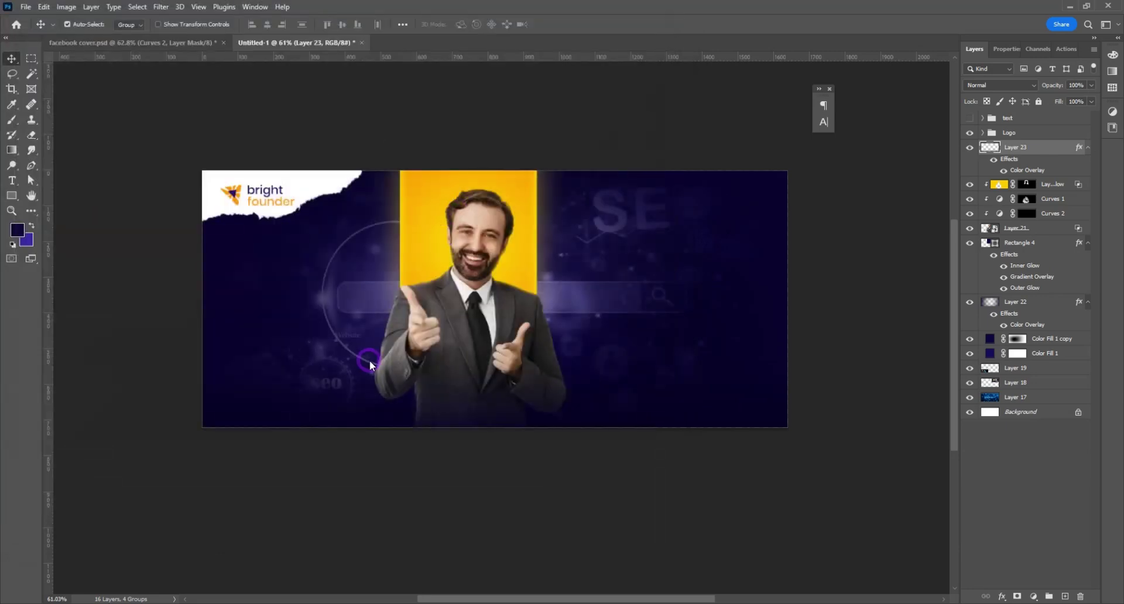
pyautogui.moveTo(324, 208); pyautogui.dragTo(325, 360)
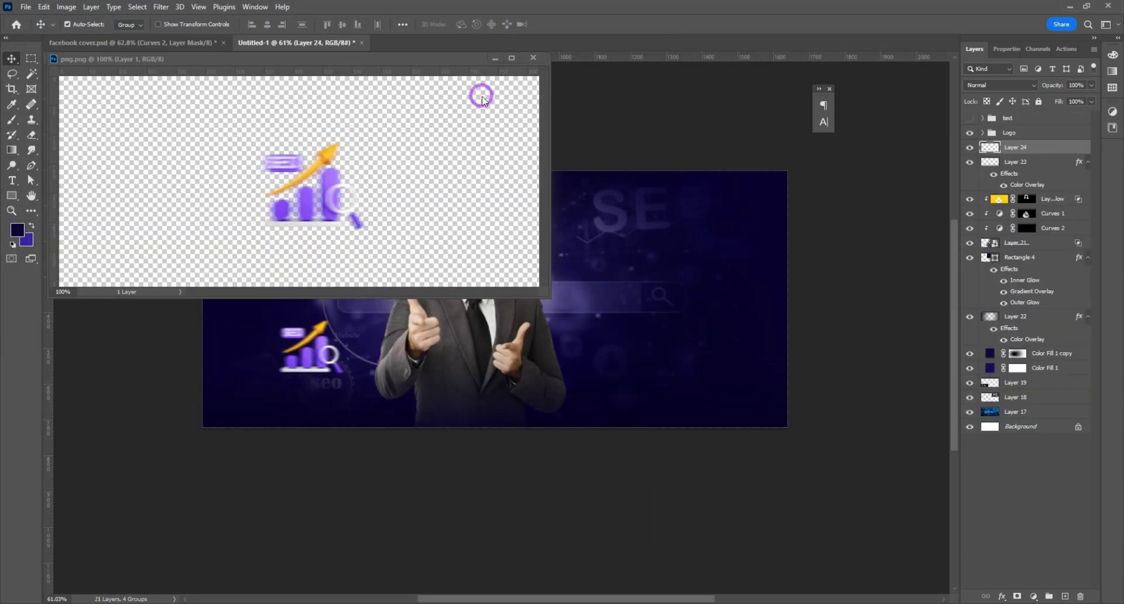
pyautogui.click(534, 57)
# Step: Open the image file png 2, copy its icon onto the banner's lower left corner, and close the file
pyautogui.click(25, 6)
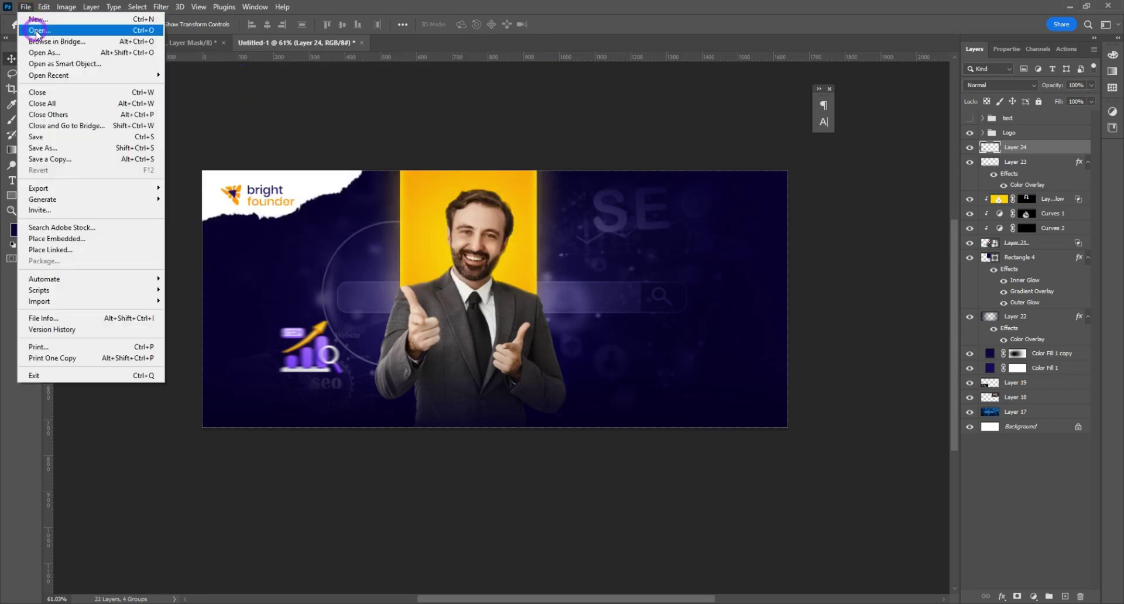
pyautogui.click(288, 332)
pyautogui.hotkey('ctrl', 'o')
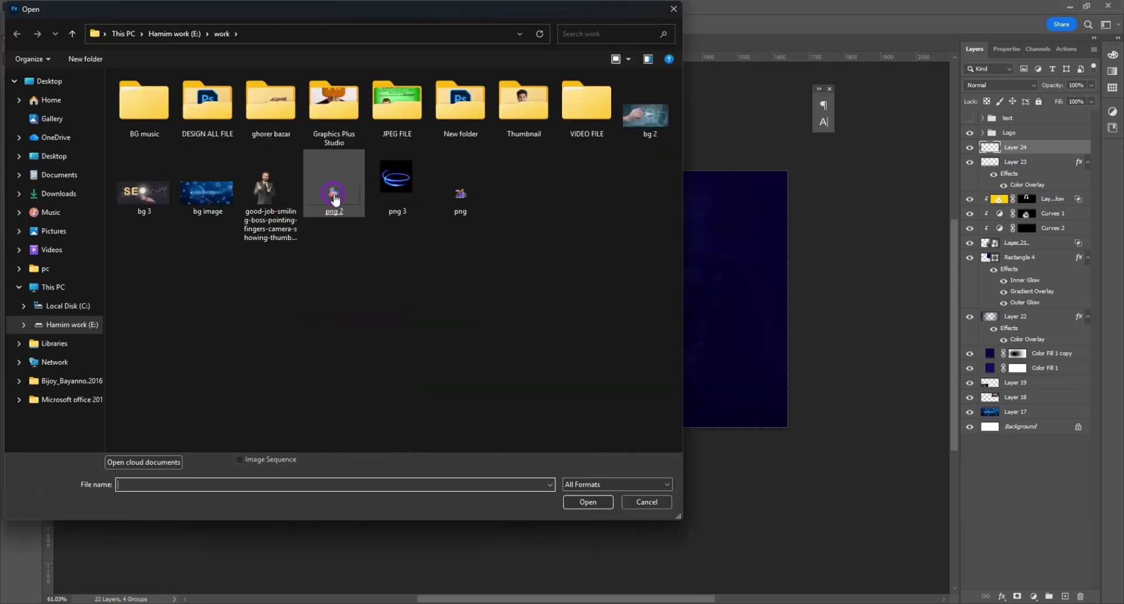
pyautogui.doubleClick(333, 202)
pyautogui.moveTo(301, 188); pyautogui.dragTo(215, 424)
pyautogui.click(533, 57)
# Step: Move the bar-chart icon to the lower area right of the man and rotate it by about -17°
pyautogui.moveTo(321, 359); pyautogui.dragTo(640, 404)
pyautogui.hotkey('ctrl', 't')
pyautogui.moveTo(658, 350); pyautogui.dragTo(644, 353)
pyautogui.press('Return')
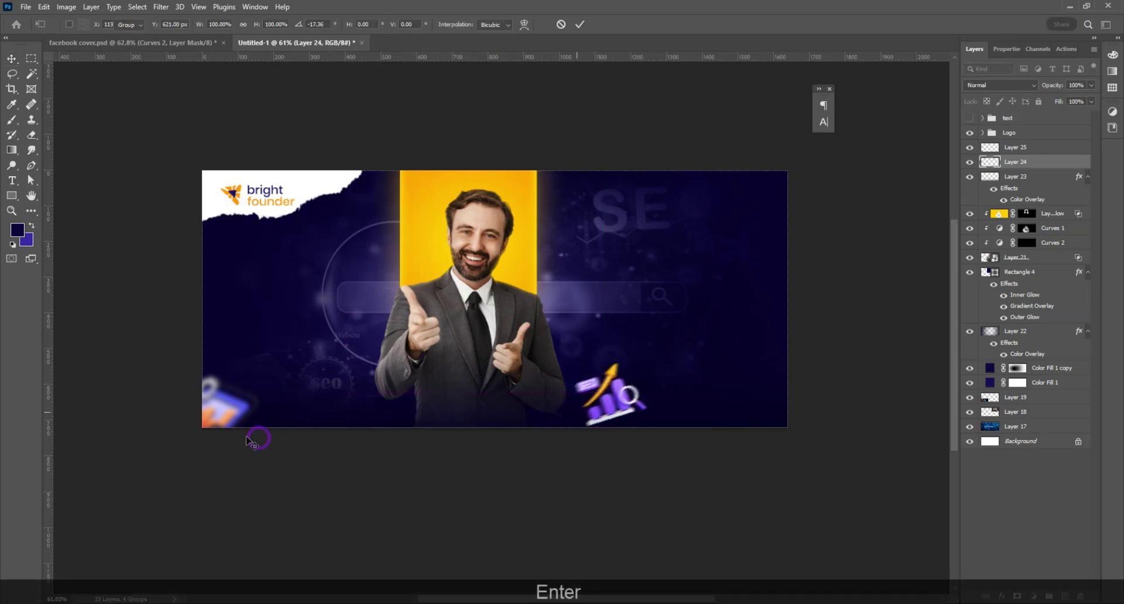
# Step: Move both icon layers, Layer 25 and Layer 24, below Rectangle 4 and set their opacity to 22%
pyautogui.keyDown('shift'); pyautogui.click(220, 412); pyautogui.keyUp('shift')
pyautogui.moveTo(1044, 151); pyautogui.dragTo(988, 332)
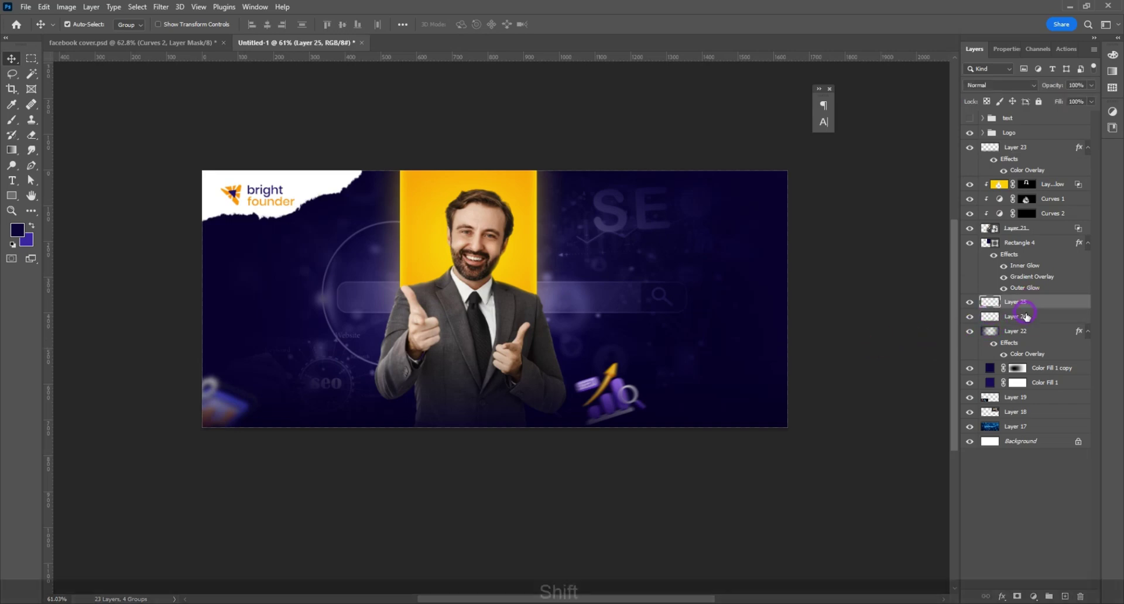
pyautogui.click(1092, 88)
pyautogui.moveTo(1072, 98); pyautogui.dragTo(1048, 103)
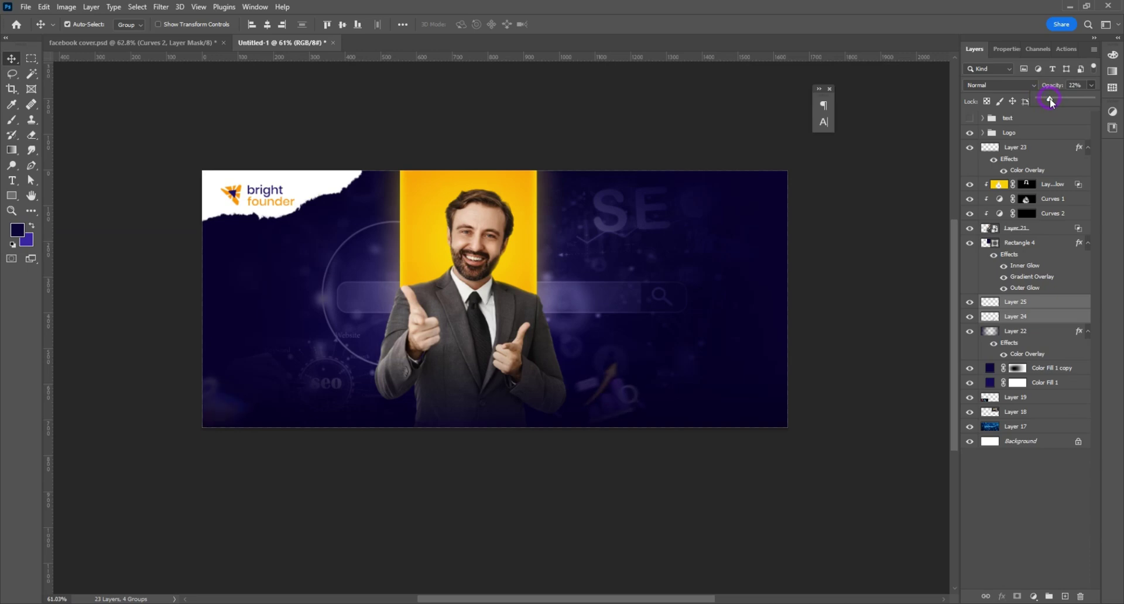
pyautogui.click(12, 60)
pyautogui.click(89, 114)
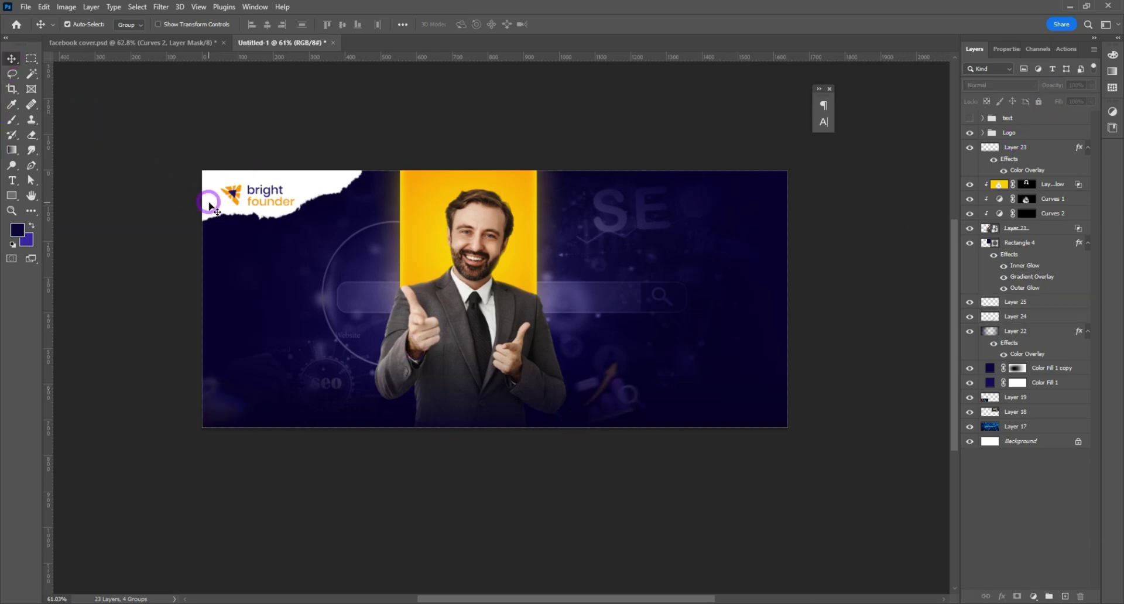
# Step: Ungroup the Logo group and duplicate its white torn-paper shape to the lower area right of the man
pyautogui.click(210, 203)
pyautogui.rightClick(1032, 133)
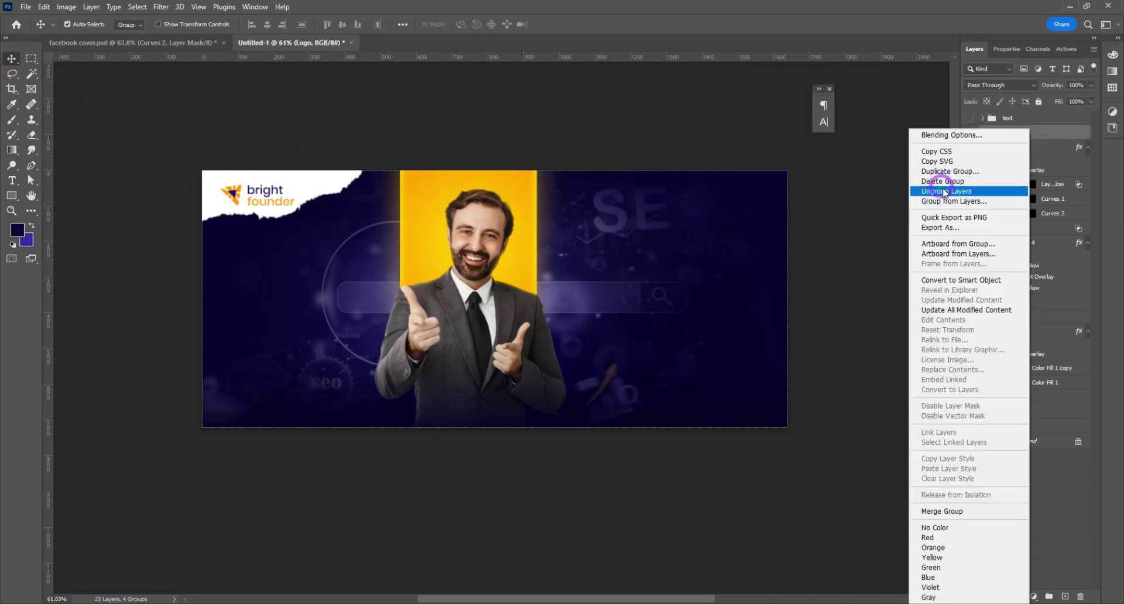
pyautogui.click(937, 184)
pyautogui.moveTo(309, 181); pyautogui.dragTo(661, 374)
# Step: Rotate the torn-paper copy 180° and place it in the banner's bottom right corner
pyautogui.hotkey('ctrl', 't')
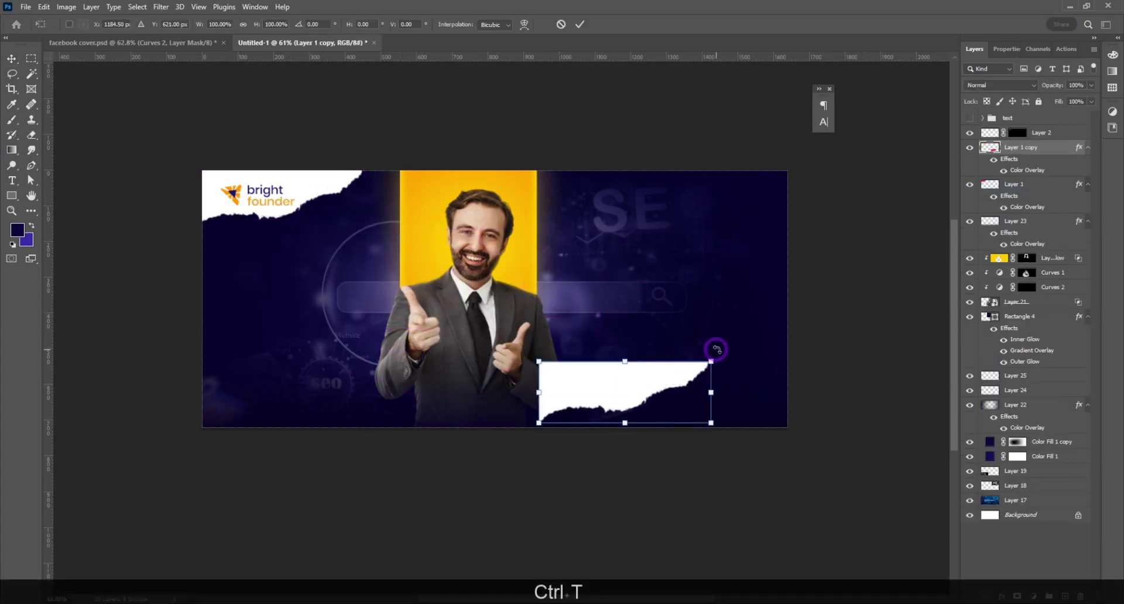
pyautogui.moveTo(715, 347); pyautogui.dragTo(525, 442)
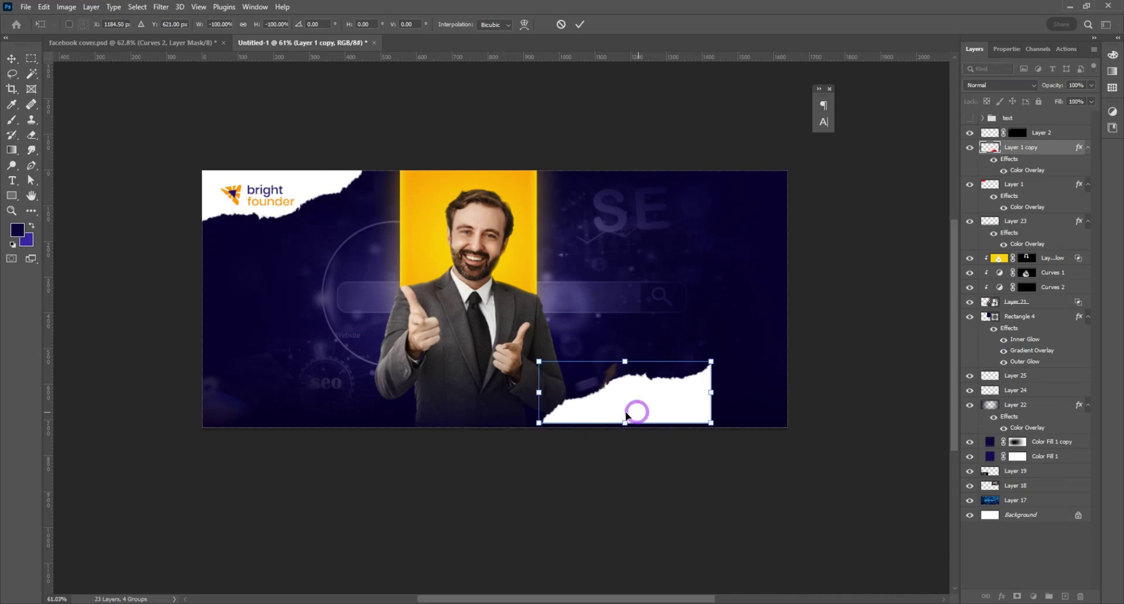
pyautogui.moveTo(634, 408); pyautogui.dragTo(740, 397)
pyautogui.press('Return')
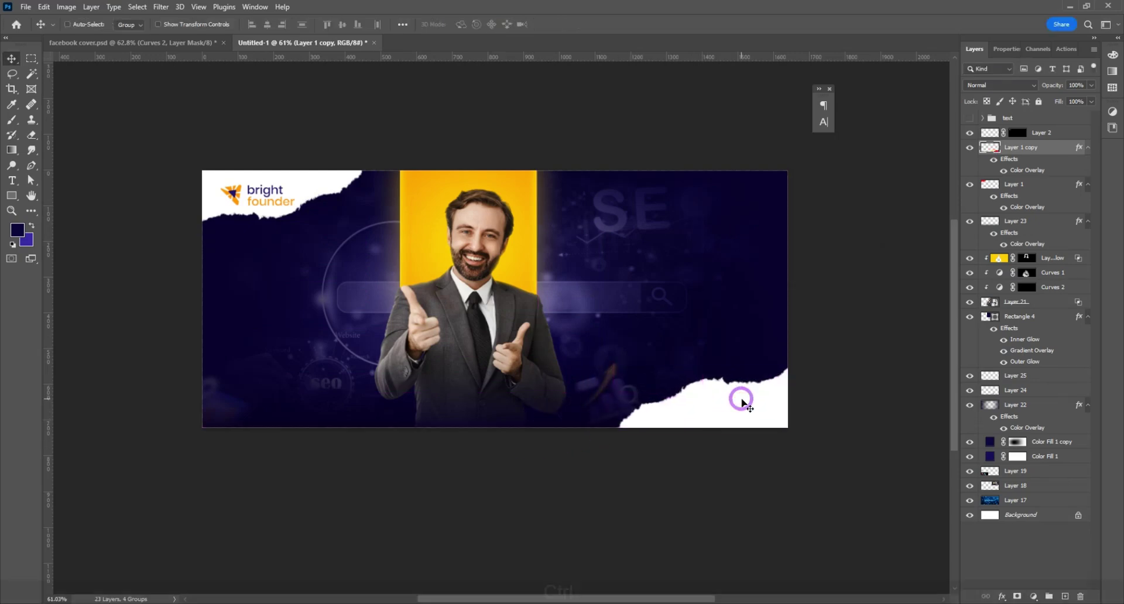
# Step: Scale the torn-paper copy down slightly, keeping it fitted in the banner's bottom right corner
pyautogui.hotkey('ctrl', 't')
pyautogui.moveTo(700, 363); pyautogui.dragTo(702, 371)
pyautogui.press('Return')
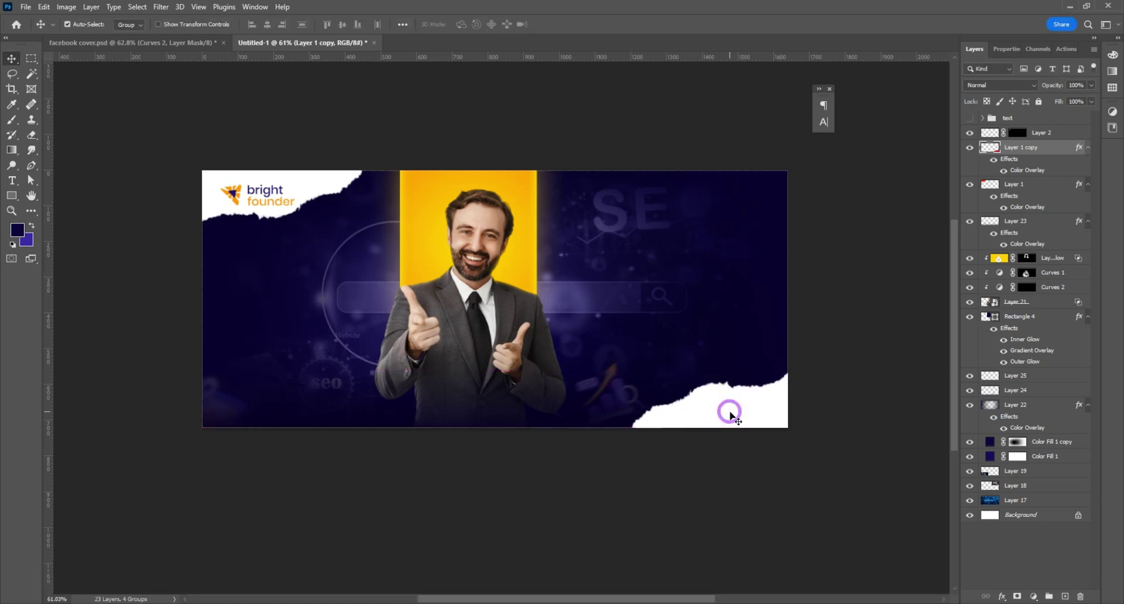
pyautogui.press('Return')
pyautogui.keyDown('alt'); pyautogui.scroll(1, 451, 307); pyautogui.keyUp('alt')
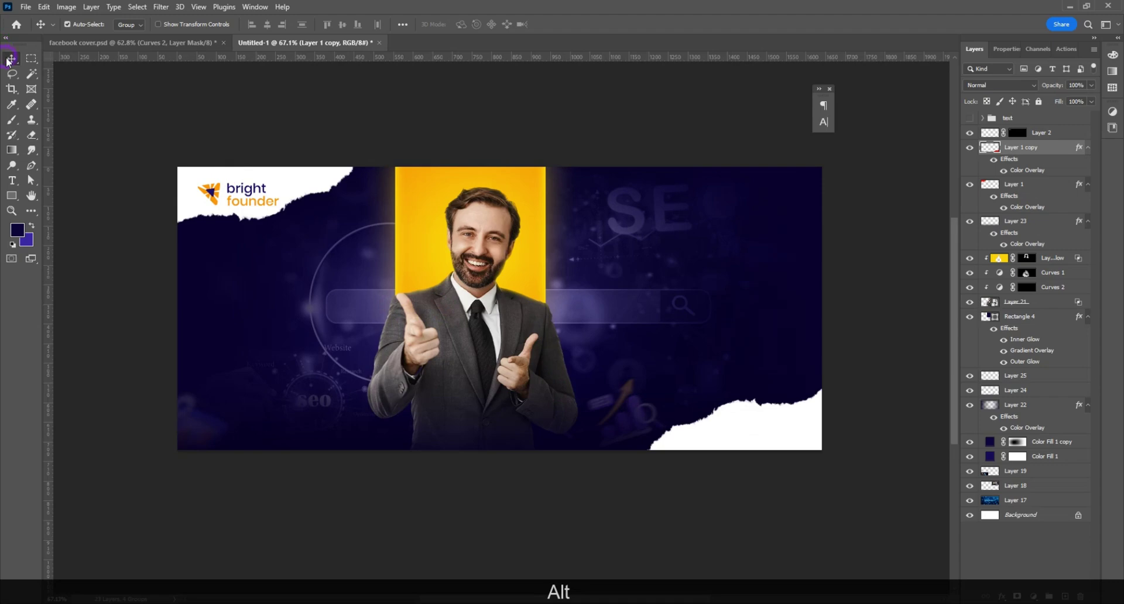
# Step: Open png 3.png and bring its blue light swirl into the banner, directly above the yellow glow layer clipped to the man
pyautogui.click(478, 220)
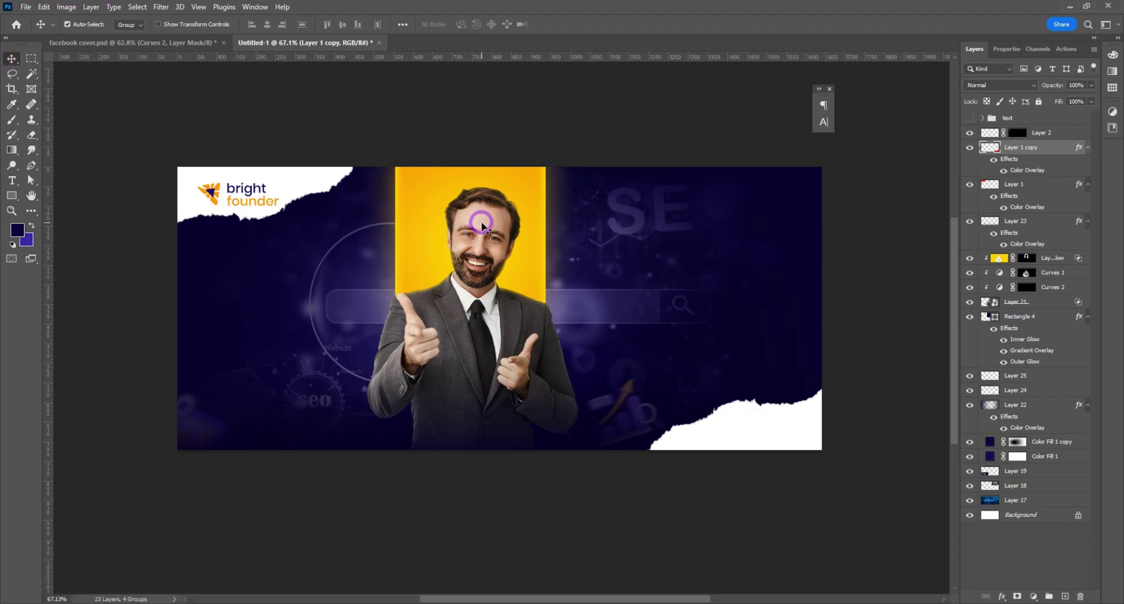
pyautogui.click(1018, 303)
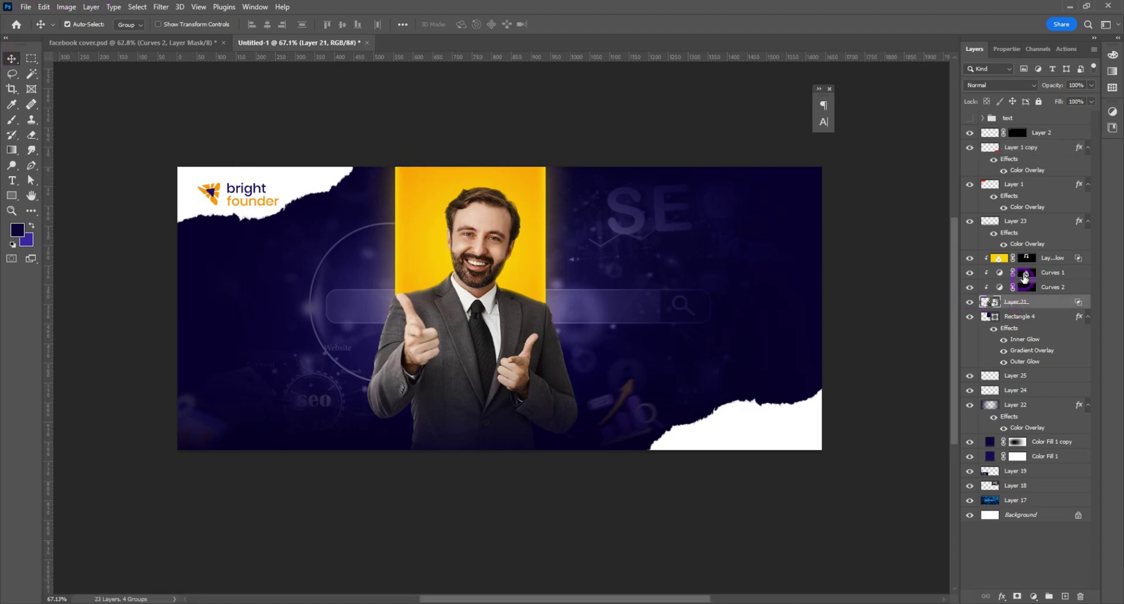
pyautogui.click(1050, 259)
pyautogui.click(25, 7)
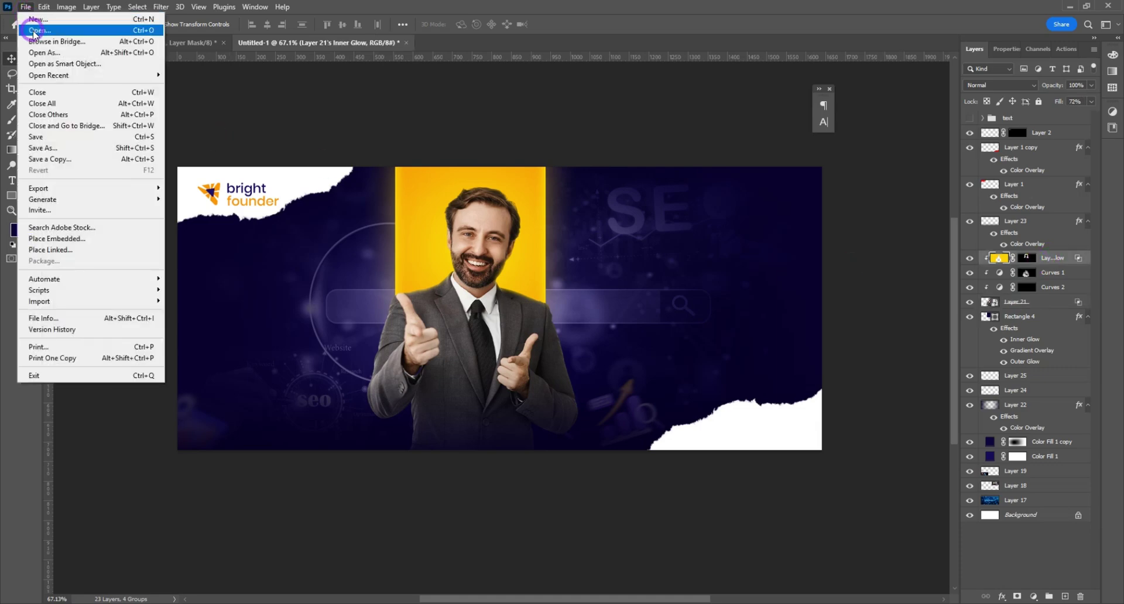
pyautogui.click(362, 338)
pyautogui.hotkey('ctrl', 'o')
pyautogui.doubleClick(399, 186)
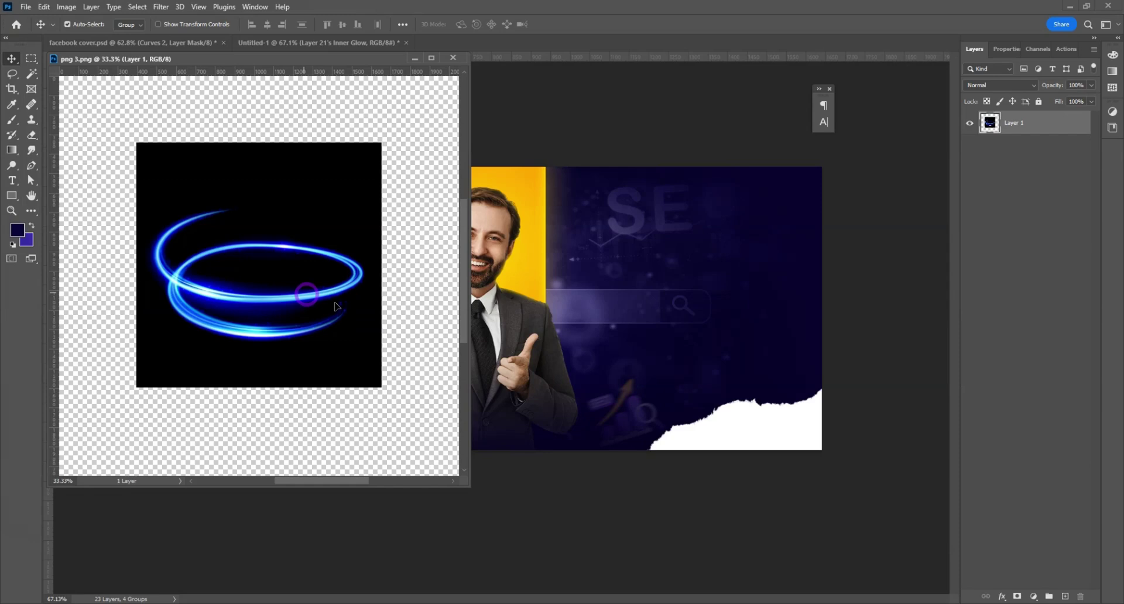
pyautogui.moveTo(306, 296); pyautogui.dragTo(522, 359)
pyautogui.click(454, 57)
# Step: Scale the light swirl to about 51%, place it over the man's torso and set its blend mode to Screen
pyautogui.hotkey('ctrl', 't')
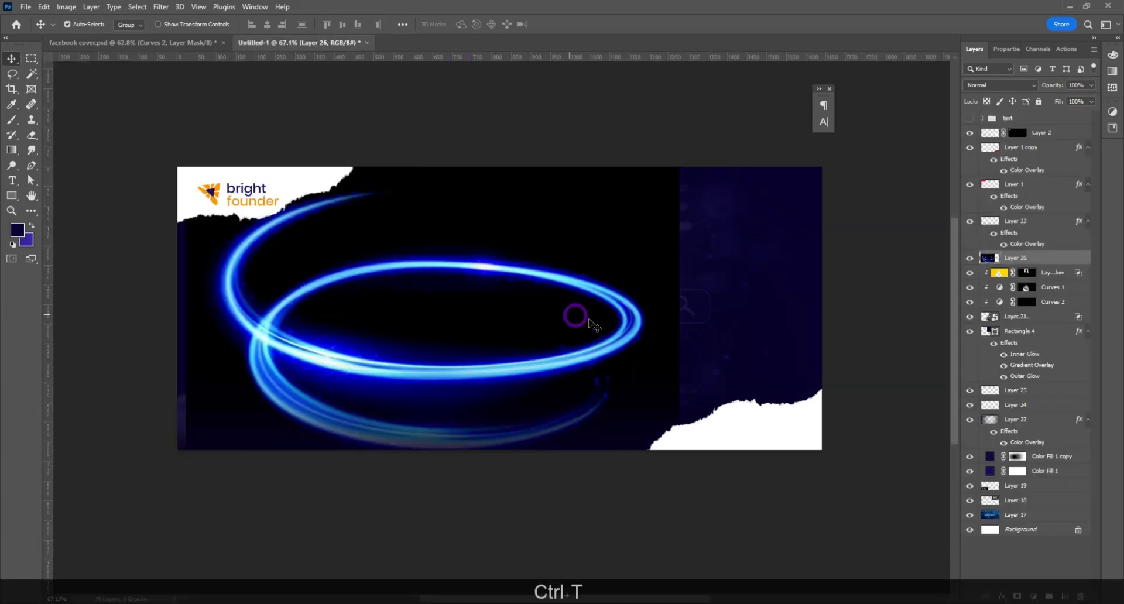
pyautogui.moveTo(676, 304); pyautogui.dragTo(557, 299)
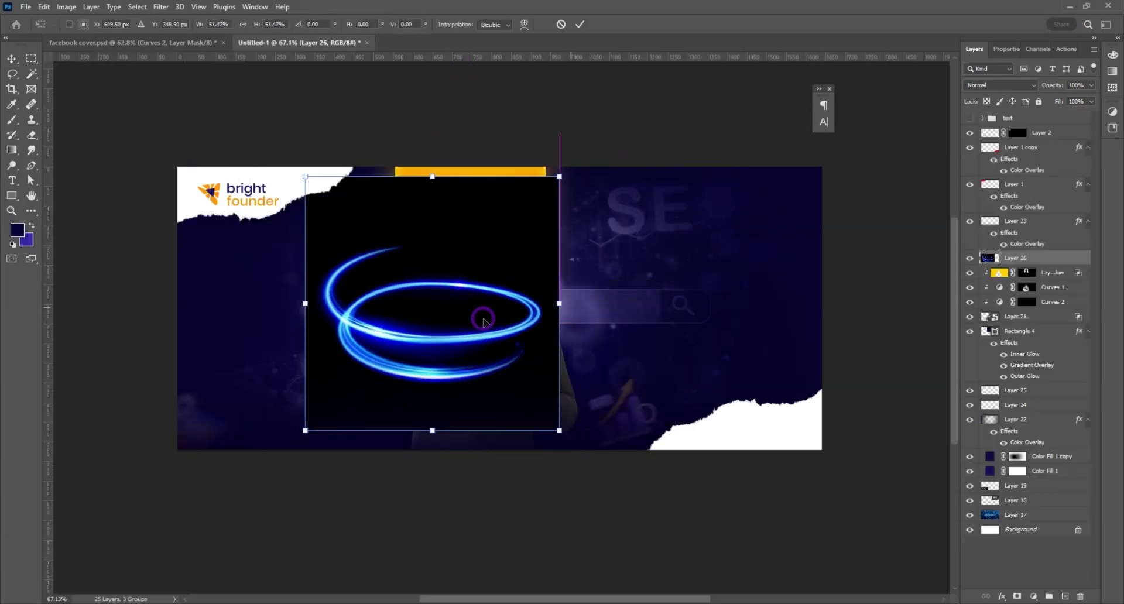
pyautogui.moveTo(425, 291); pyautogui.dragTo(510, 347)
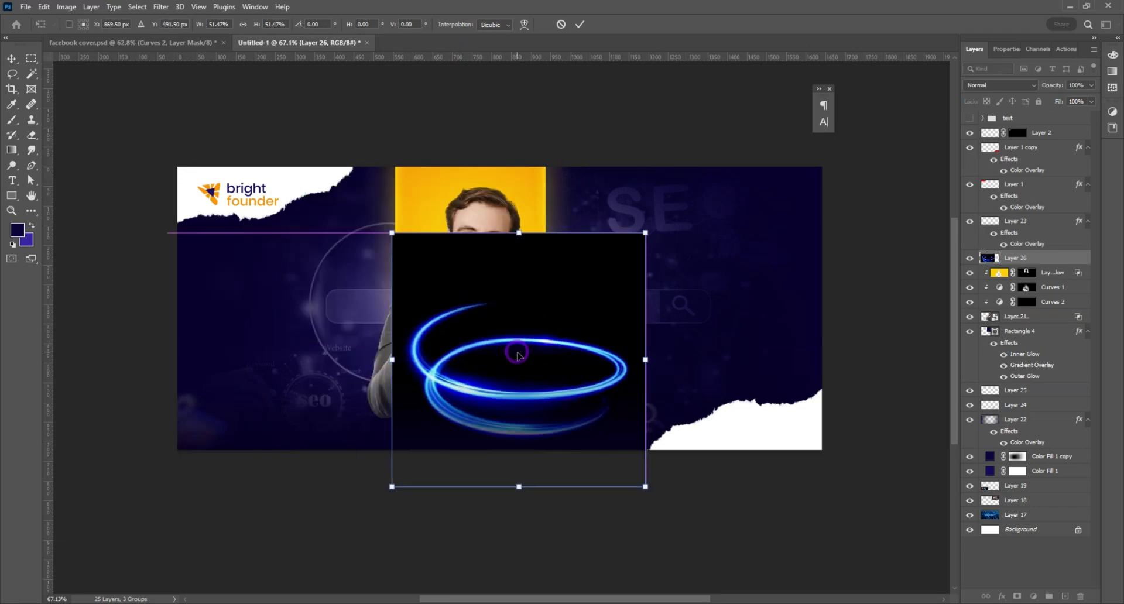
pyautogui.press('Return')
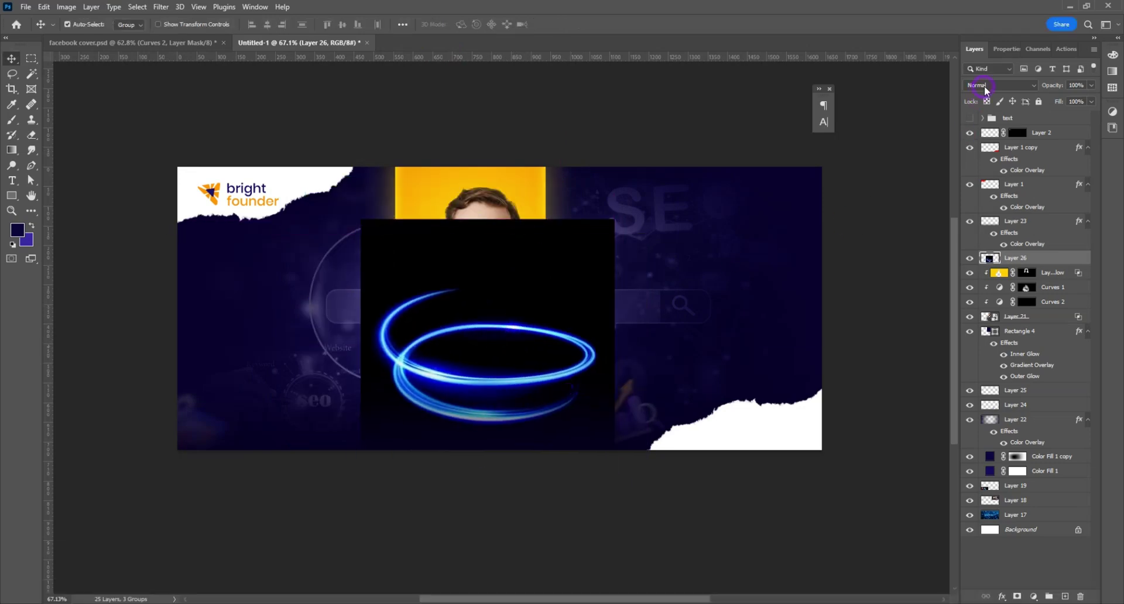
pyautogui.click(985, 85)
pyautogui.click(974, 183)
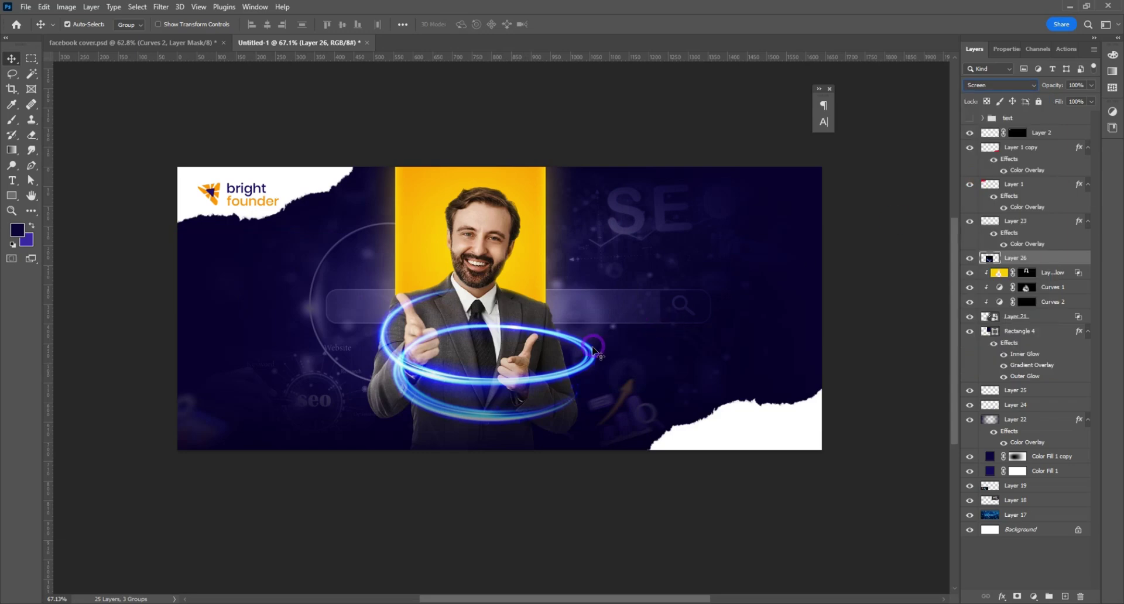
# Step: Lower the light swirl to the man's waist and enlarge it to about 118% so it rings his body
pyautogui.moveTo(580, 356); pyautogui.dragTo(585, 404)
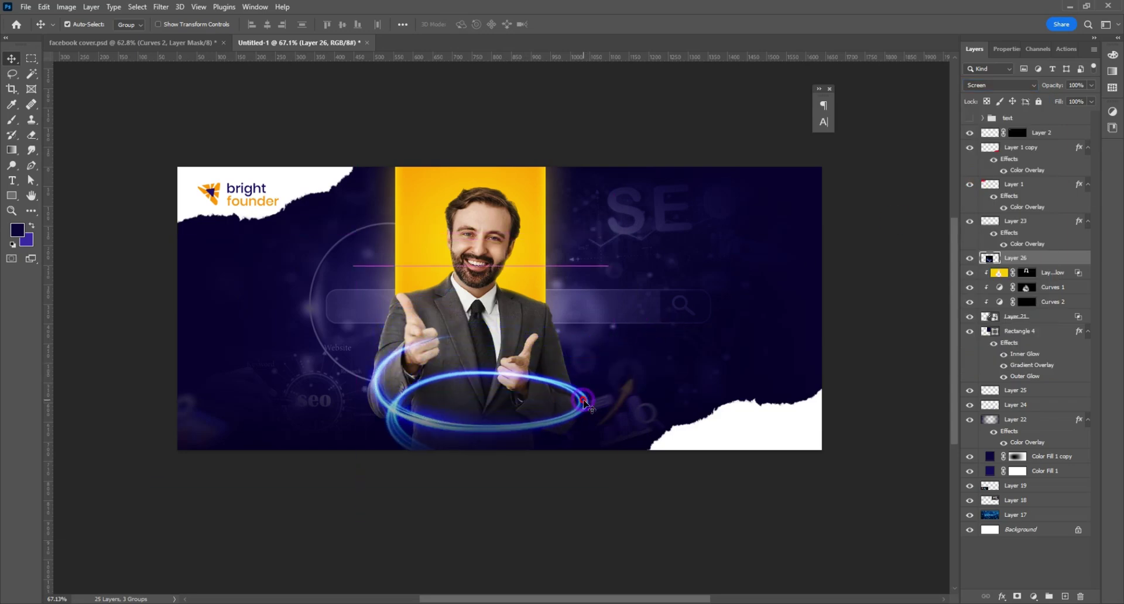
pyautogui.hotkey('ctrl', 't')
pyautogui.moveTo(349, 394); pyautogui.dragTo(317, 396)
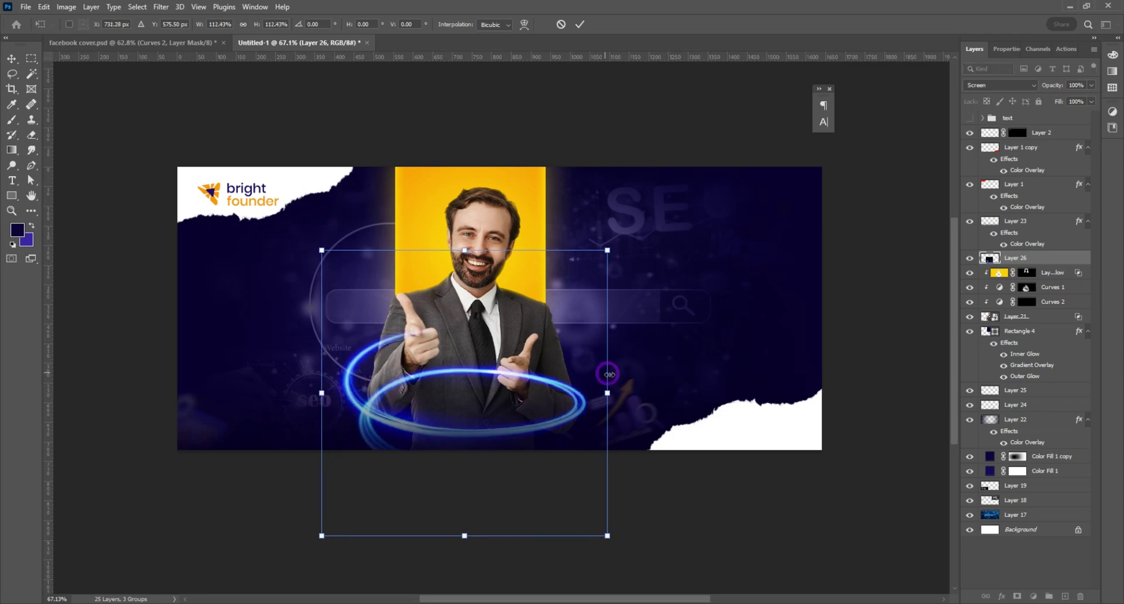
pyautogui.moveTo(607, 391); pyautogui.dragTo(572, 411)
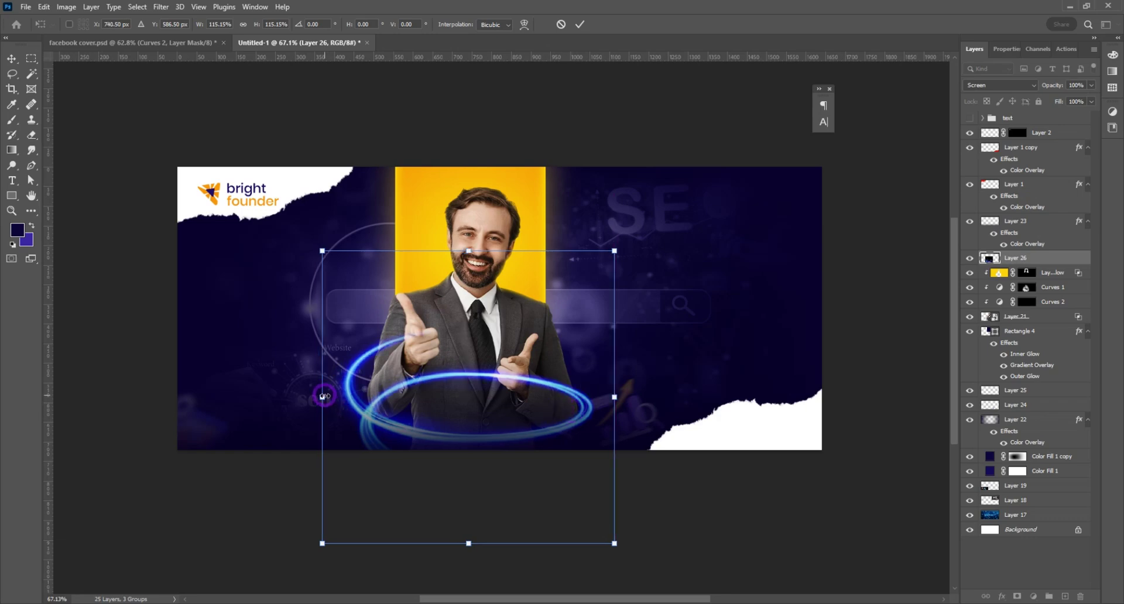
pyautogui.moveTo(324, 396); pyautogui.dragTo(315, 395)
pyautogui.press('Return')
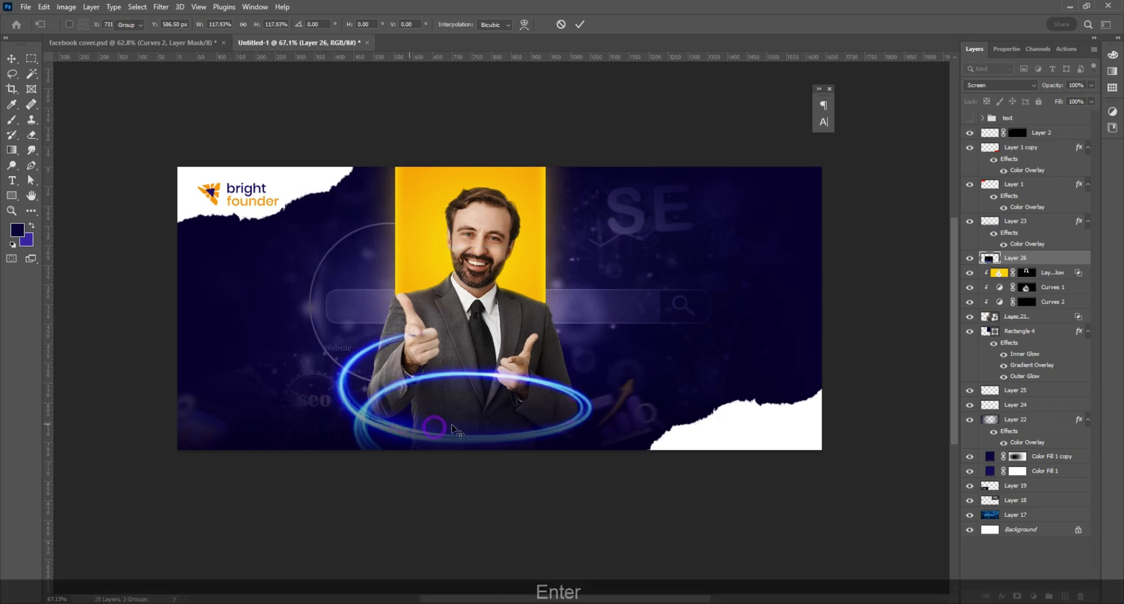
# Step: Move the light swirl up slightly and rotate it slightly counterclockwise
pyautogui.moveTo(586, 413)
pyautogui.mouseDown()
pyautogui.moveTo(612, 399)
pyautogui.moveTo(603, 404)
pyautogui.mouseUp()
pyautogui.hotkey('ctrl', 'z')
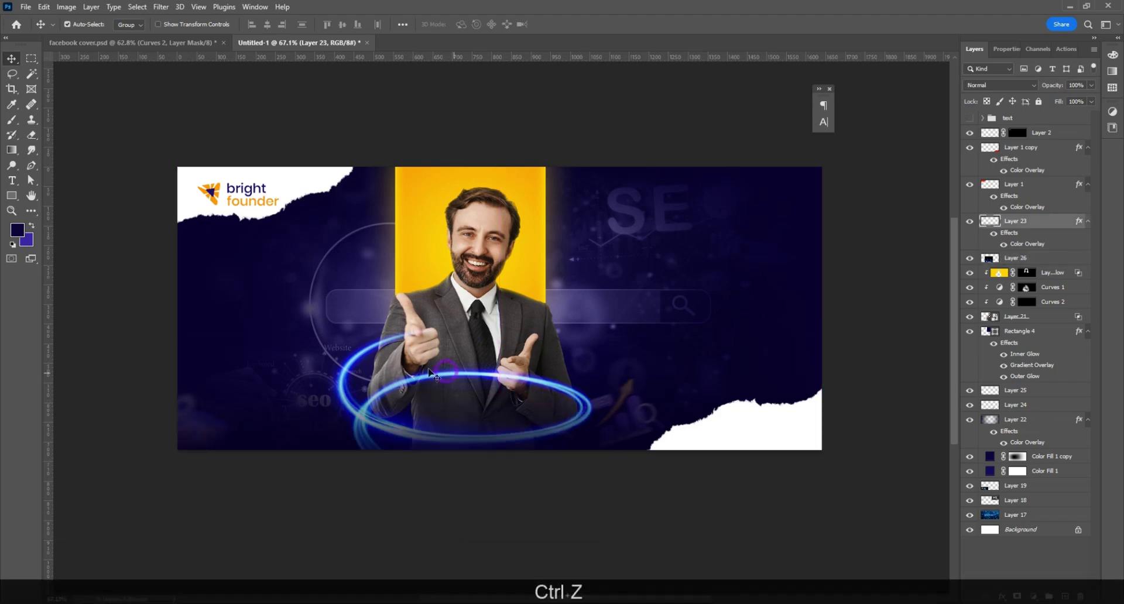
pyautogui.moveTo(375, 351); pyautogui.dragTo(373, 344)
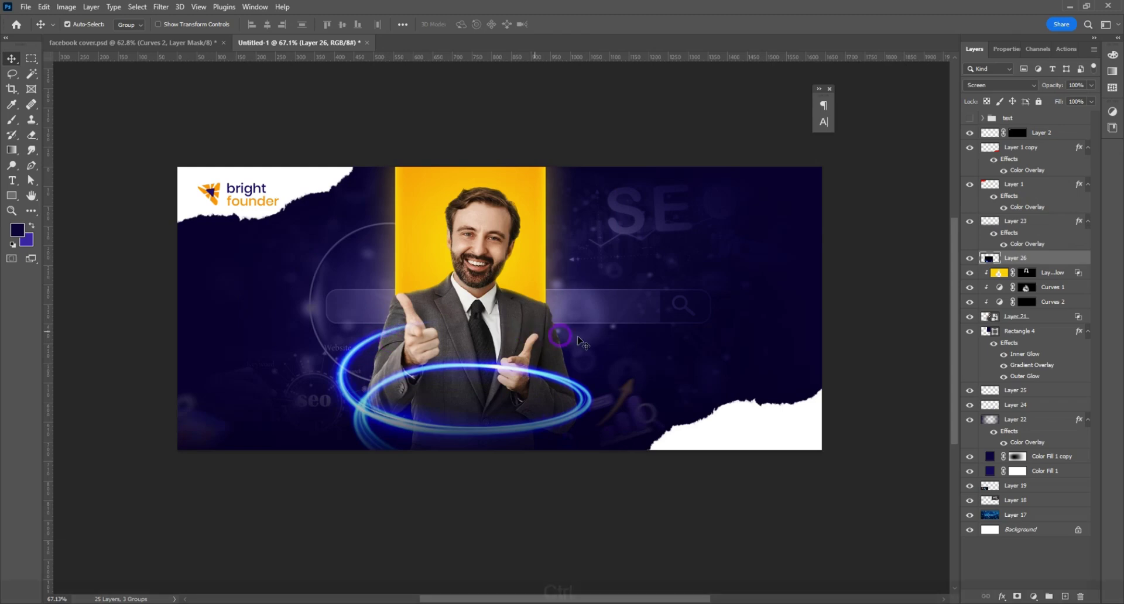
pyautogui.hotkey('ctrl', 't')
pyautogui.moveTo(622, 339); pyautogui.dragTo(644, 325)
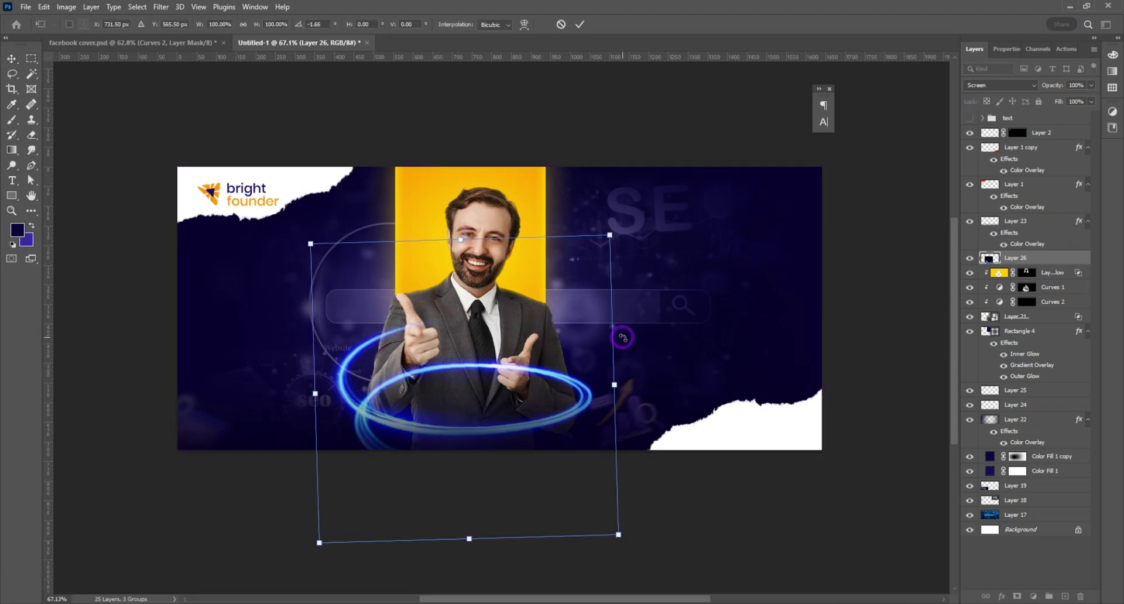
pyautogui.press('Return')
# Step: Add a Hue/Saturation adjustment clipped to the swirl with hue +13 and saturation -11, and lower its lightness slightly
pyautogui.click(1033, 596)
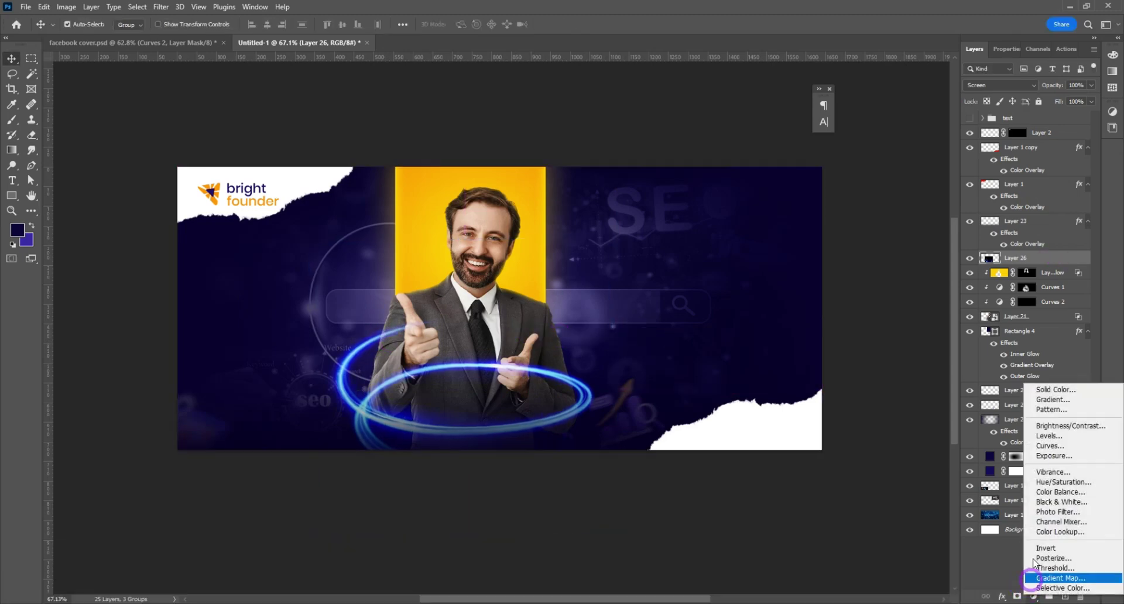
pyautogui.click(1064, 482)
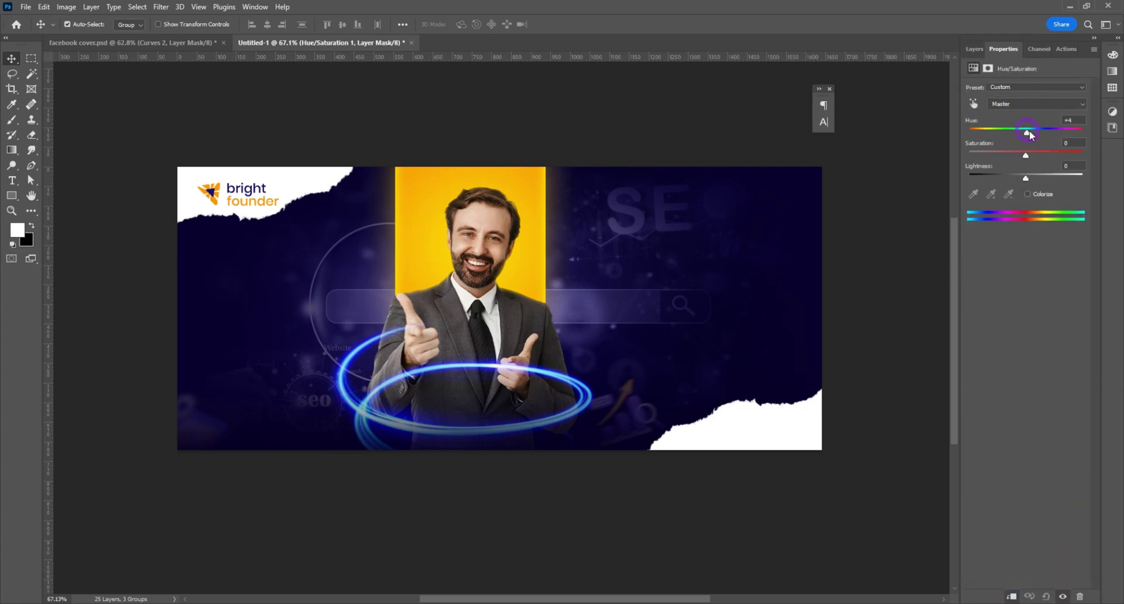
pyautogui.moveTo(1031, 134); pyautogui.dragTo(1035, 130)
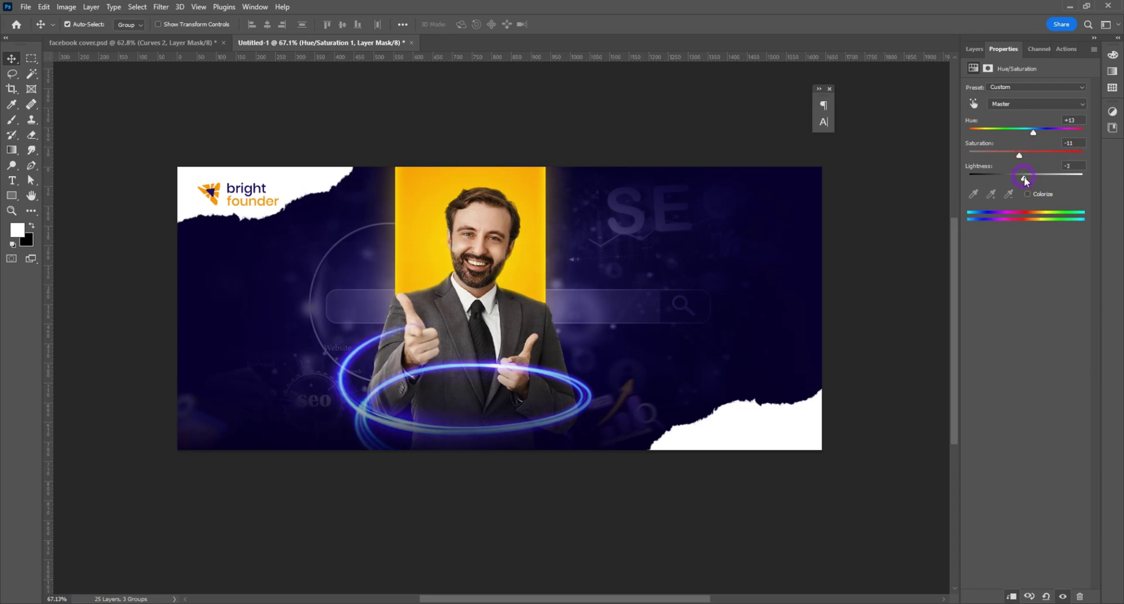
pyautogui.click(974, 49)
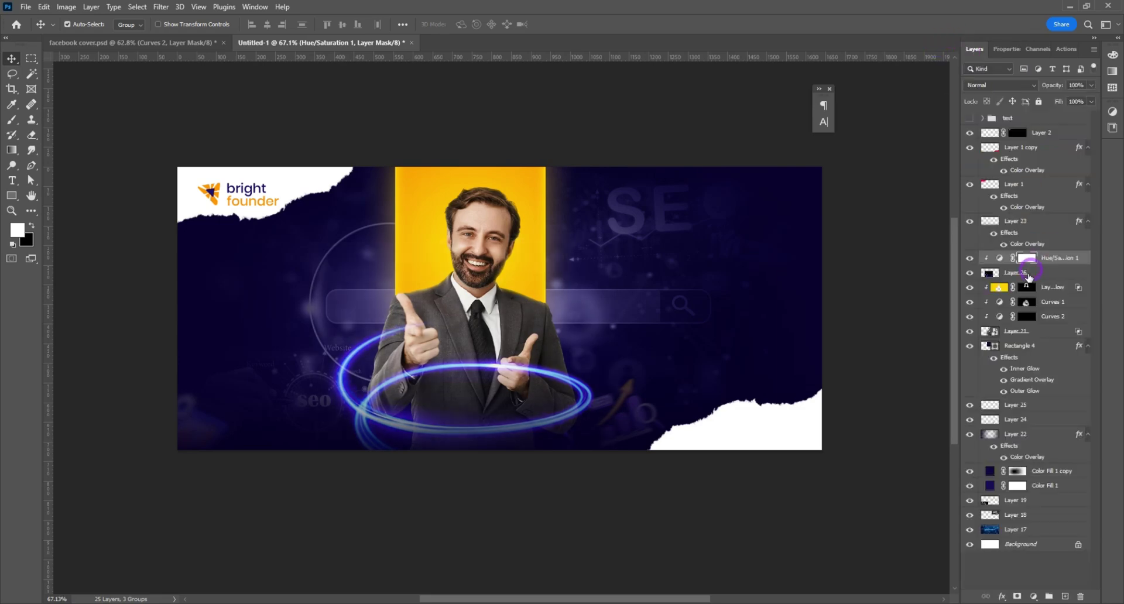
# Step: Add a layer mask to the swirl's Layer 26 and load the man's outline from Layer 21 as a selection
pyautogui.click(1021, 274)
pyautogui.click(1017, 597)
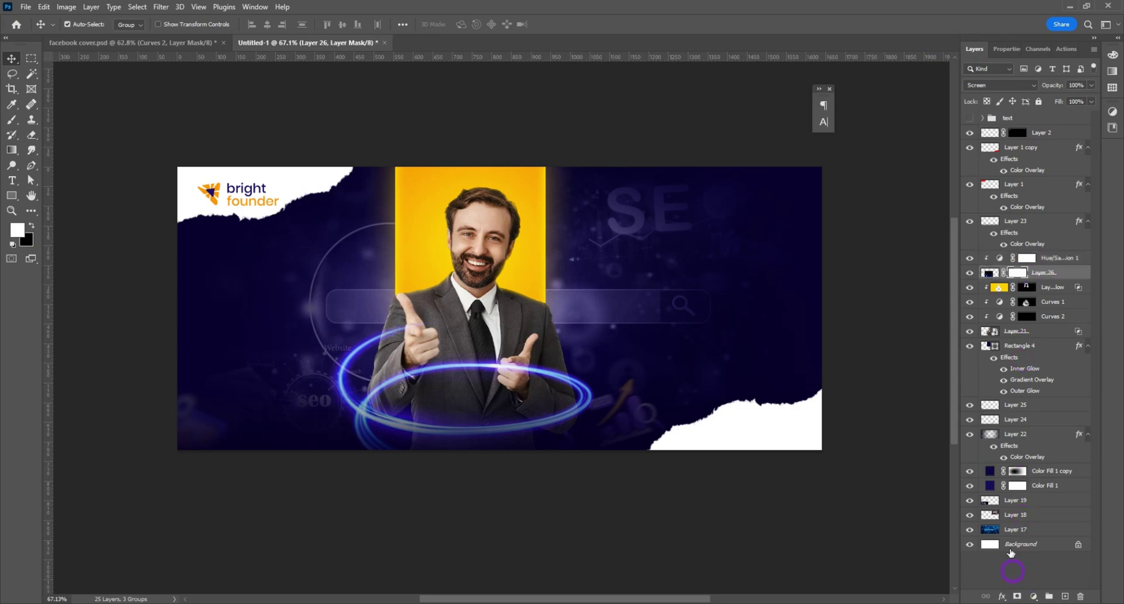
pyautogui.keyDown('ctrl'); pyautogui.click(989, 332); pyautogui.keyUp('ctrl')
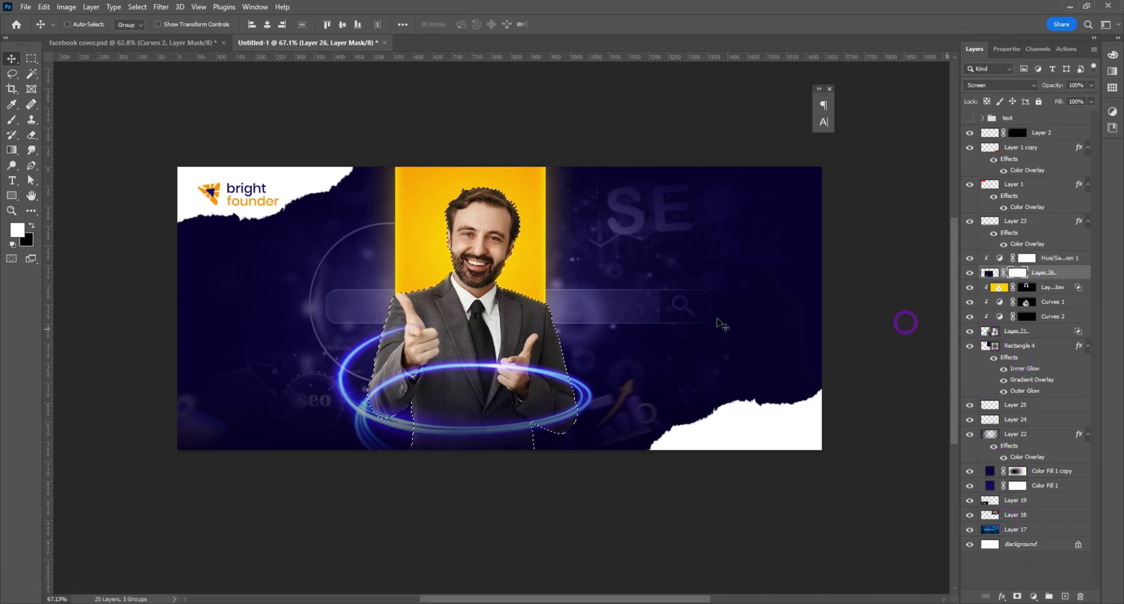
# Step: Set up the Brush at 100% opacity, 100% flow and size 100 for masking the swirl
pyautogui.click(10, 121)
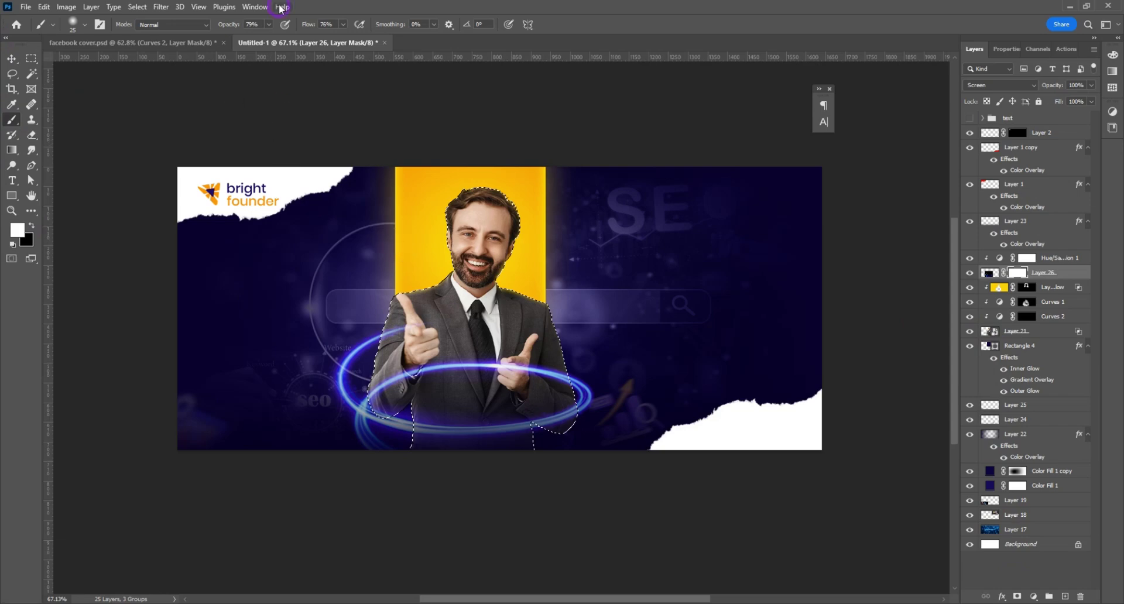
pyautogui.click(268, 24)
pyautogui.moveTo(270, 47); pyautogui.dragTo(282, 46)
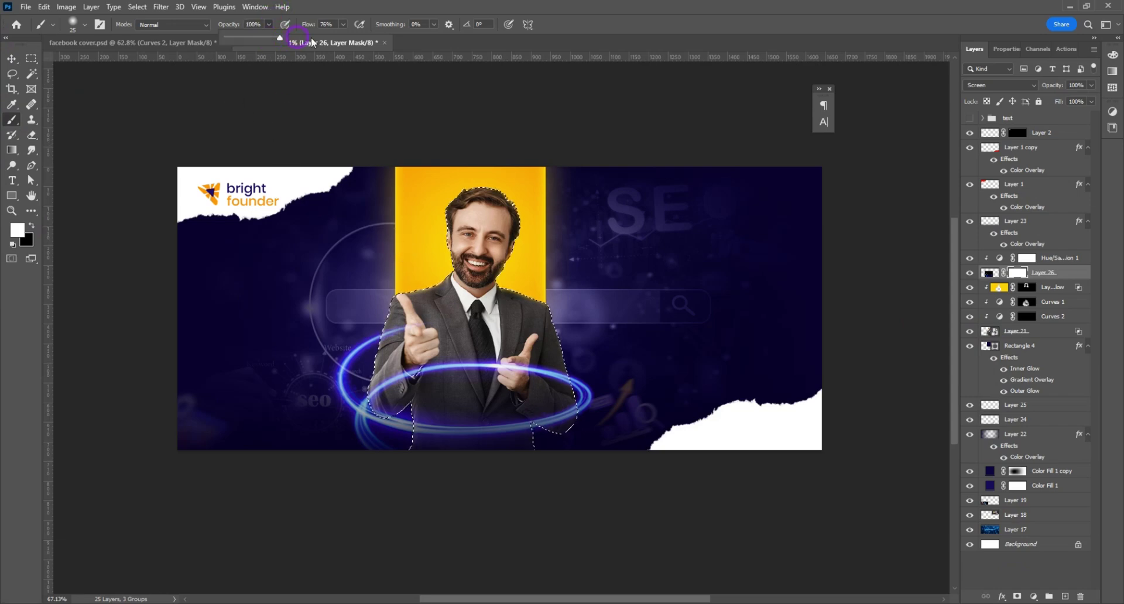
pyautogui.click(343, 24)
pyautogui.keyDown('alt'); pyautogui.scroll(8, 362, 373); pyautogui.keyUp('alt')
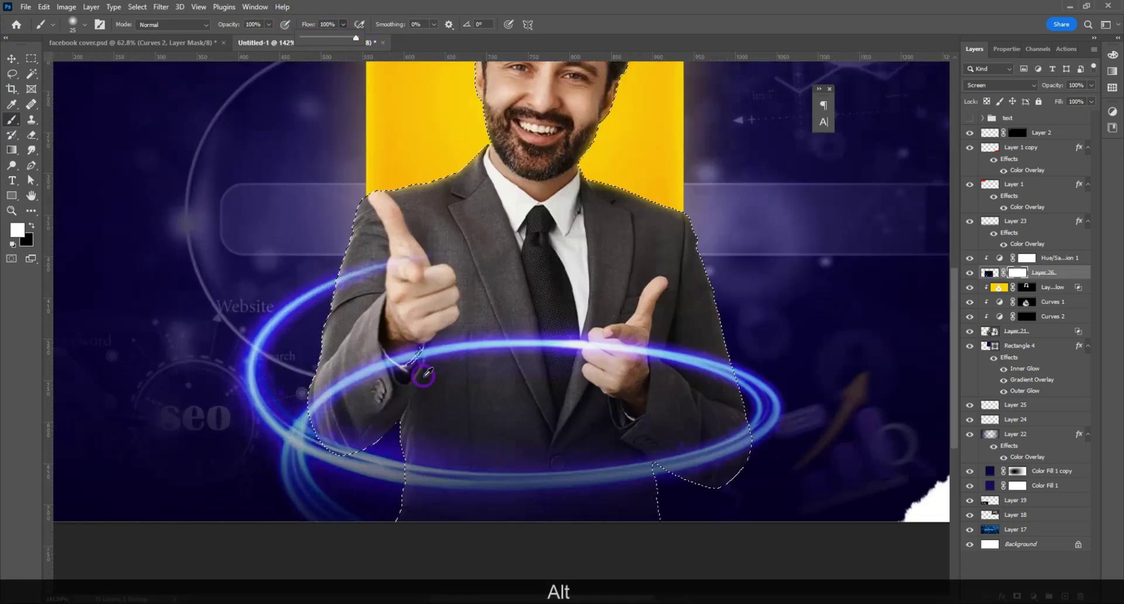
pyautogui.press(']')
pyautogui.press(']')
pyautogui.press(']')
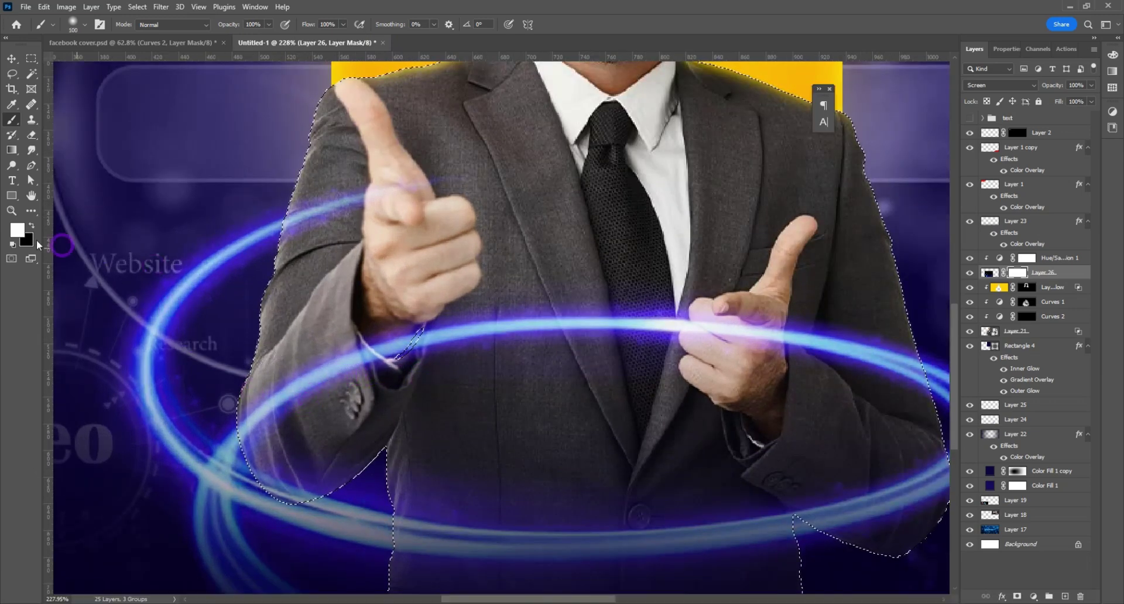
# Step: Paint black on the swirl's mask to hide the upper light band crossing the man's torso and arms
pyautogui.press('x')
pyautogui.moveTo(347, 367)
pyautogui.mouseDown()
pyautogui.moveTo(428, 346)
pyautogui.moveTo(639, 328)
pyautogui.moveTo(764, 335)
pyautogui.mouseUp()
pyautogui.moveTo(877, 372); pyautogui.dragTo(700, 345)
pyautogui.moveTo(316, 378); pyautogui.dragTo(281, 408)
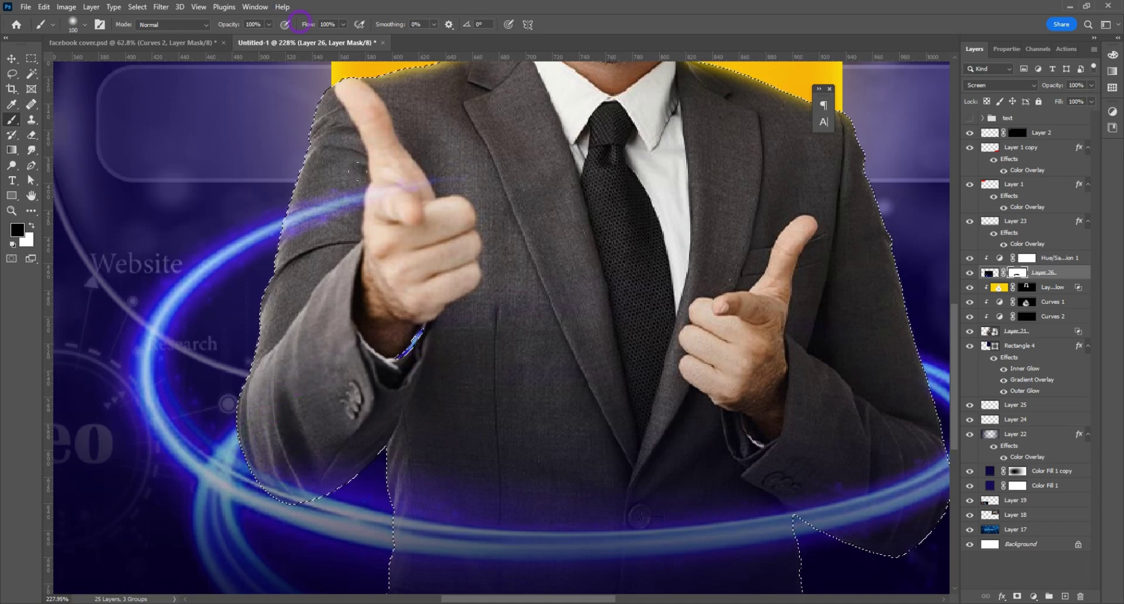
pyautogui.scroll(-3, 374, 351)
# Step: Invert the selection, mask out the leftover blue glow beside the man's wrist, and deselect
pyautogui.hotkey('ctrl', 'alt', 'shift', 'i')
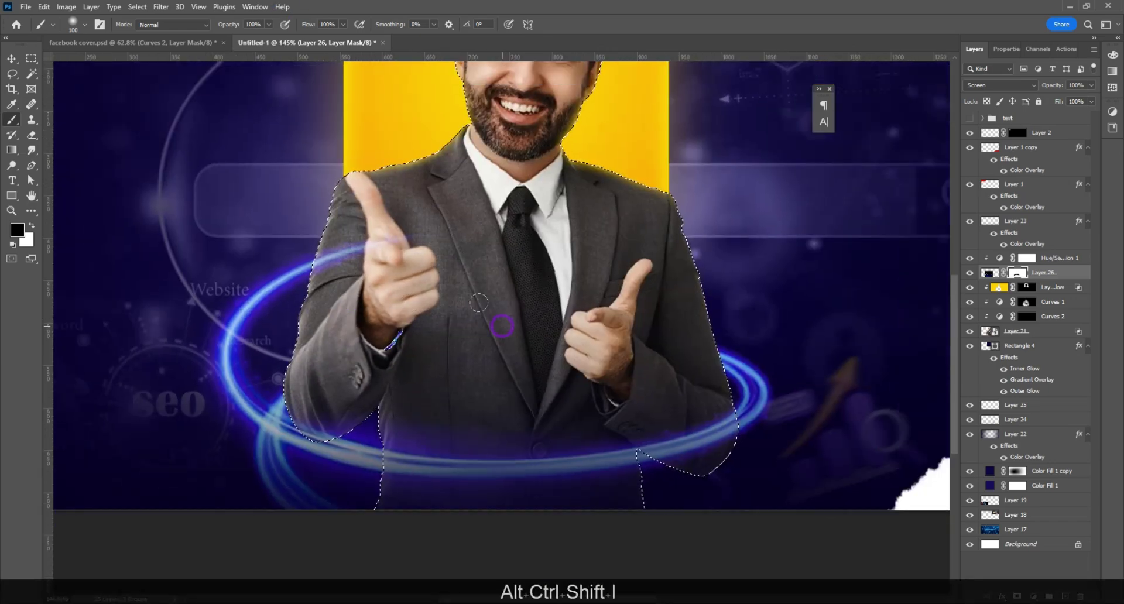
pyautogui.press('alt')
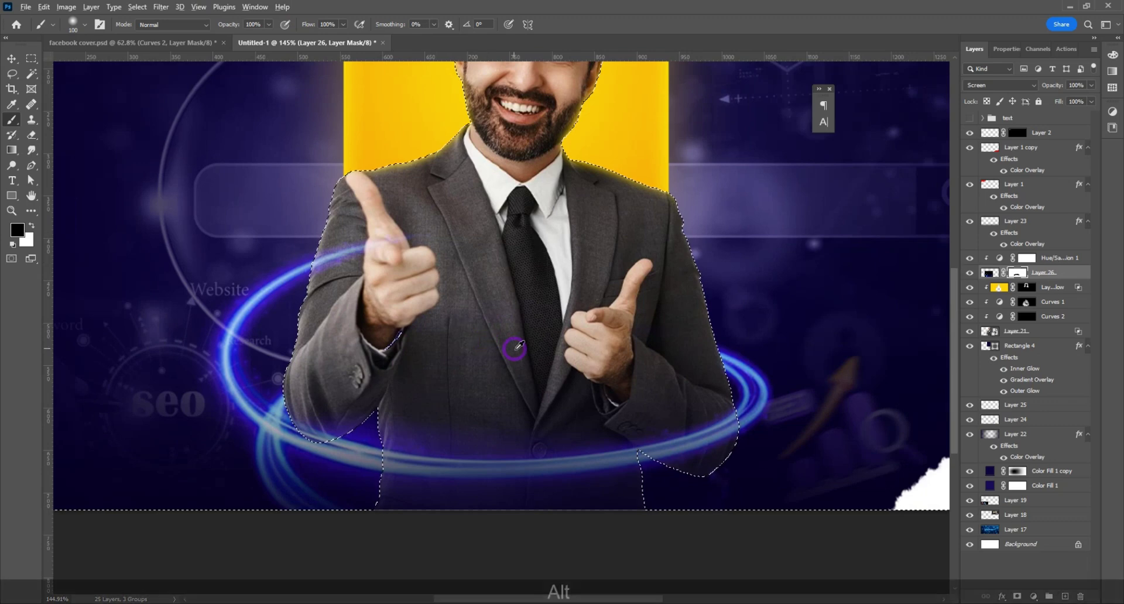
pyautogui.scroll(-2, 515, 348)
pyautogui.press('ctrl')
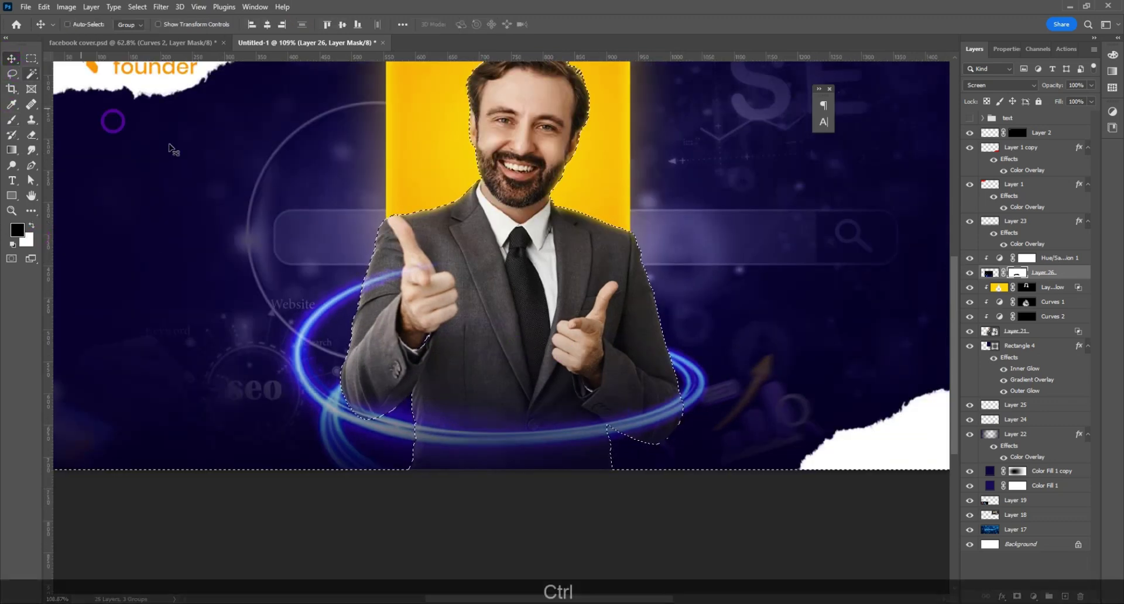
pyautogui.hotkey('ctrl', 'd')
pyautogui.scroll(-3, 471, 364)
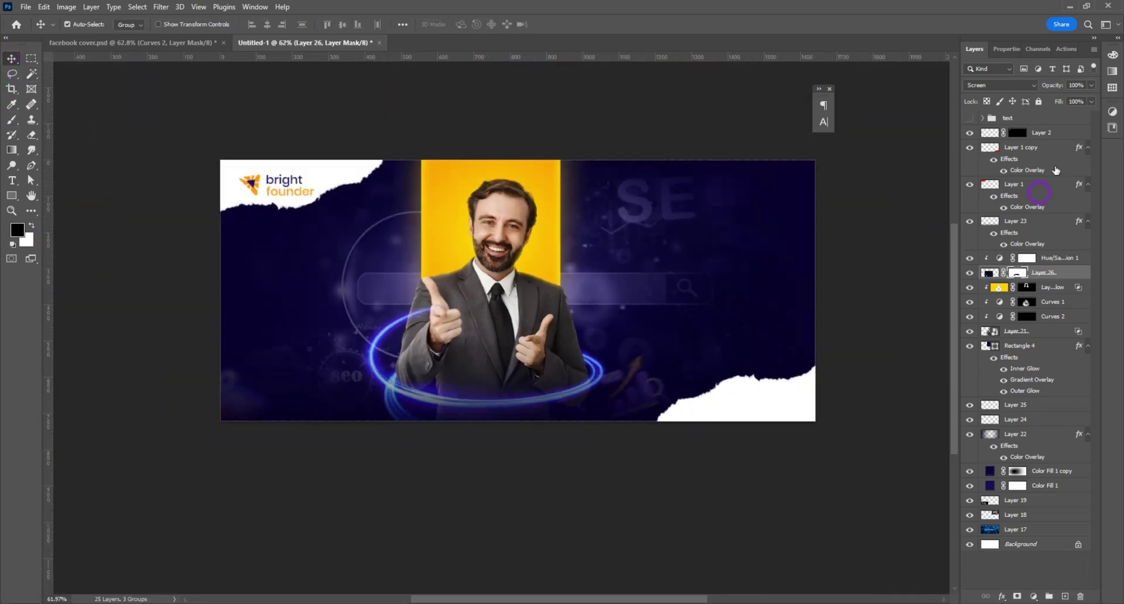
# Step: Show the hidden text group and ungroup it into Group 2 and the inner text group
pyautogui.click(970, 118)
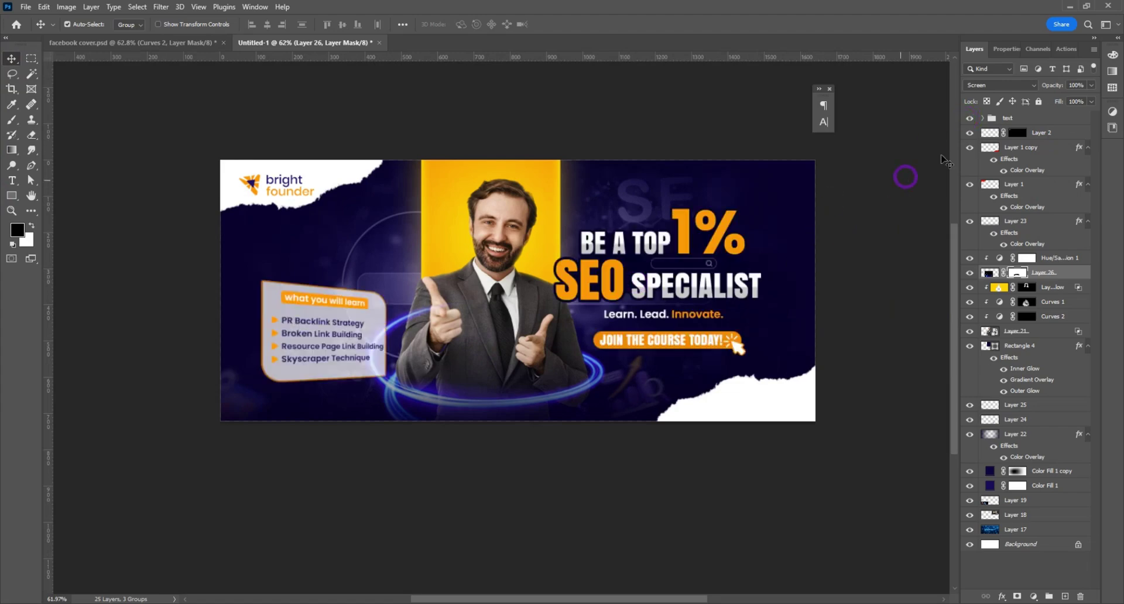
pyautogui.rightClick(1009, 119)
pyautogui.click(1034, 176)
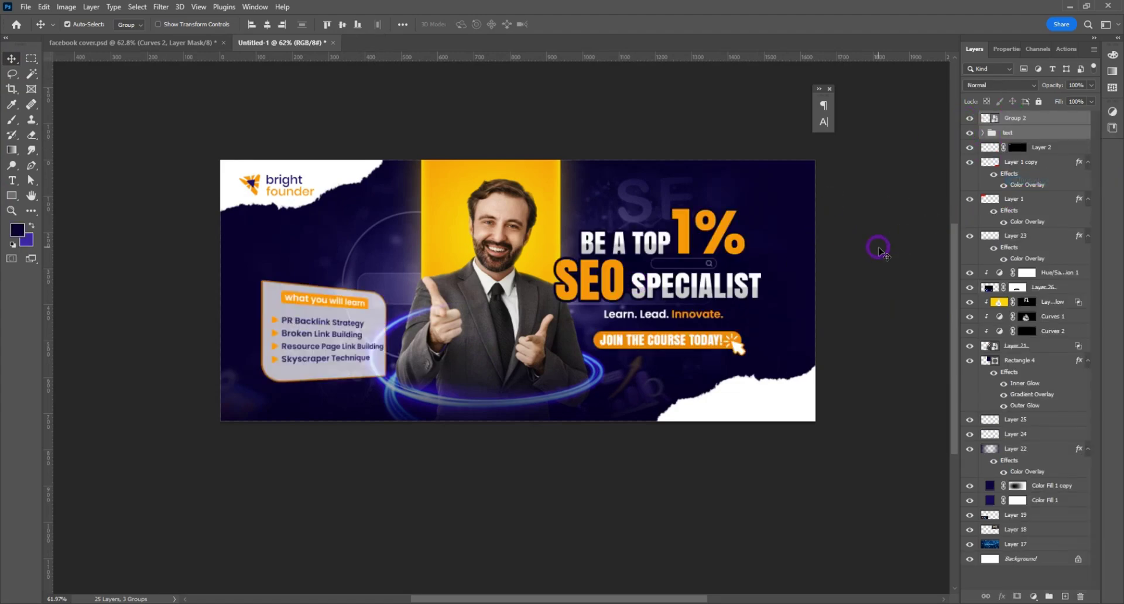
# Step: Shift the headline text group about 7 px right and move it below Rectangle 4 in the layer order
pyautogui.moveTo(677, 270); pyautogui.dragTo(680, 269)
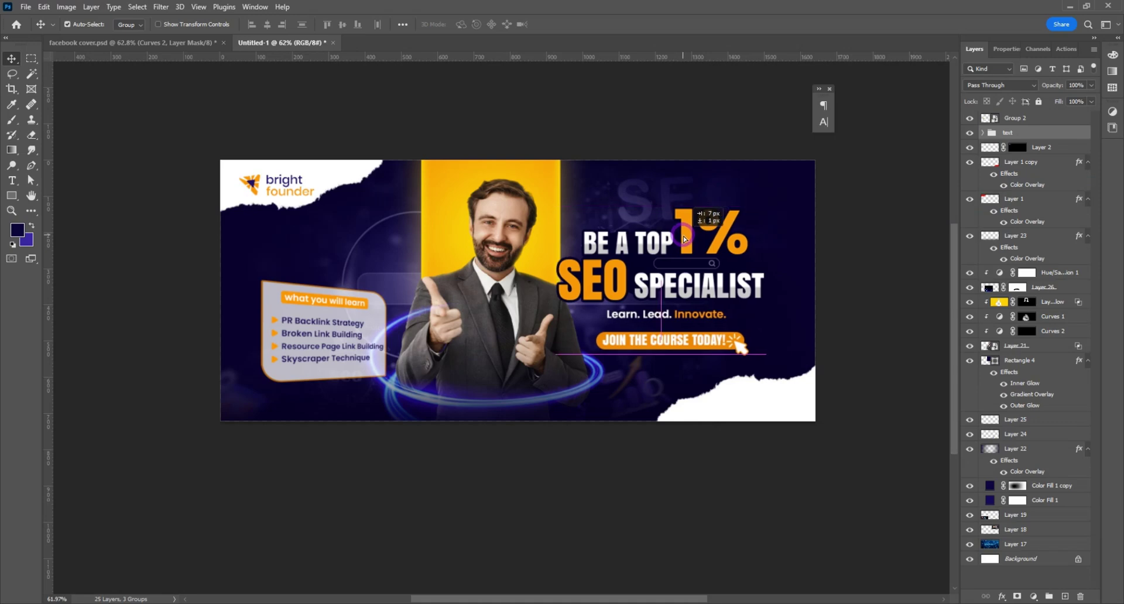
pyautogui.moveTo(1054, 129); pyautogui.dragTo(1041, 403)
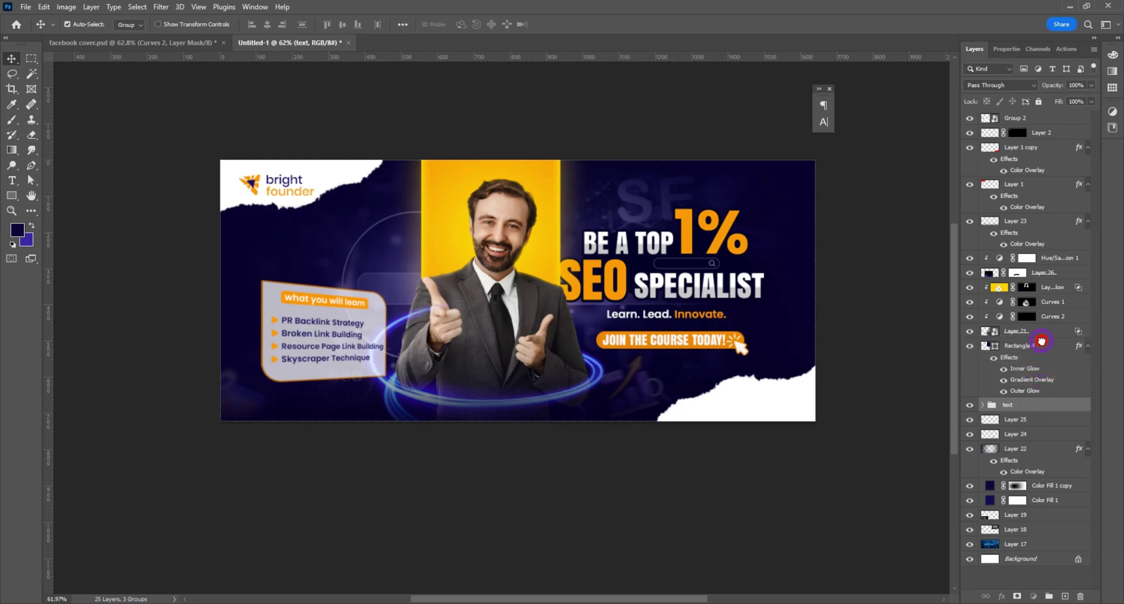
# Step: Move the headline text group just above Rectangle 4 in the layer order and nudge the "what you will learn" card slightly up and right
pyautogui.moveTo(1042, 341); pyautogui.dragTo(1041, 340)
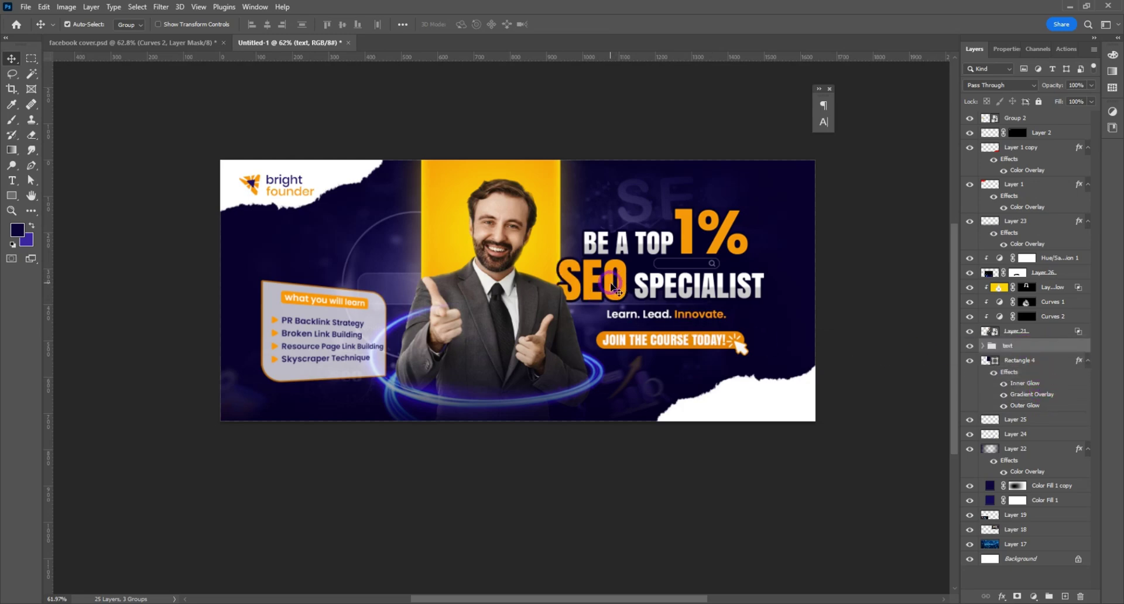
pyautogui.moveTo(316, 304); pyautogui.dragTo(320, 296)
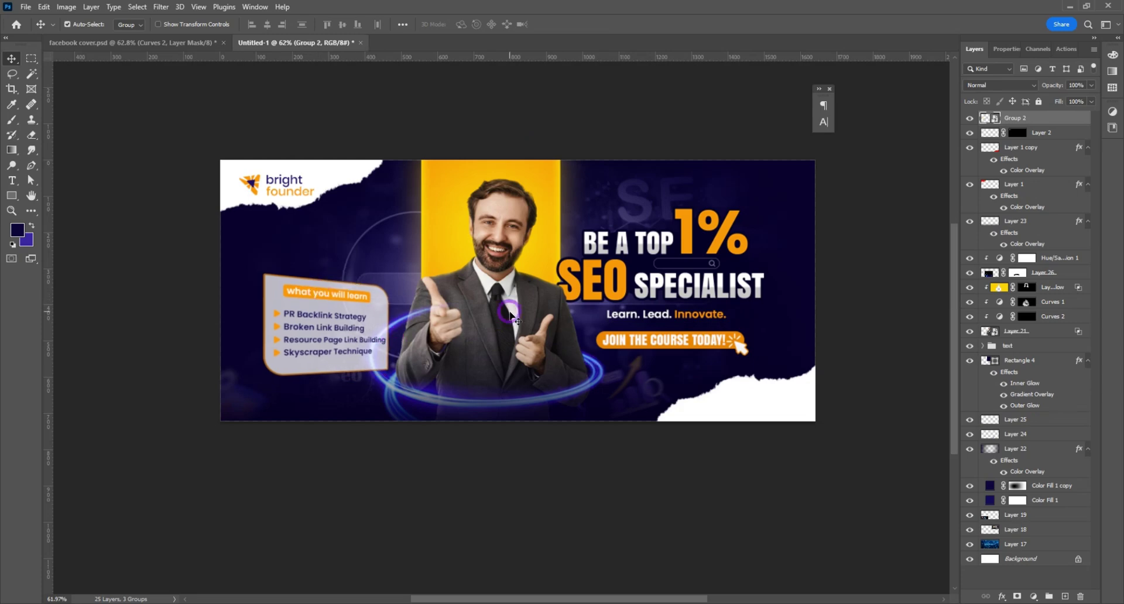
# Step: Paint soft purple glows at the banner's upper-right and lower-left corners on a new top layer with a 500 px brush, undoing the last stroke
pyautogui.click(1065, 596)
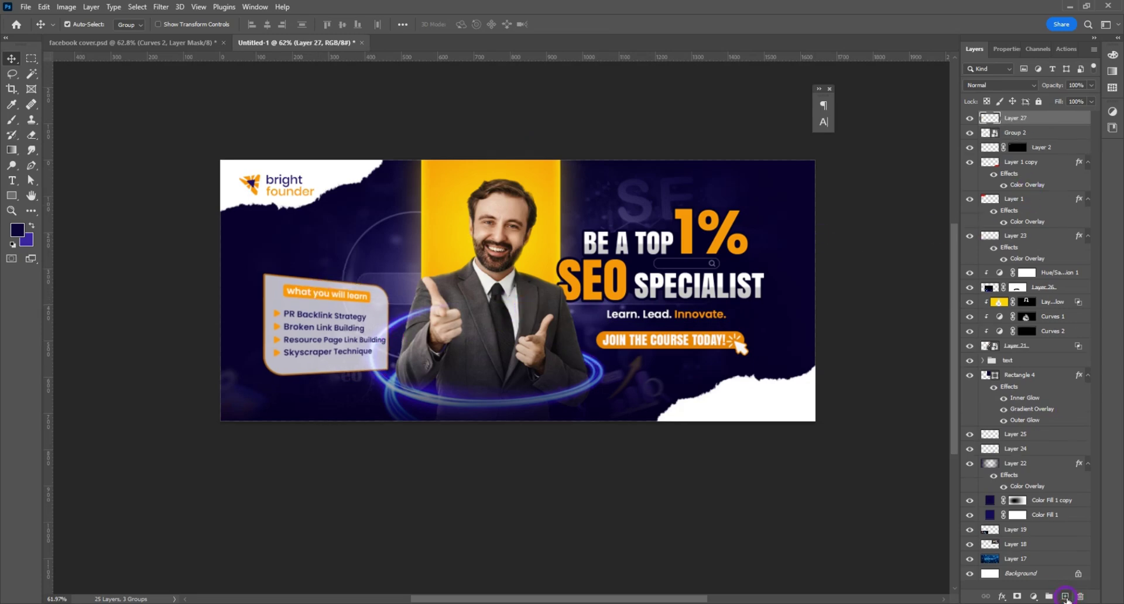
pyautogui.click(11, 119)
pyautogui.scroll(3, 808, 268)
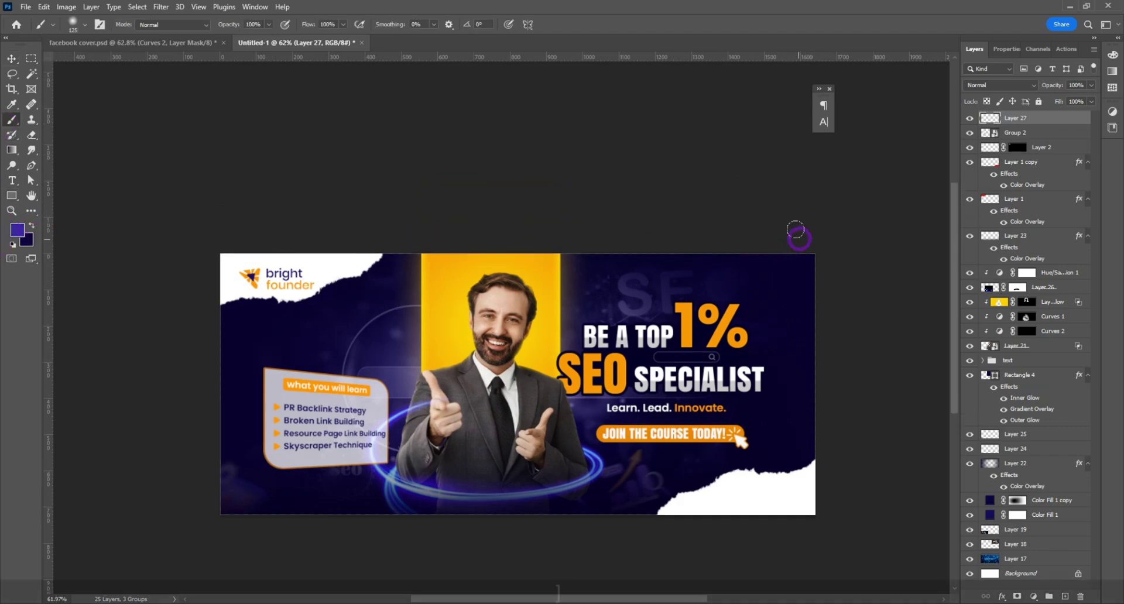
pyautogui.press(']')
pyautogui.press(']')
pyautogui.press(']')
pyautogui.press(']')
pyautogui.press(']')
pyautogui.press(']')
pyautogui.press(']')
pyautogui.press(']')
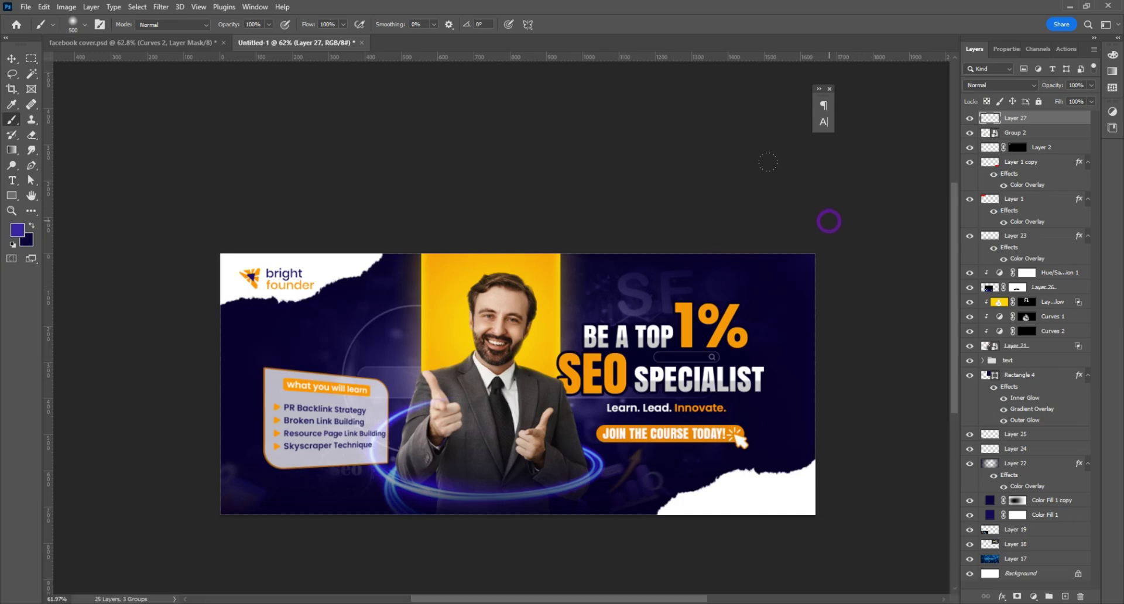
pyautogui.scroll(-2, 732, 234)
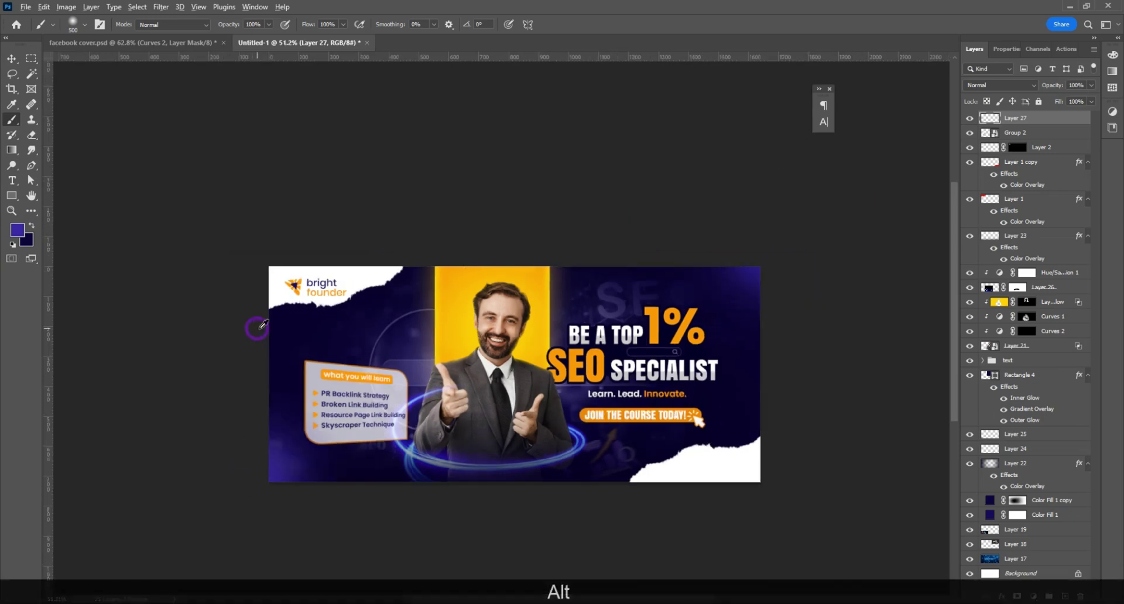
pyautogui.scroll(-2, 258, 326)
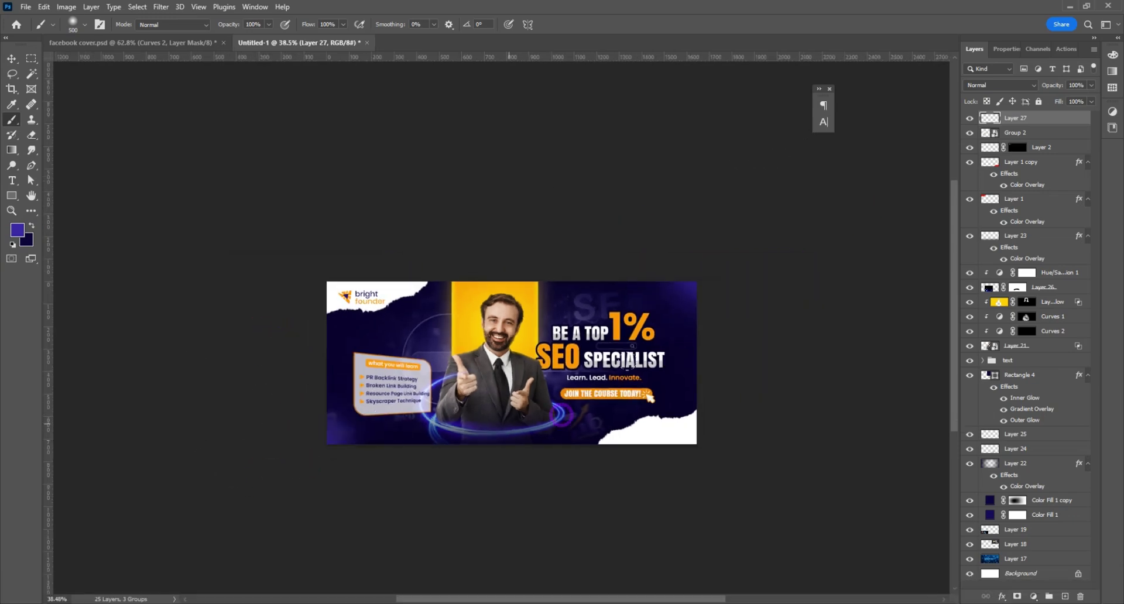
pyautogui.hotkey('ctrl', 'z')
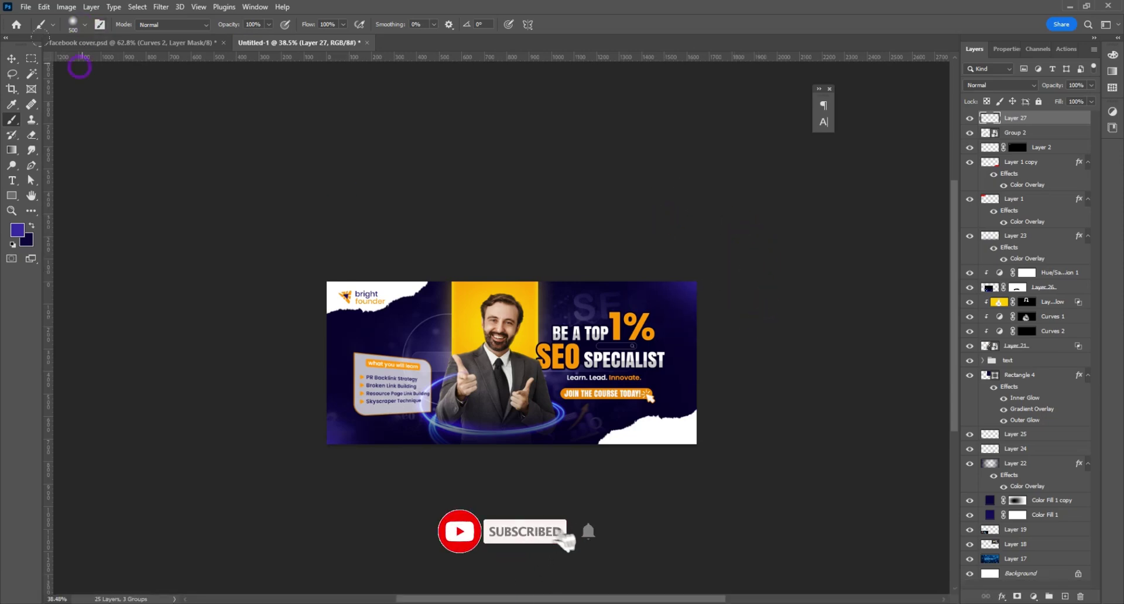
# Step: Stamp all visible layers into a new merged layer at the top of the layer stack
pyautogui.click(12, 59)
pyautogui.scroll(5, 492, 422)
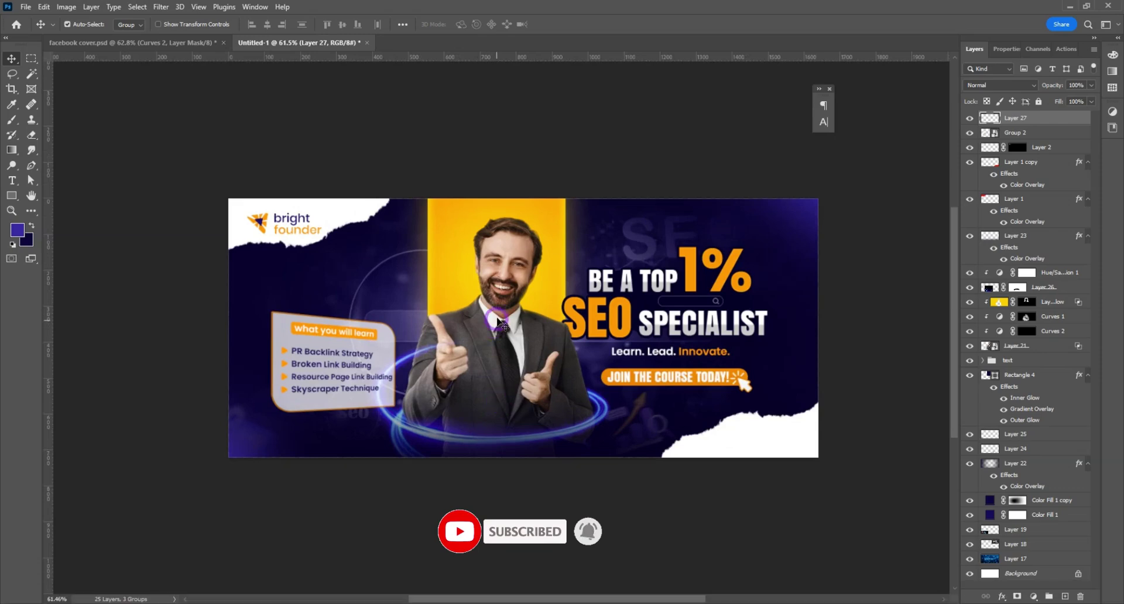
pyautogui.click(499, 320)
pyautogui.click(1035, 126)
pyautogui.hotkey('ctrl', 'shift', 'alt', 'e')
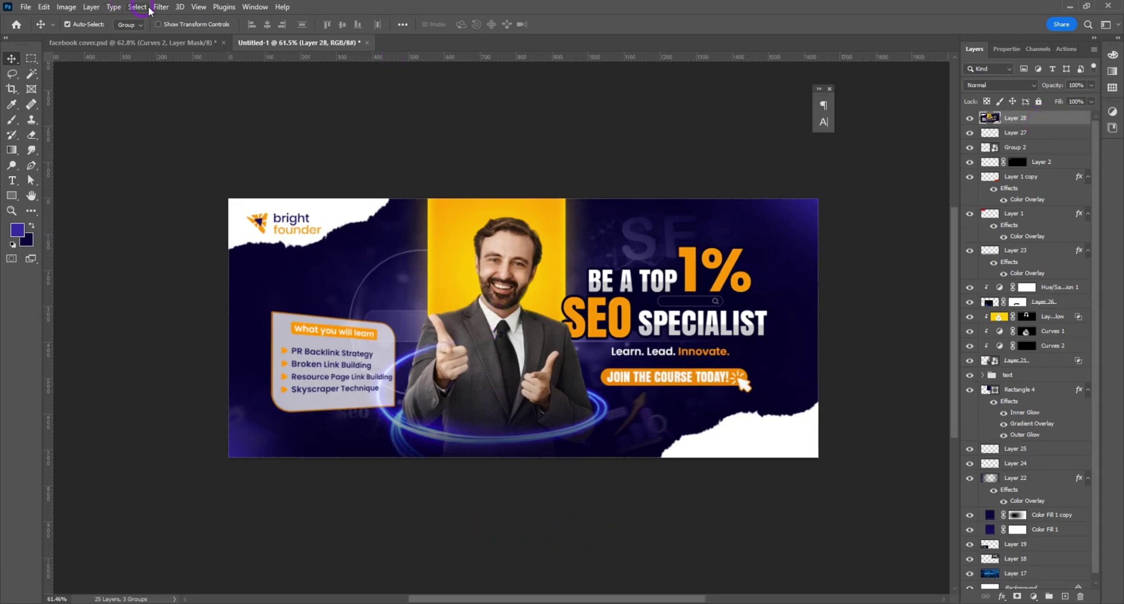
# Step: Open the merged layer in the Camera Raw filter and show a side-by-side before/after view
pyautogui.click(157, 7)
pyautogui.click(522, 340)
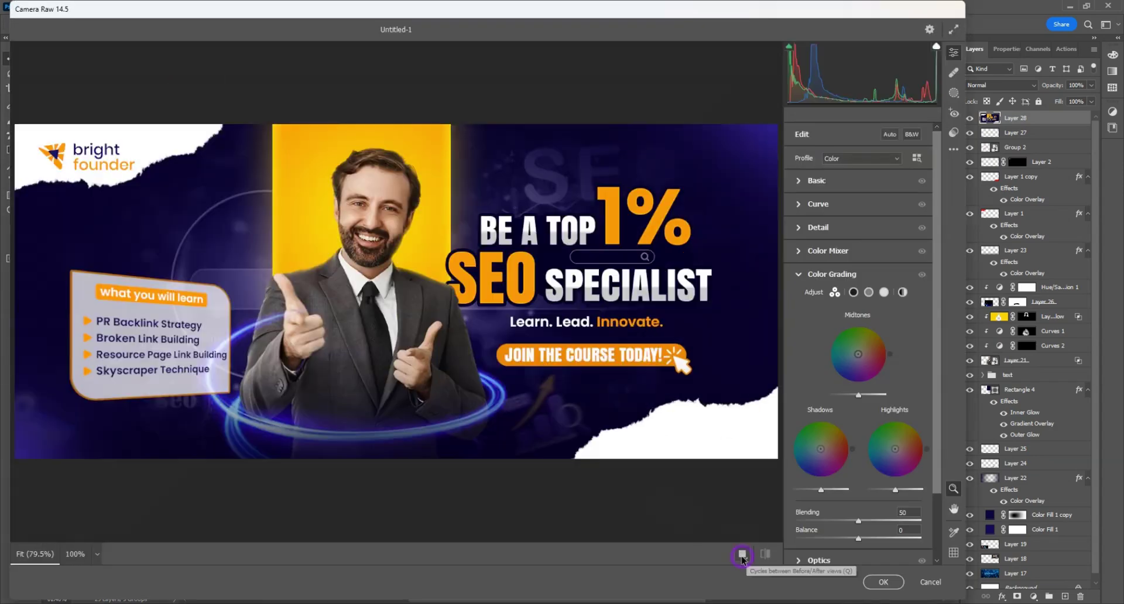
pyautogui.click(740, 555)
pyautogui.scroll(-1, 540, 281)
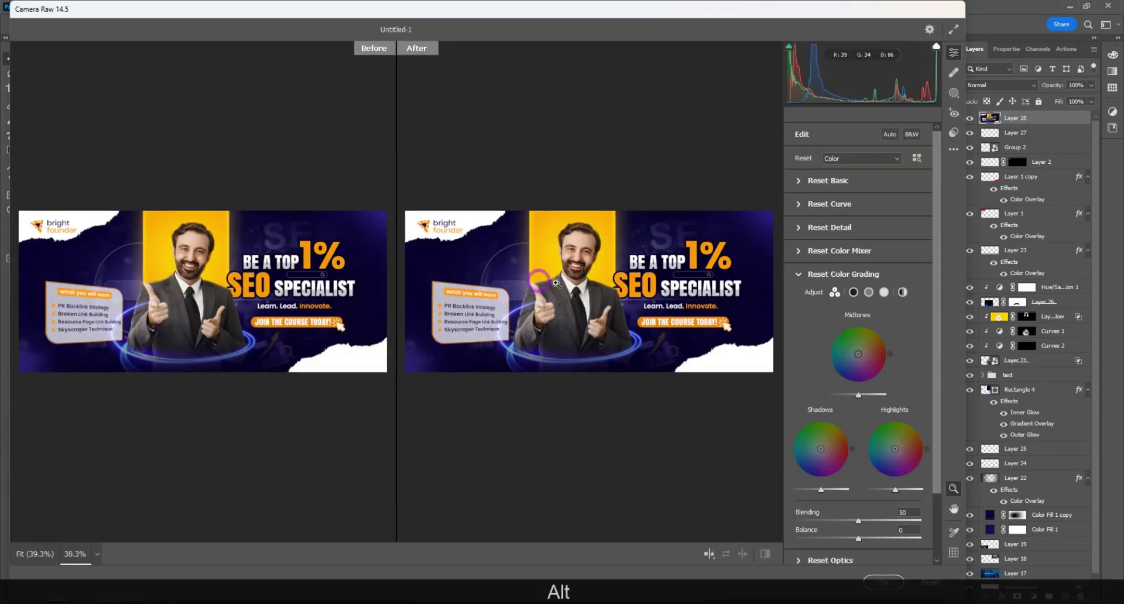
# Step: Set temperature to -3, exposure -0.05, contrast +21, highlights -12, shadows +30, whites -22 and blacks -14 in the basic adjustments
pyautogui.click(817, 182)
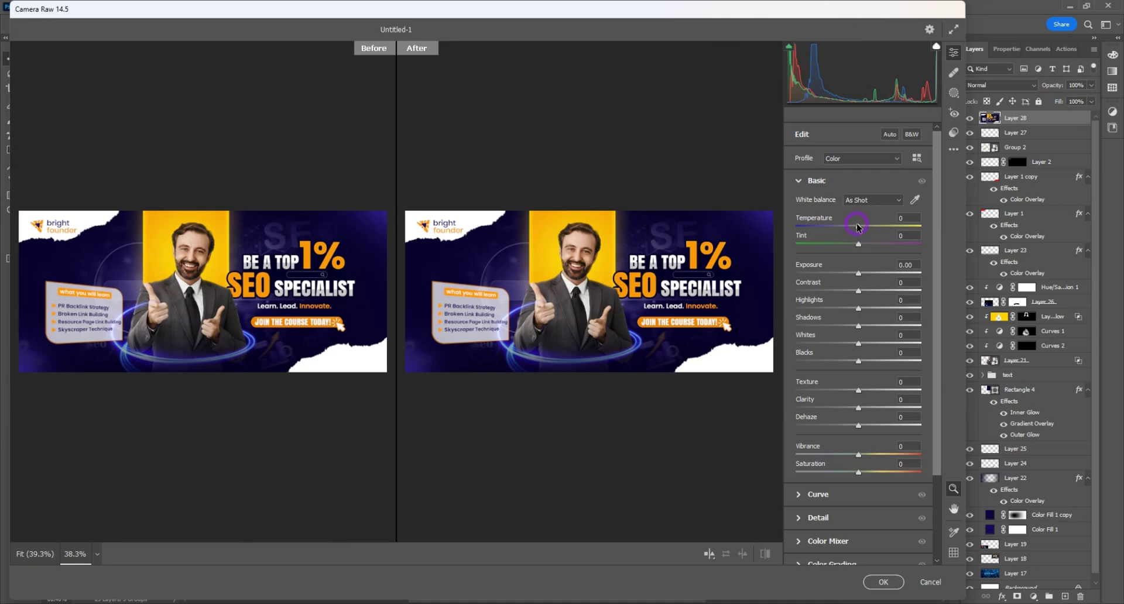
pyautogui.moveTo(857, 227); pyautogui.dragTo(856, 227)
pyautogui.moveTo(859, 275); pyautogui.dragTo(852, 363)
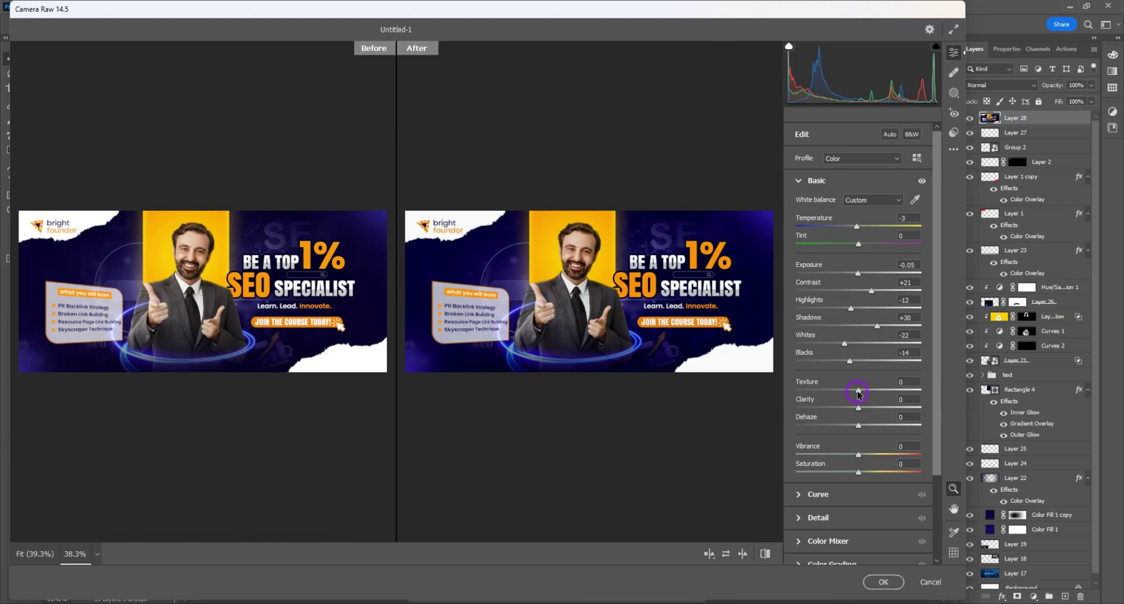
# Step: Set the detail sharpening to 30 and noise reduction to 15
pyautogui.click(822, 518)
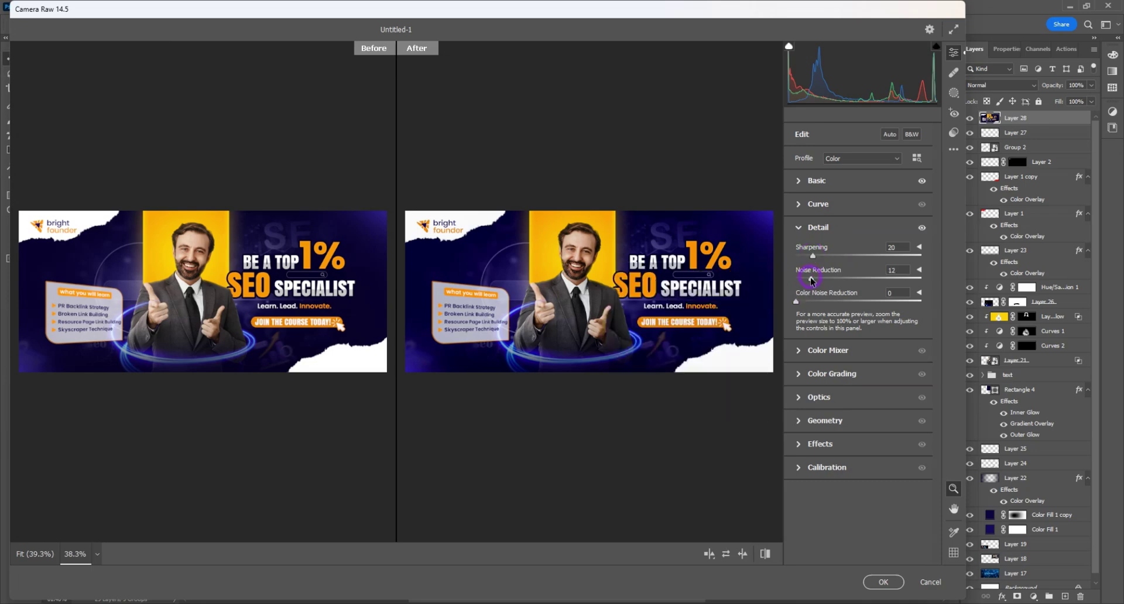
pyautogui.moveTo(811, 280); pyautogui.dragTo(816, 279)
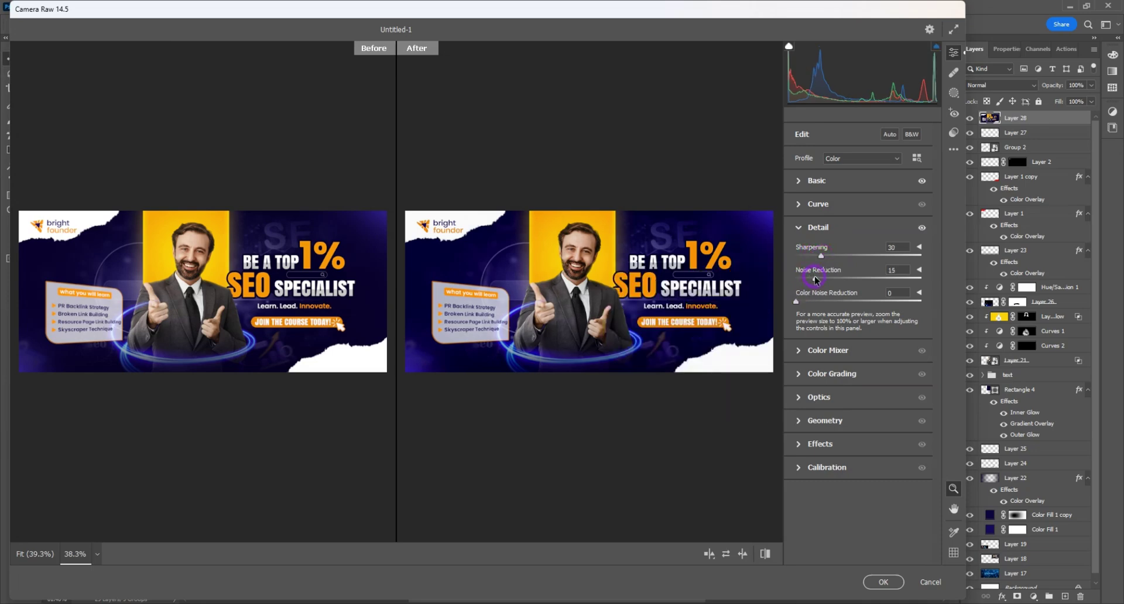
# Step: Set midtone luminance to -9, shift the yellows' hue to -4 and saturation to +34, and apply the Camera Raw filter
pyautogui.click(832, 374)
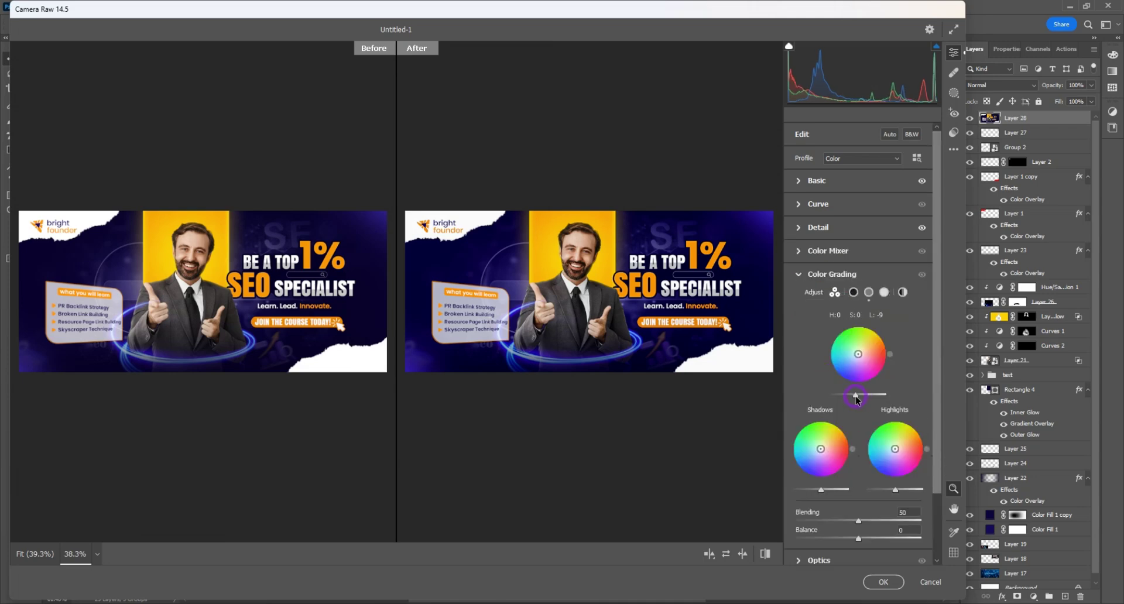
pyautogui.click(838, 253)
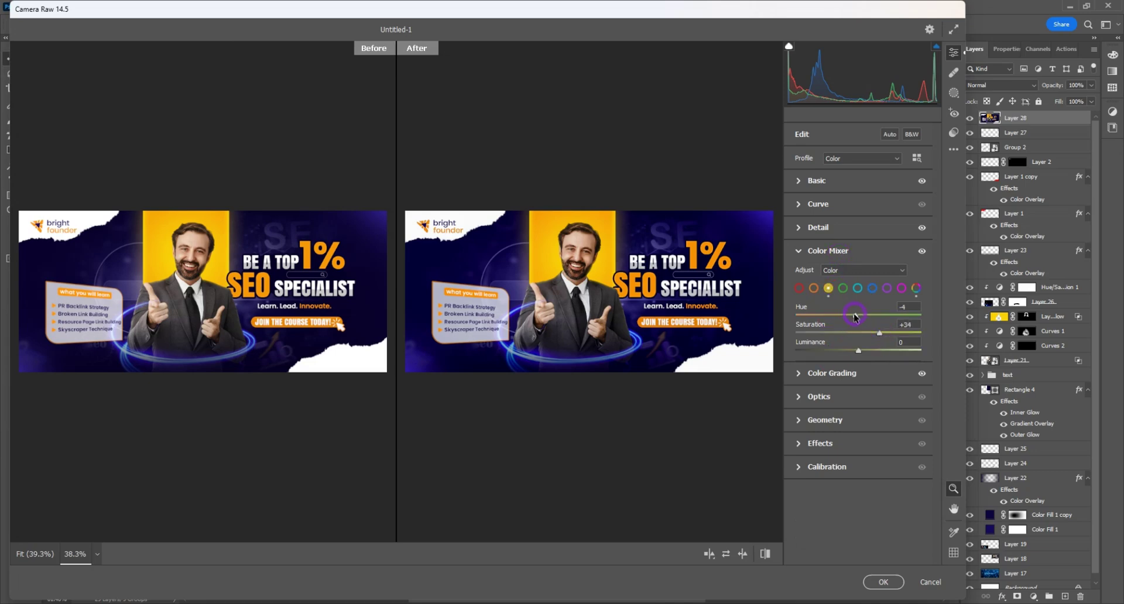
pyautogui.click(888, 575)
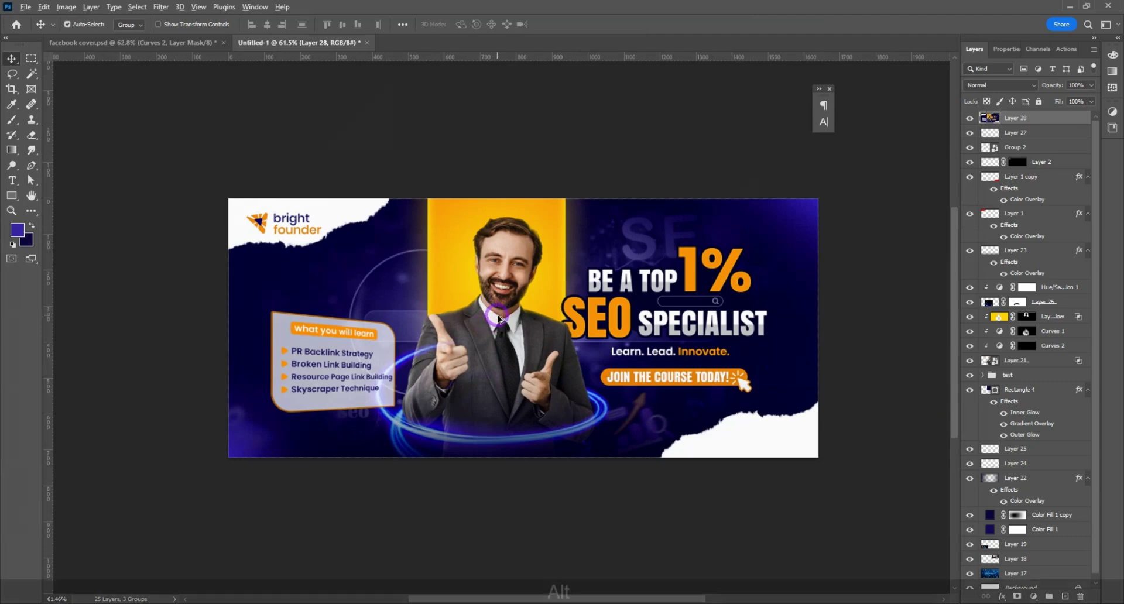
# Step: Compare the banner with the color-graded merged layer hidden and shown, and review the final design
pyautogui.scroll(2, 498, 321)
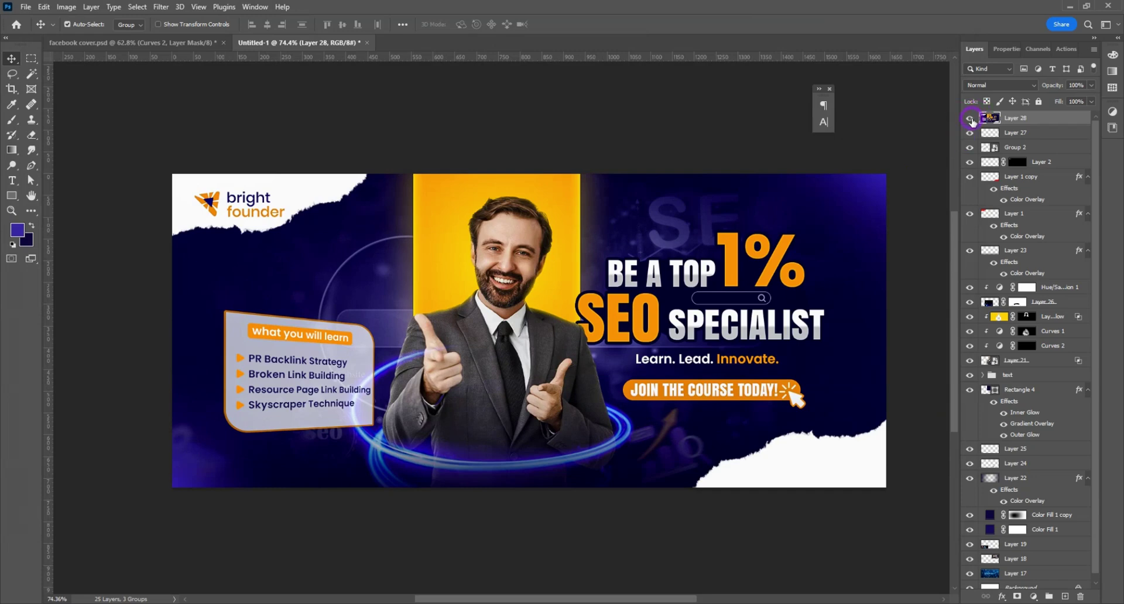
pyautogui.click(971, 119)
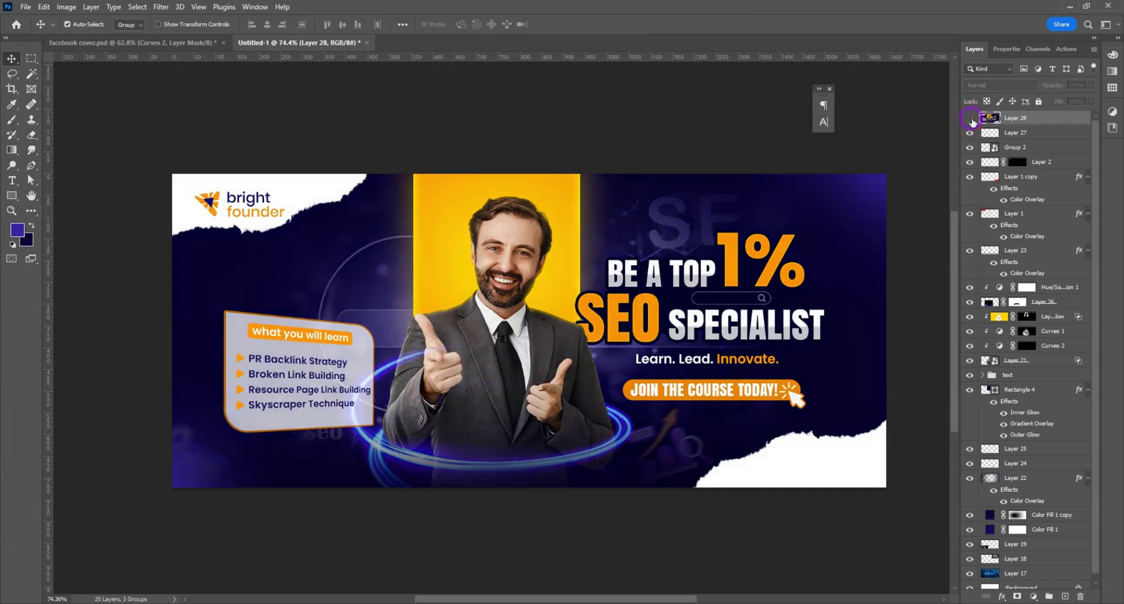
pyautogui.click(971, 119)
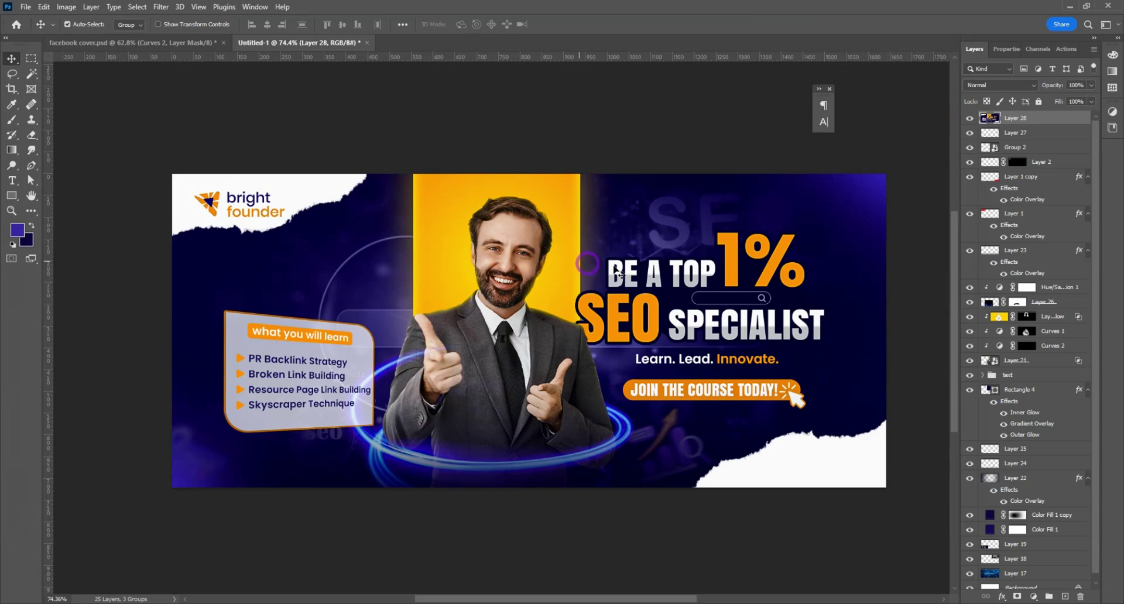
pyautogui.scroll(-1, 642, 268)
pyautogui.scroll(-1, 587, 287)
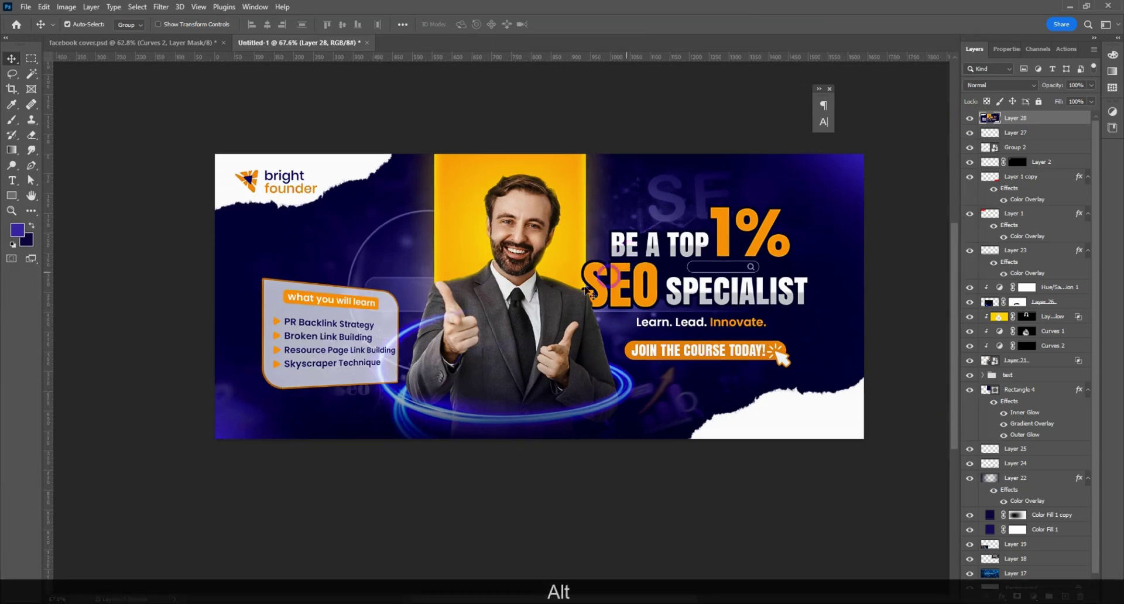
pyautogui.scroll(-1, 565, 343)
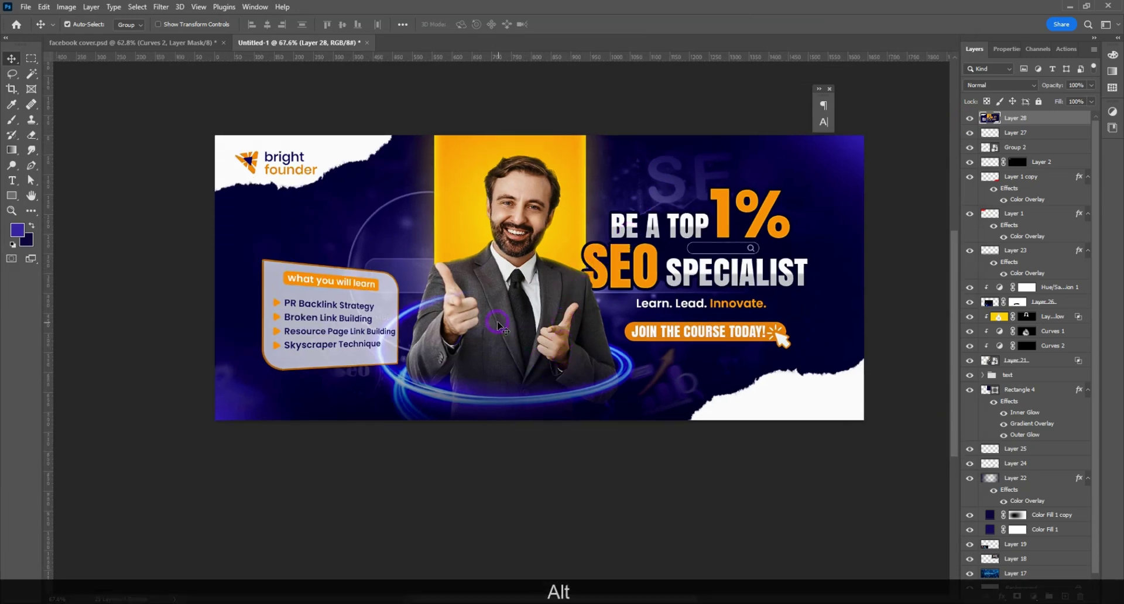
pyautogui.scroll(1, 498, 325)
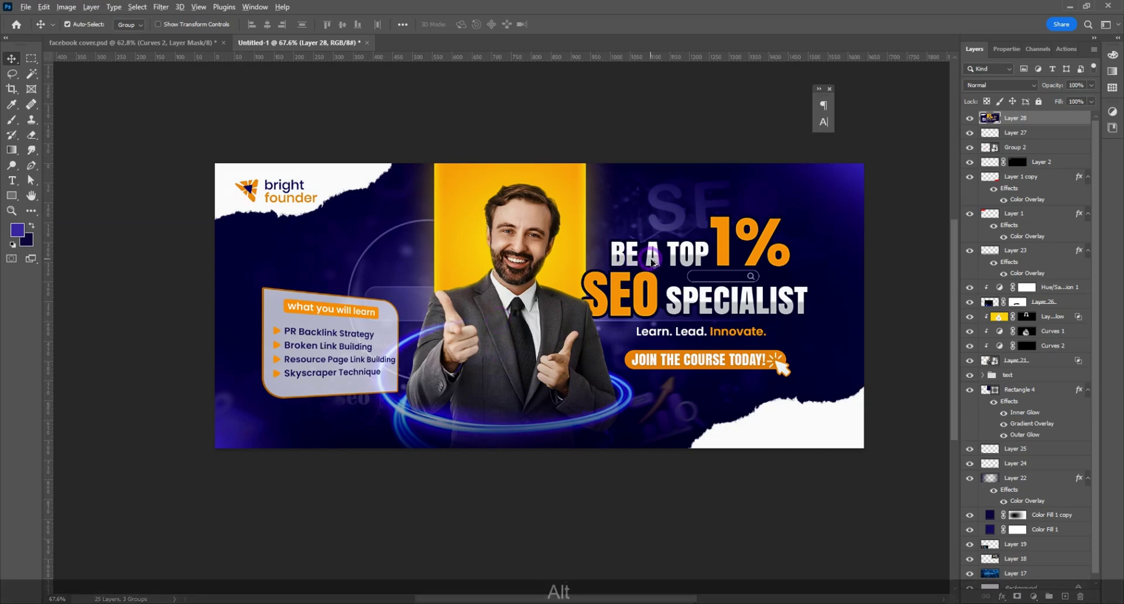